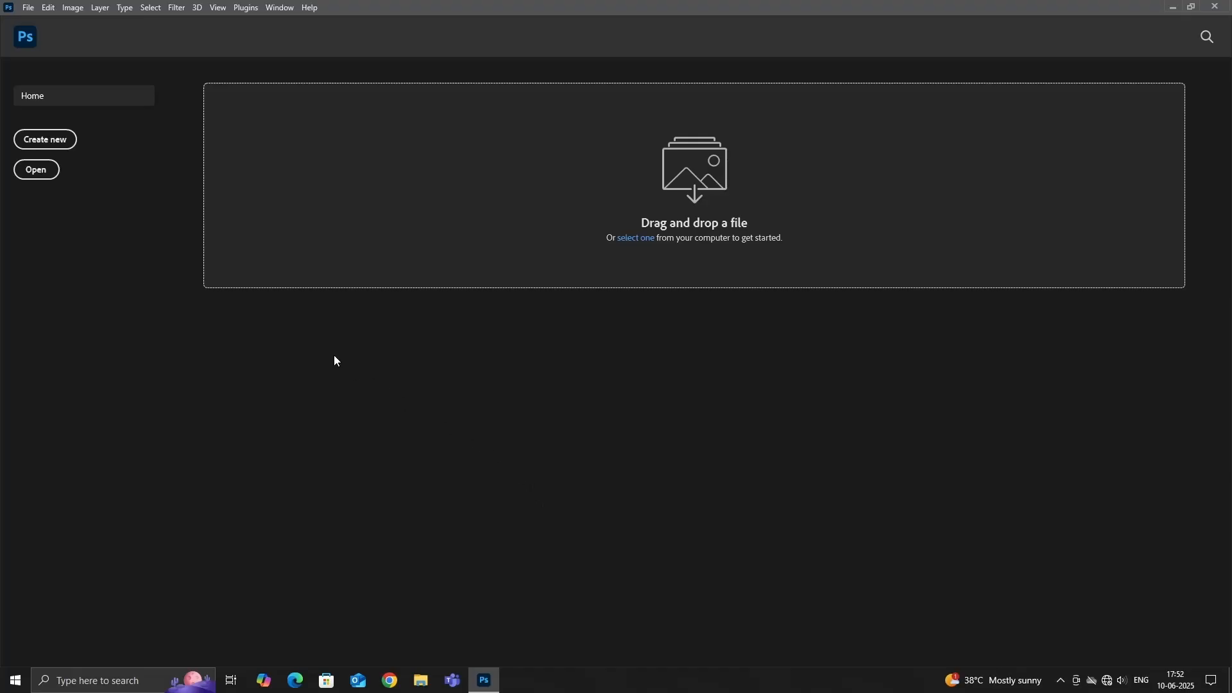
Create a new 1920 x 1080 px document at 72 ppi, in RGB Color with a white background and an artboard.
click(56, 141)
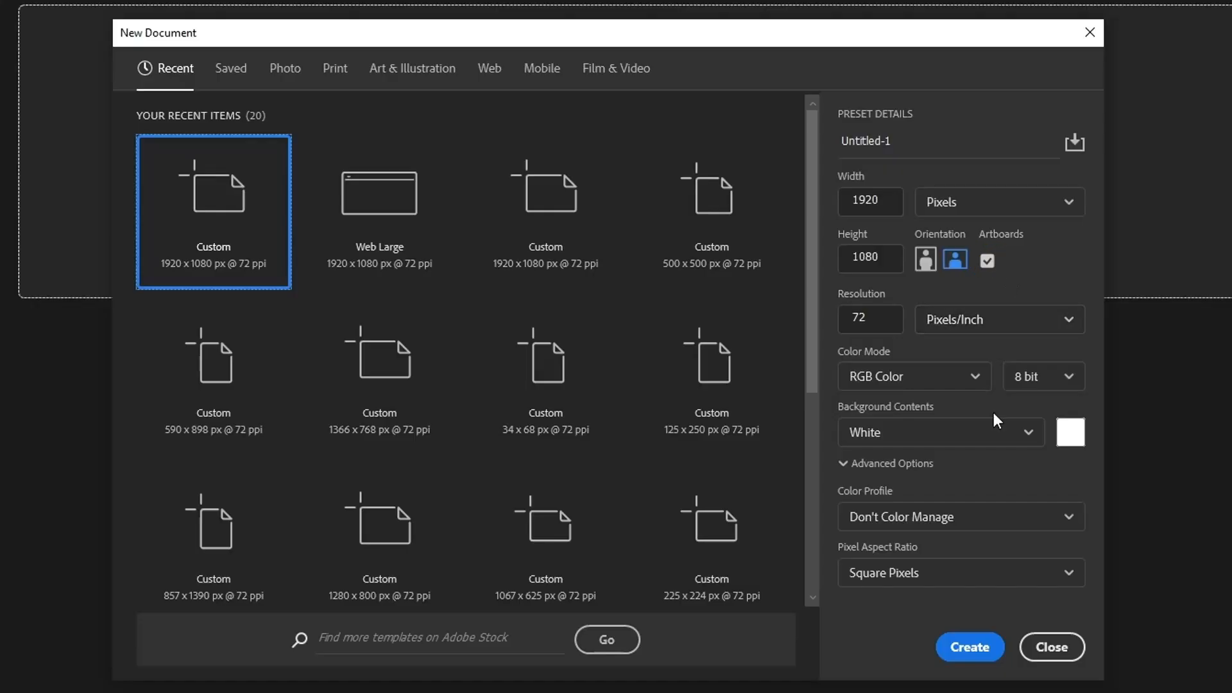
click(970, 648)
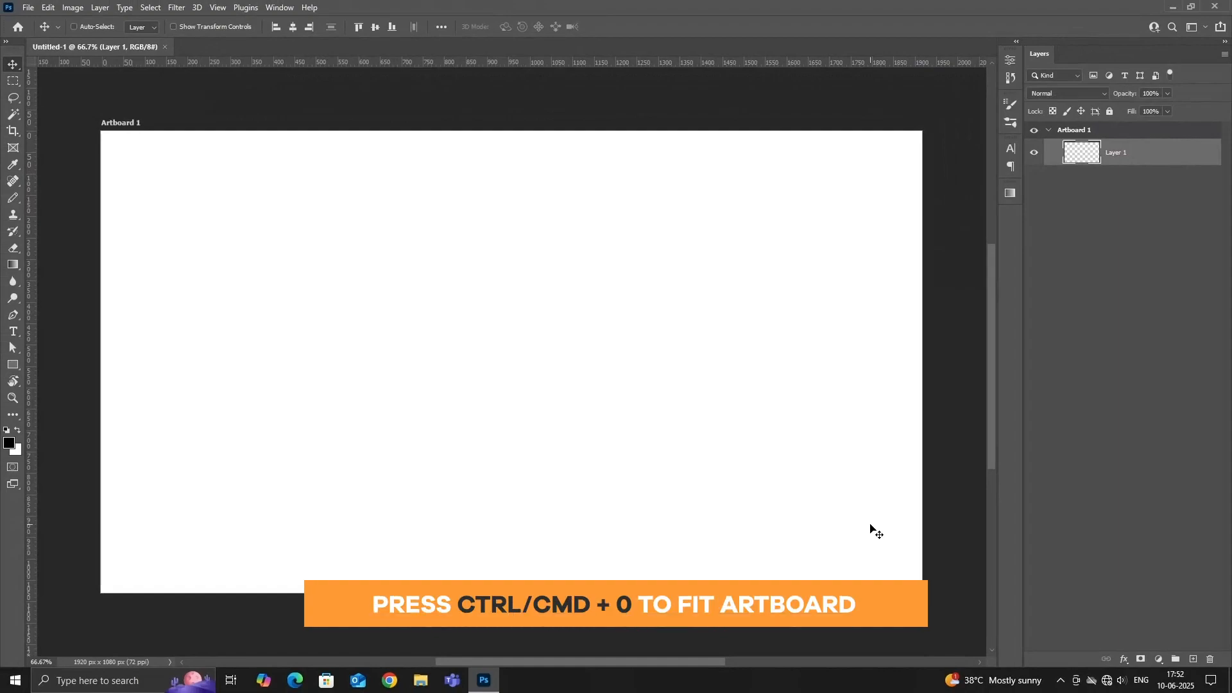
key(ctrl+0)
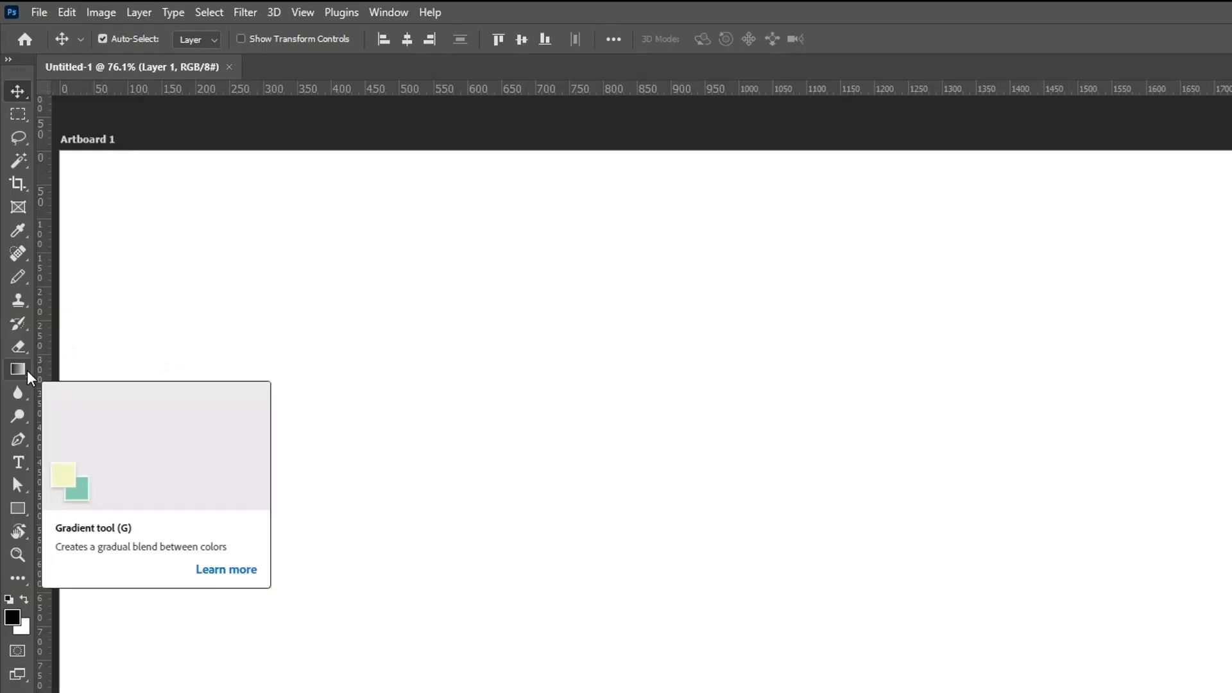
Activate the Gradient tool and choose the green-to-blue gradient preset from the Greens group.
drag(29, 378, 154, 377)
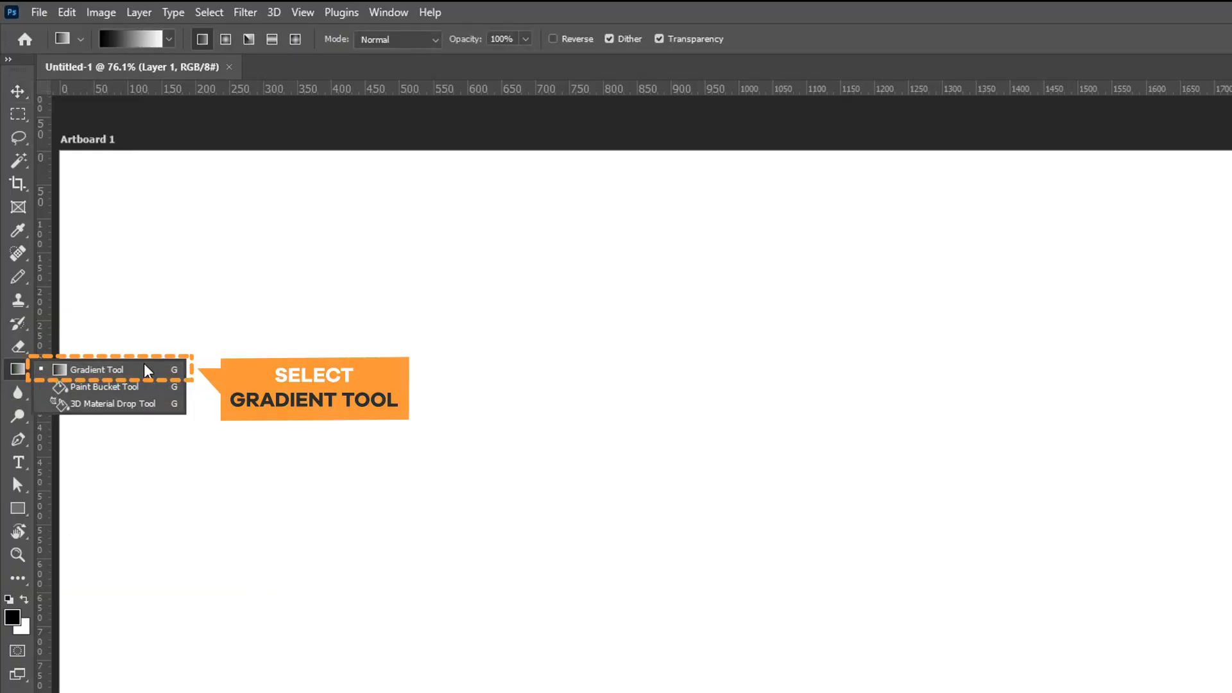
click(147, 370)
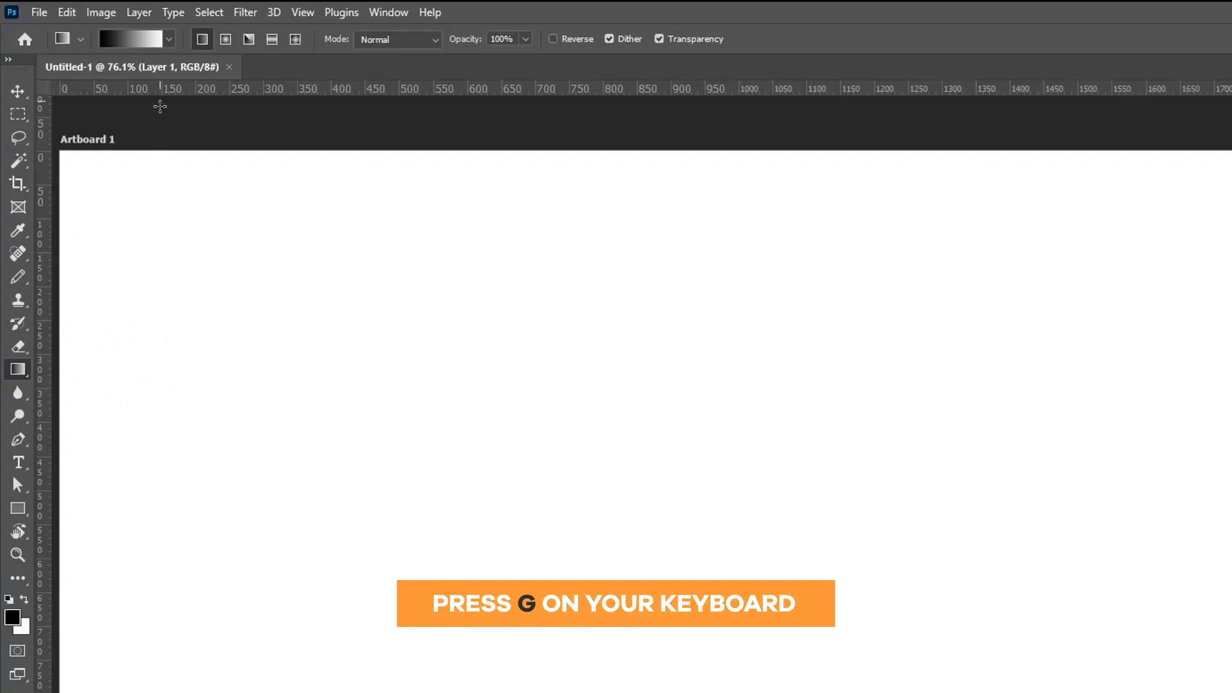
click(169, 40)
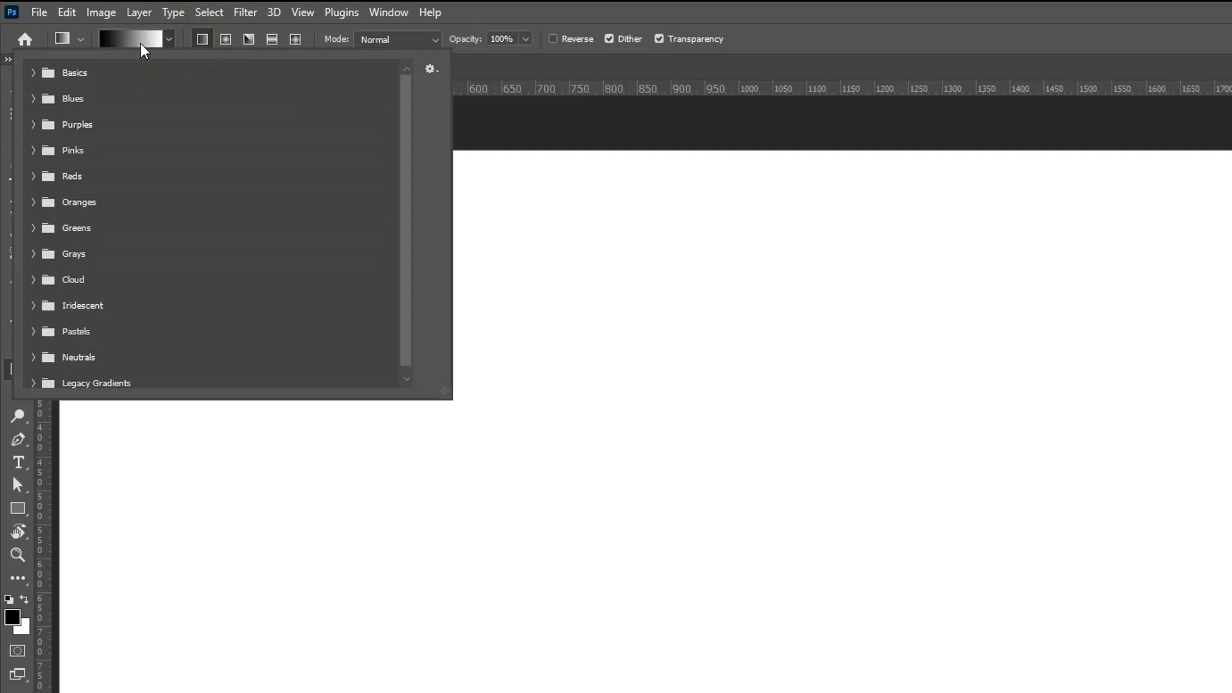
click(34, 73)
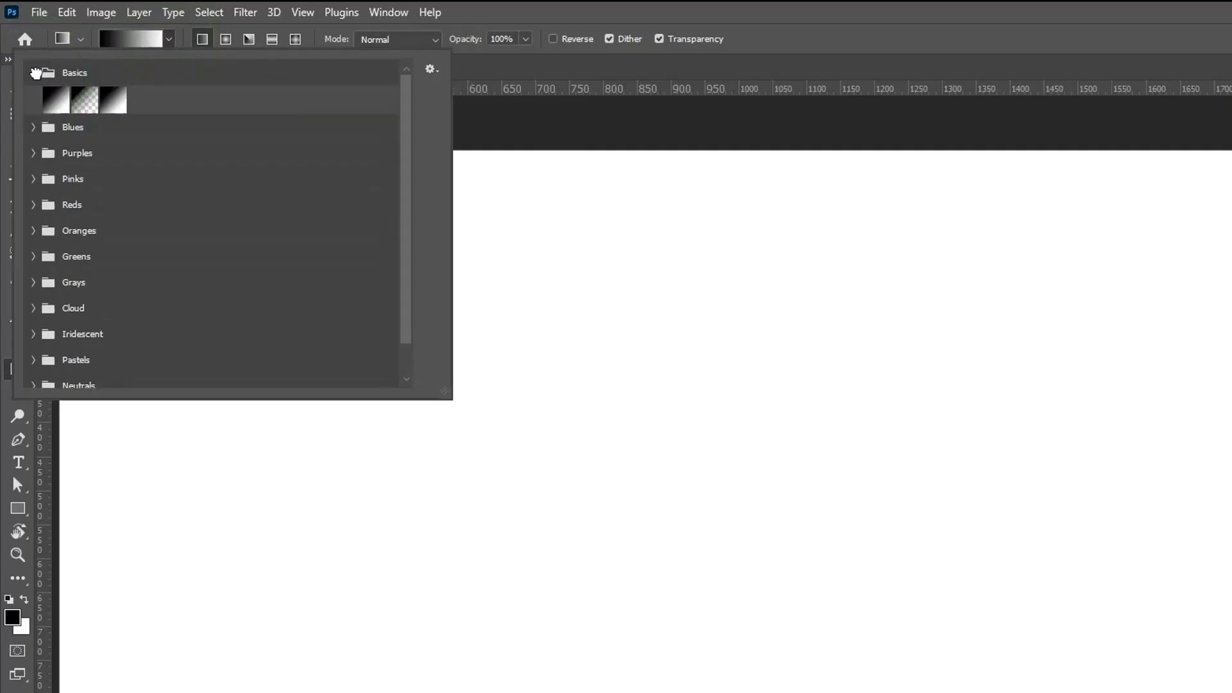
click(35, 128)
click(35, 238)
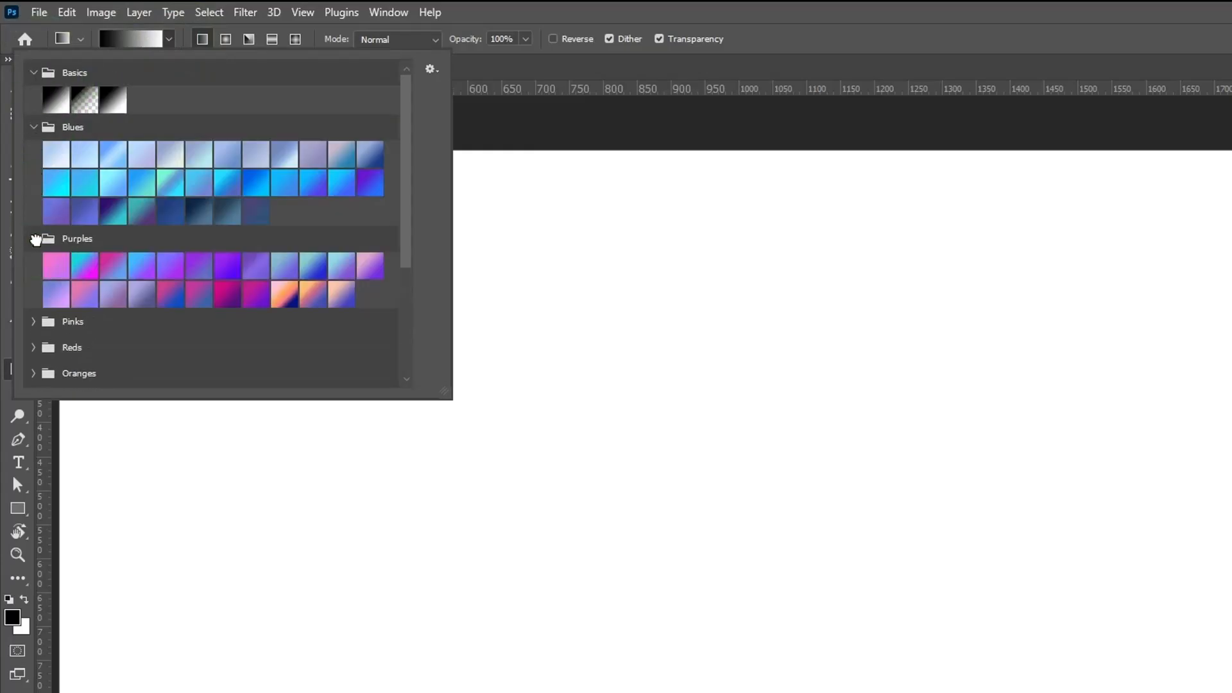
scroll(195, 243, down, 4)
scroll(199, 249, down, 2)
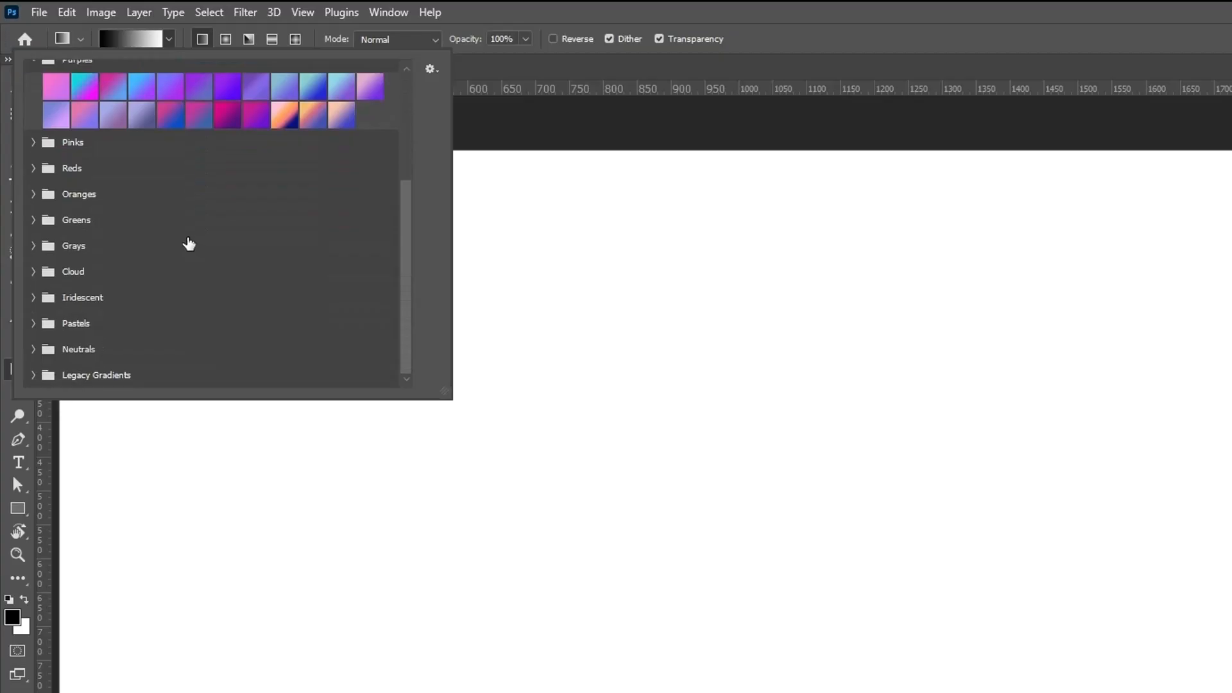
click(39, 220)
scroll(116, 238, down, 3)
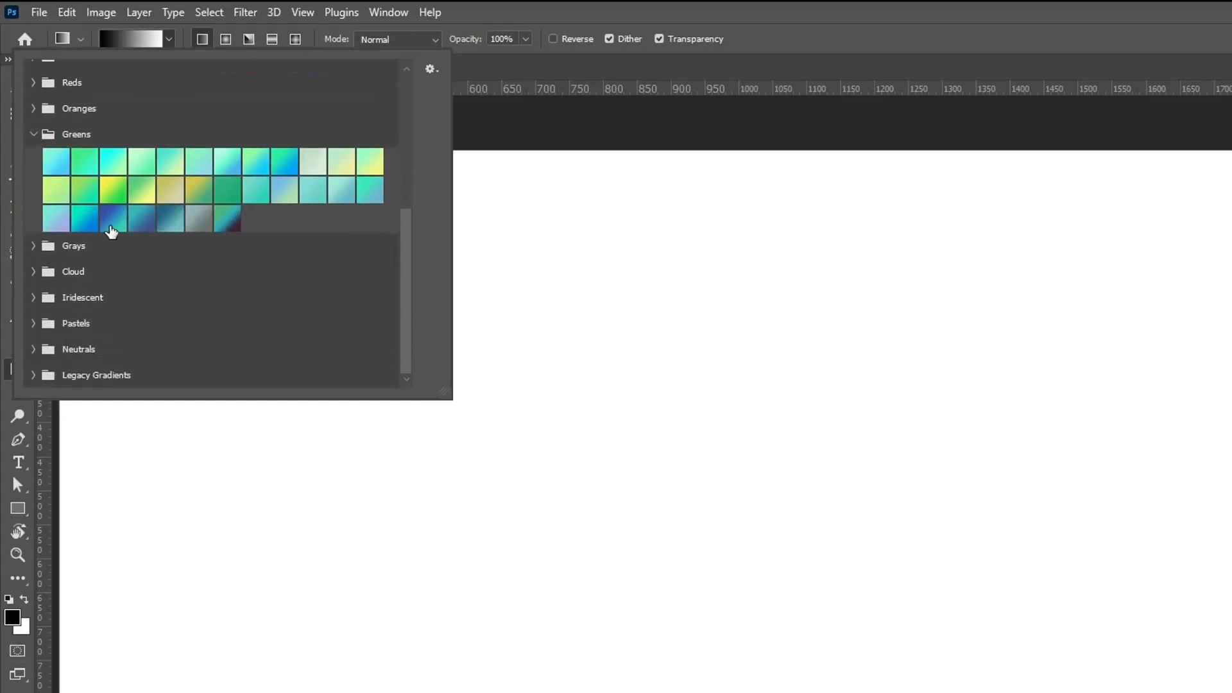
click(84, 222)
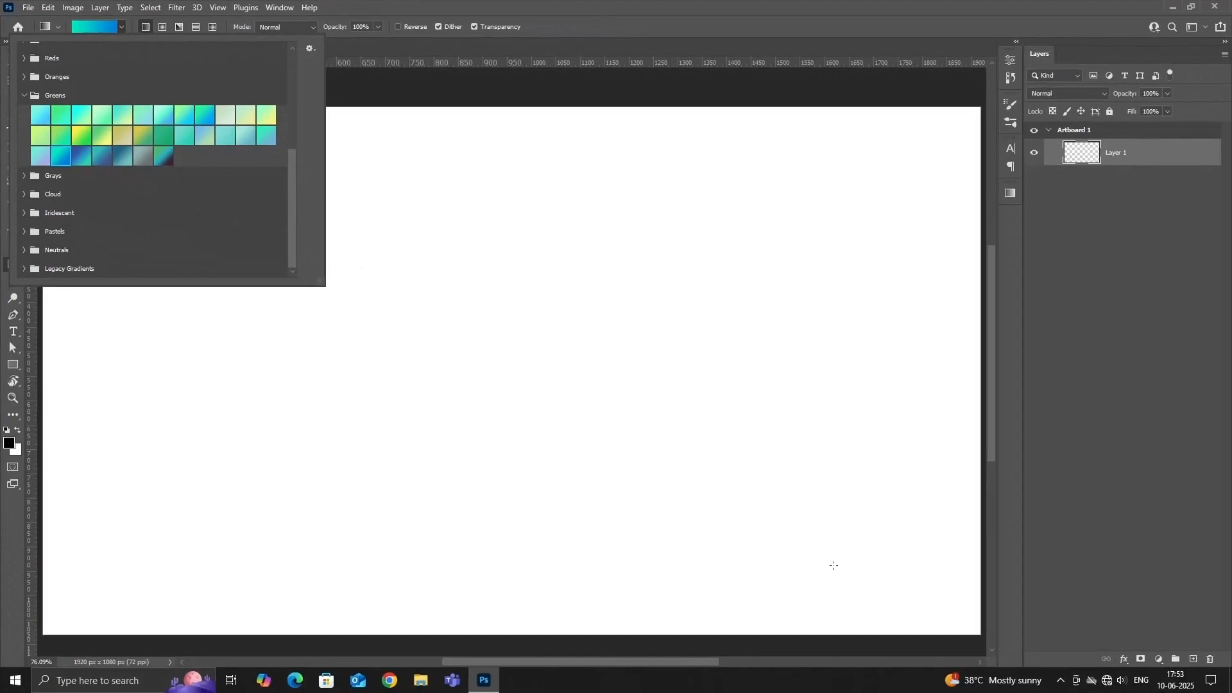
click(926, 605)
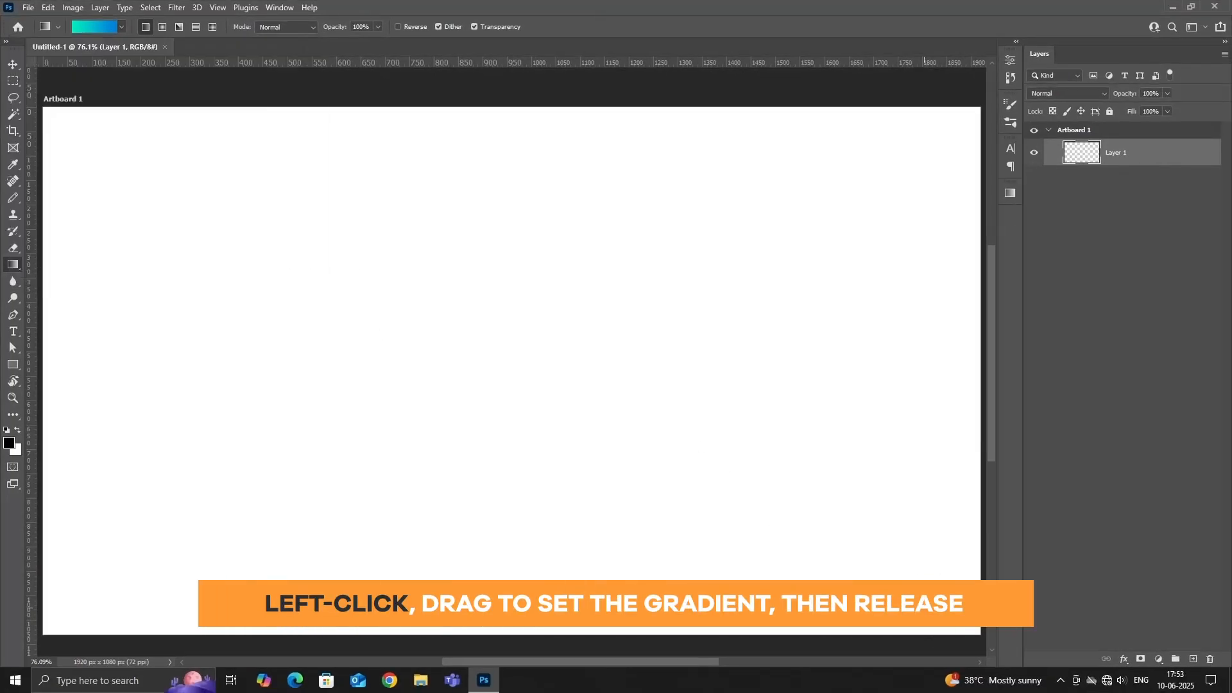
Fill Layer 1 with the gradient, trying several diagonal directions and ending with a straight horizontal blend from green at right to blue at left.
drag(926, 606, 163, 205)
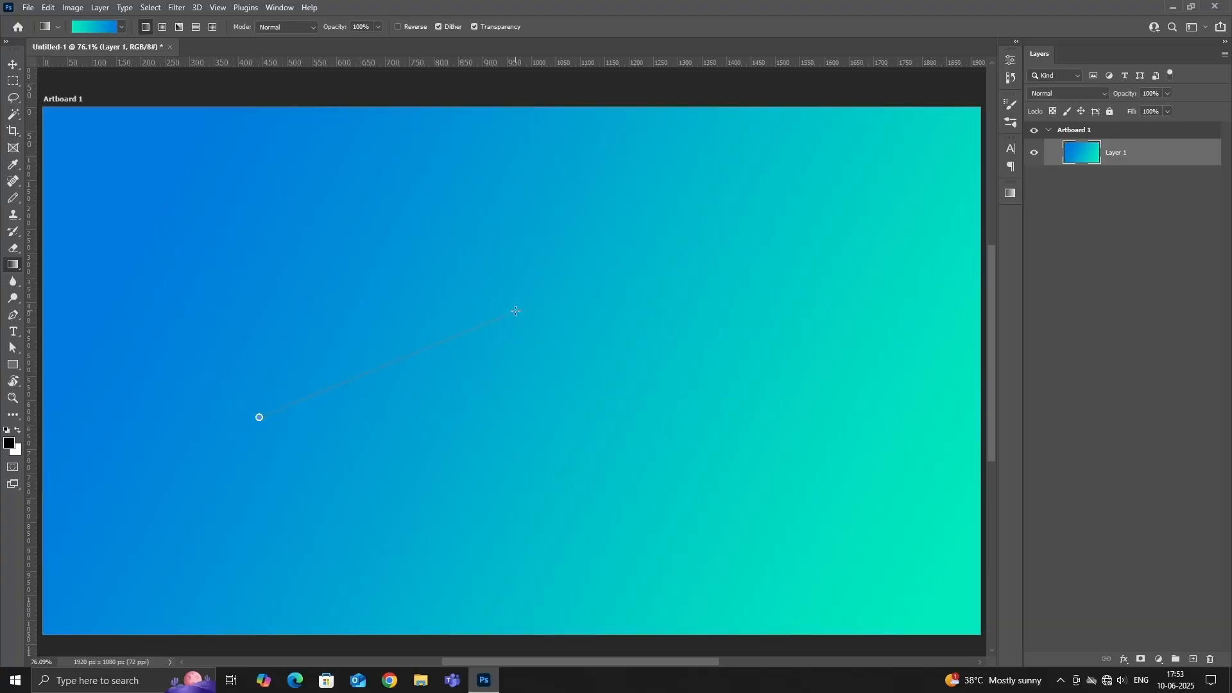
drag(516, 310, 516, 311)
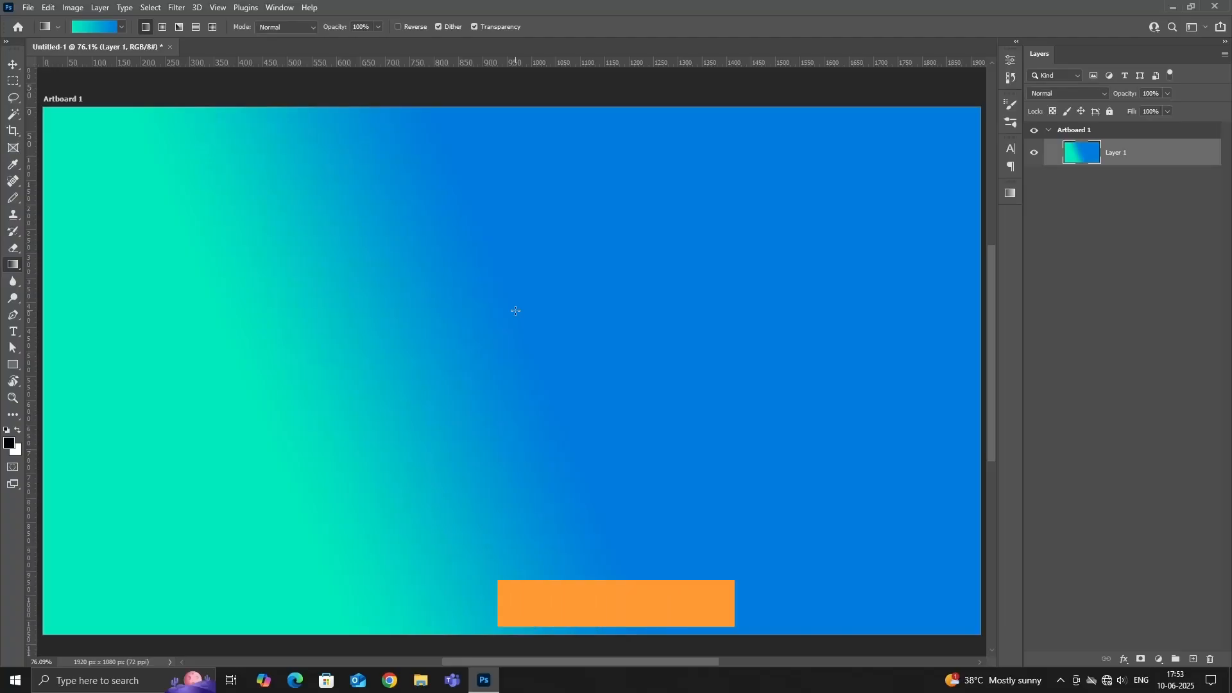
drag(884, 494, 823, 473)
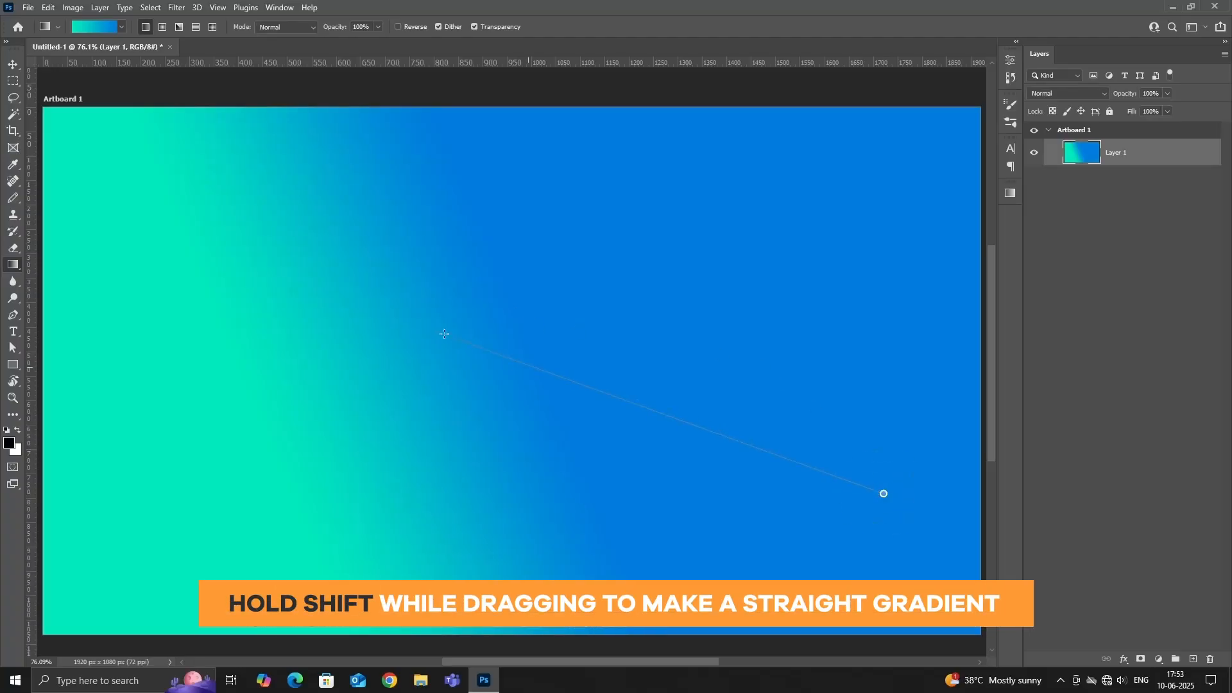
drag(230, 238, 230, 238)
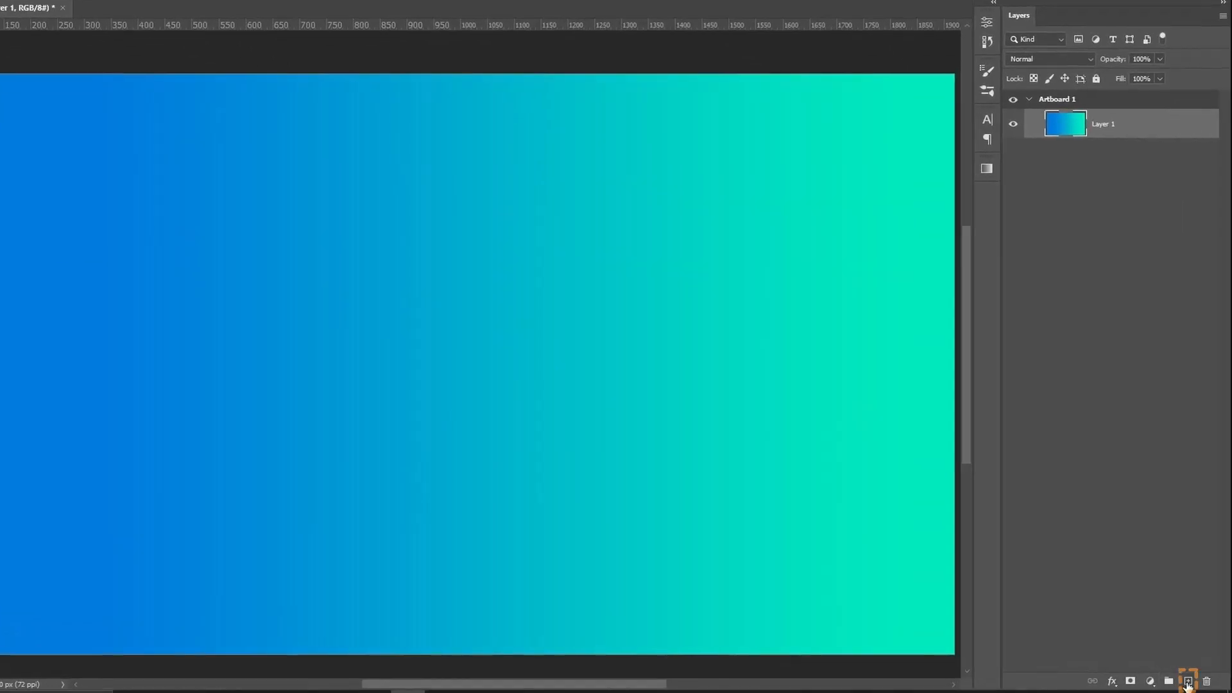
Add a new layer above the gradient layer and hide Layer 1.
click(1188, 683)
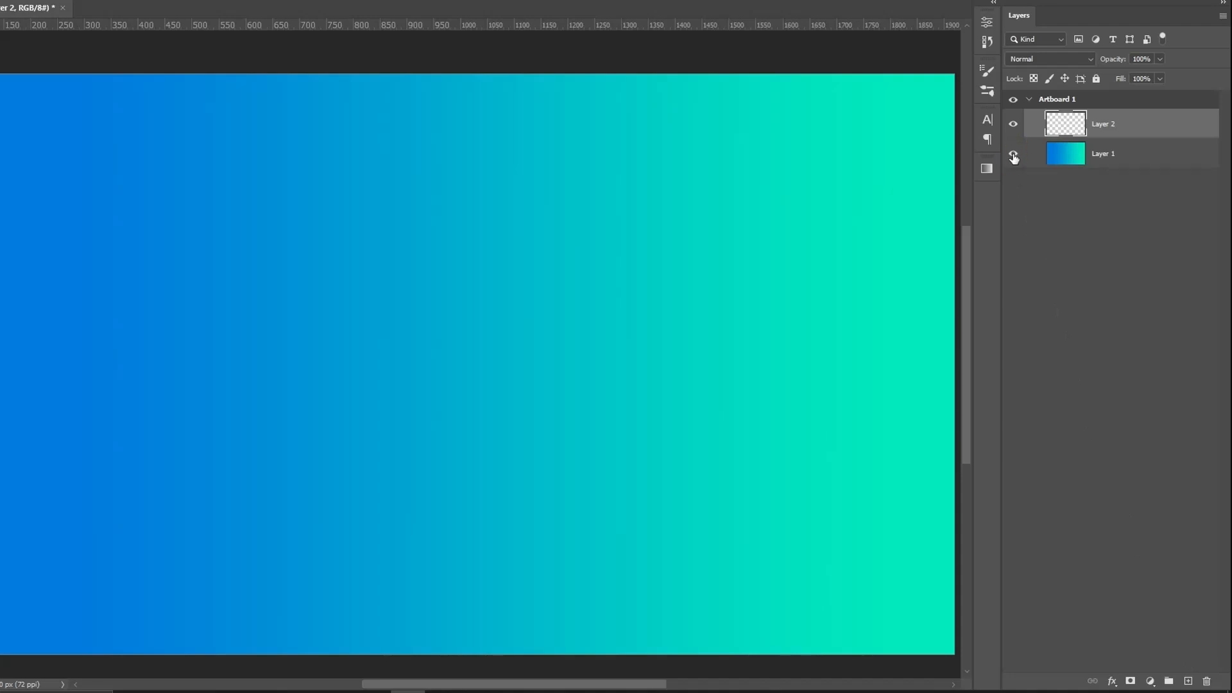
click(1013, 154)
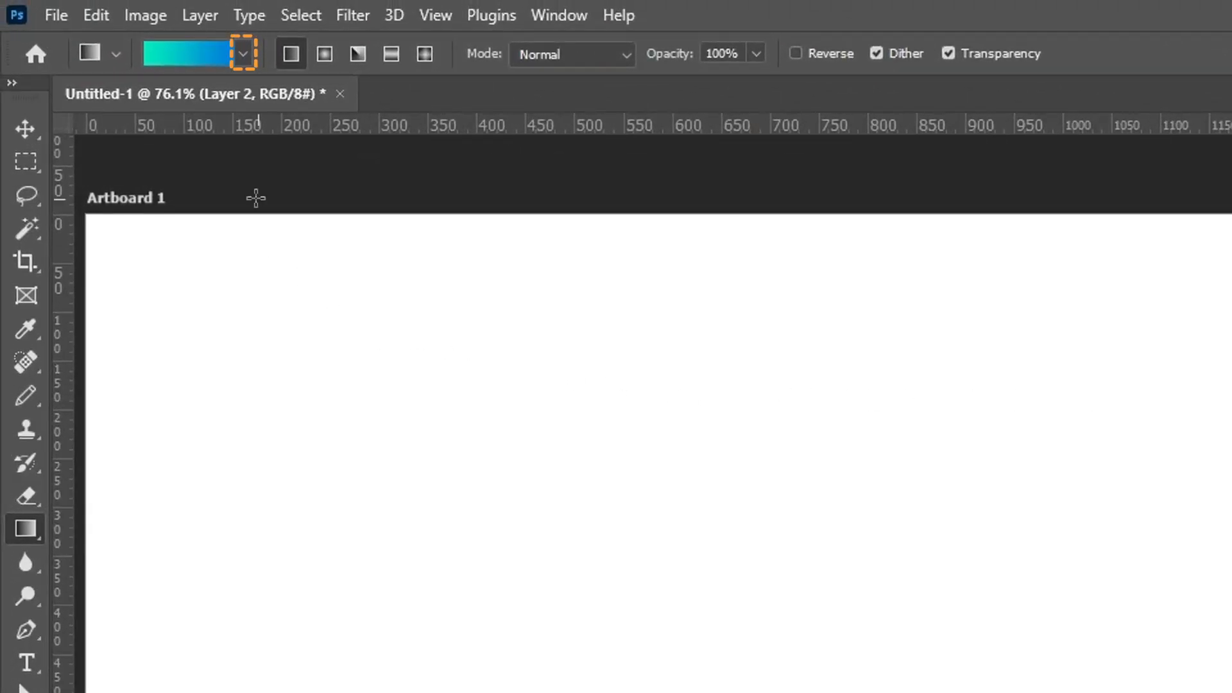
Fill Layer 2 with the first Basics gradient preset, running vertically from black at the artboard's bottom to white at its top.
click(242, 54)
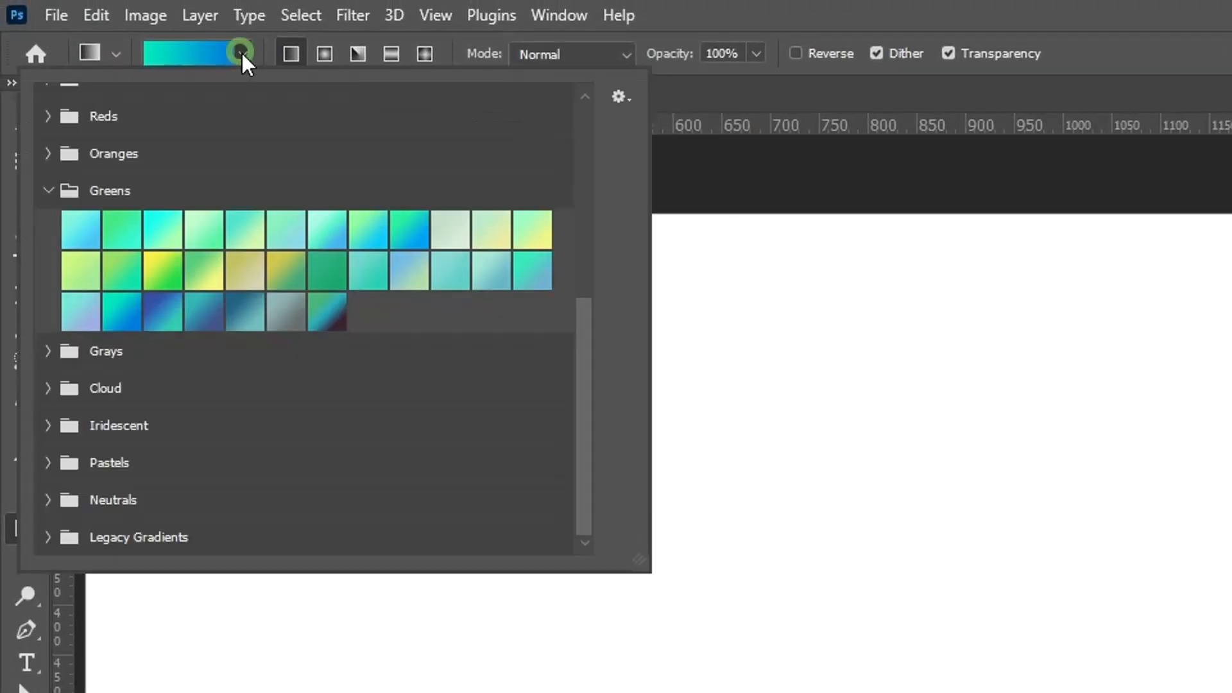
scroll(290, 213, up, 1)
scroll(290, 212, up, 6)
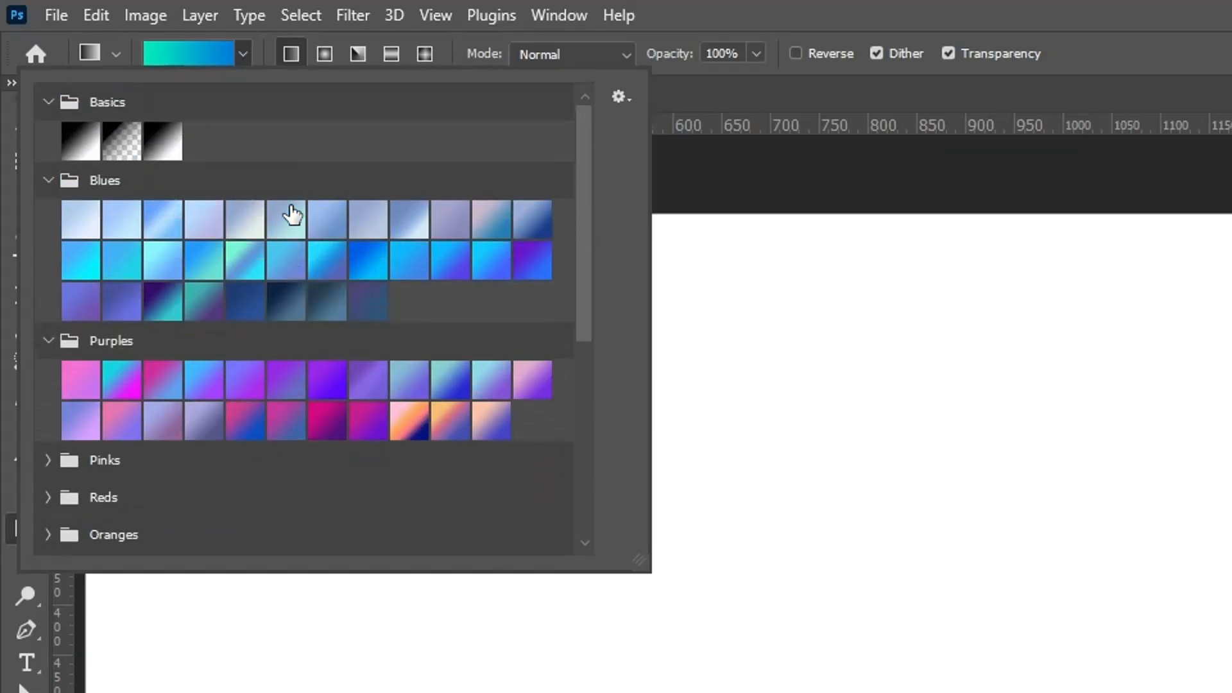
click(81, 144)
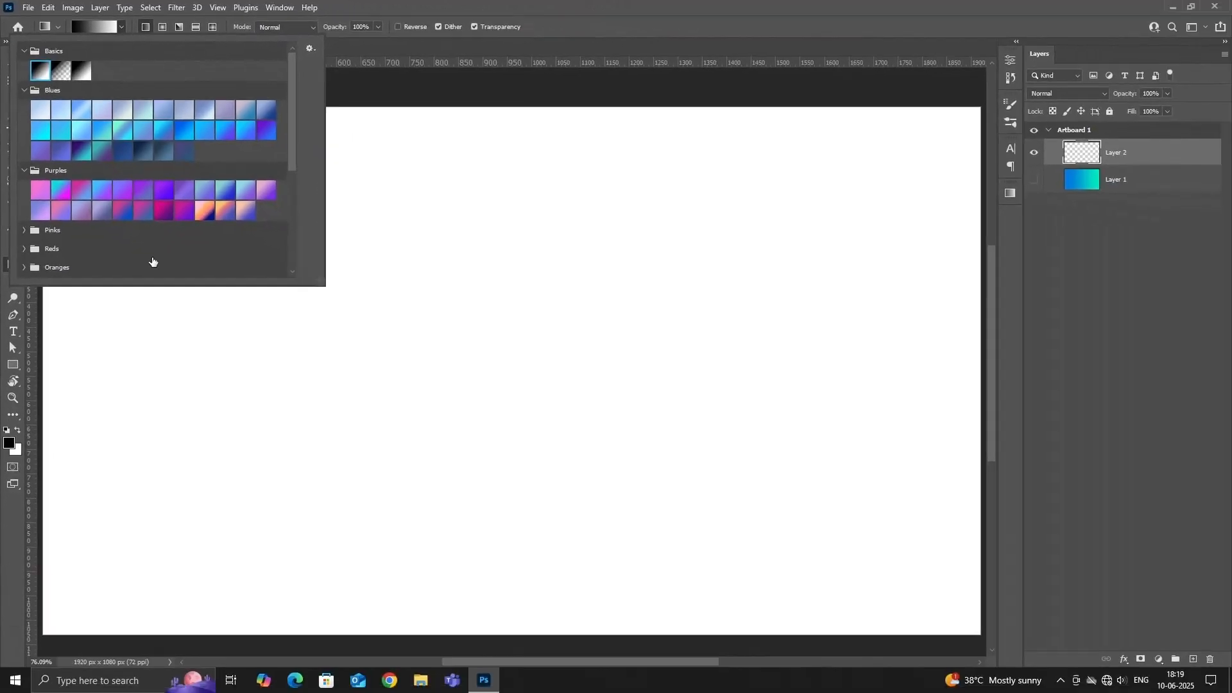
click(518, 619)
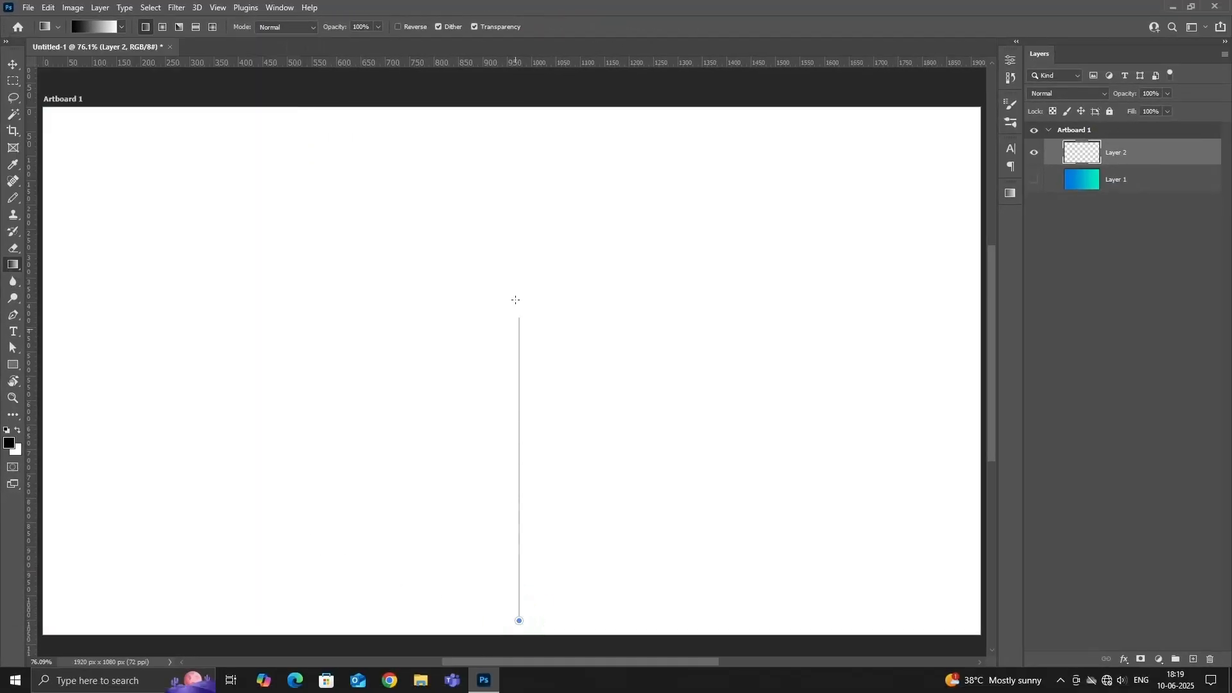
drag(514, 143, 514, 143)
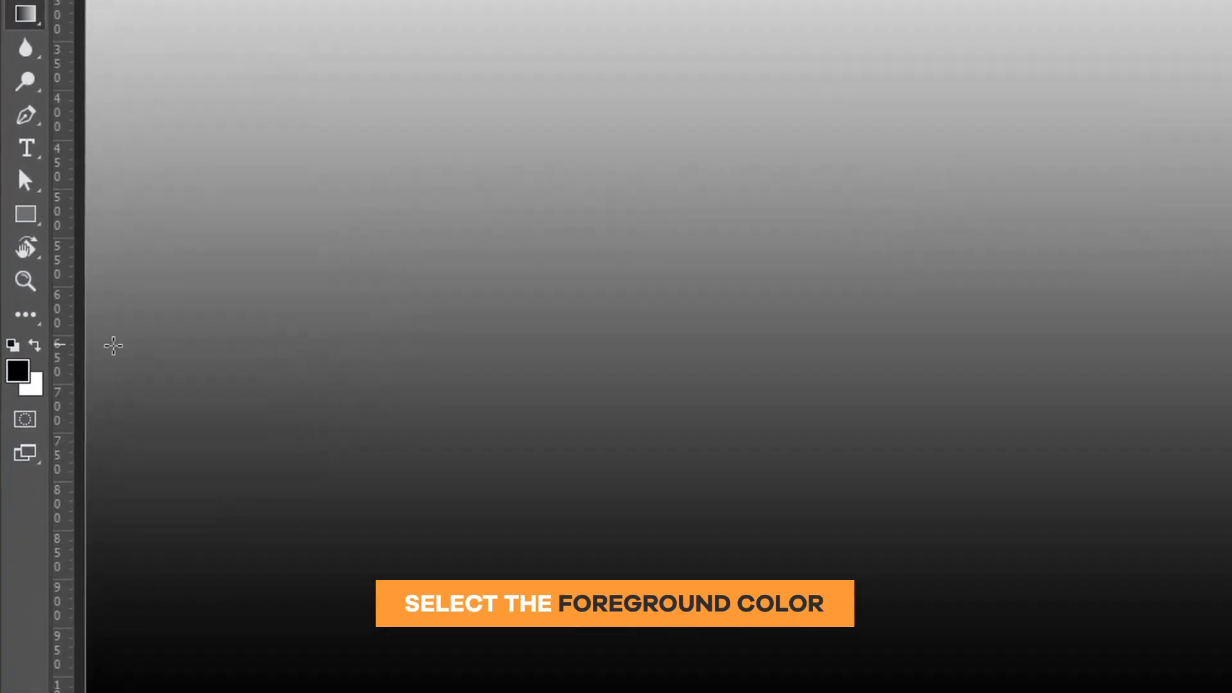
Set the foreground colour to the bright red f40829.
click(21, 372)
mouse_move(288, 514)
mouse_down()
mouse_move(502, 295)
mouse_move(503, 263)
mouse_up()
drag(549, 529, 559, 258)
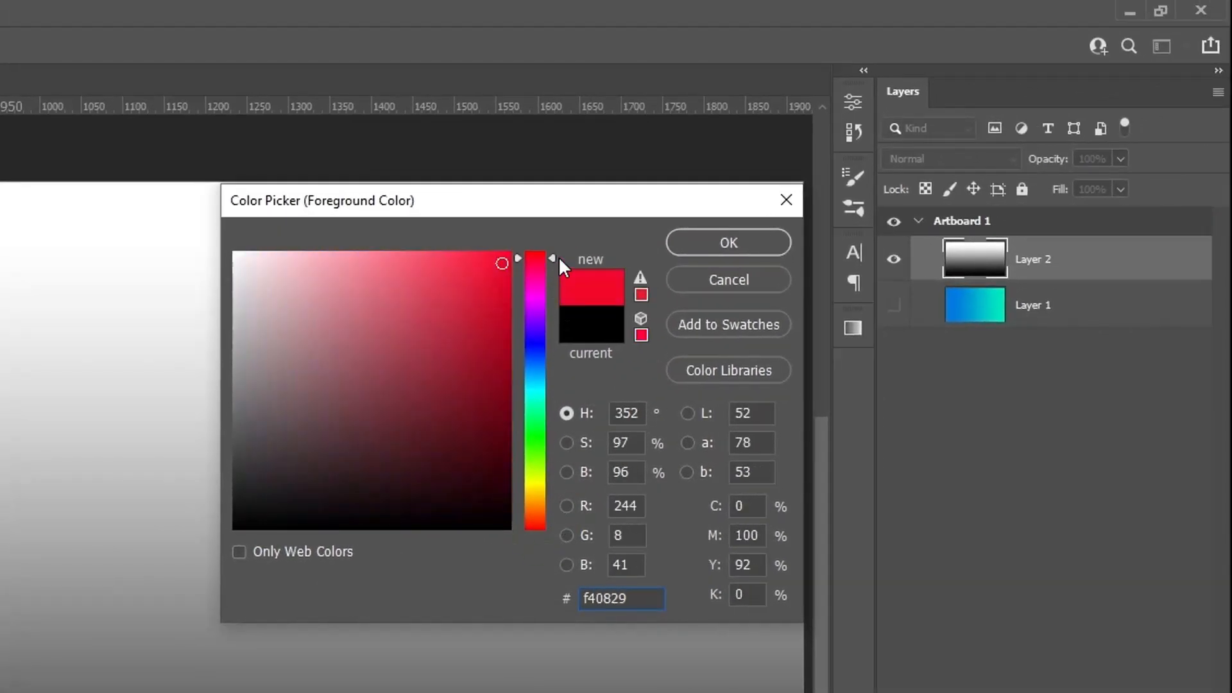
click(715, 244)
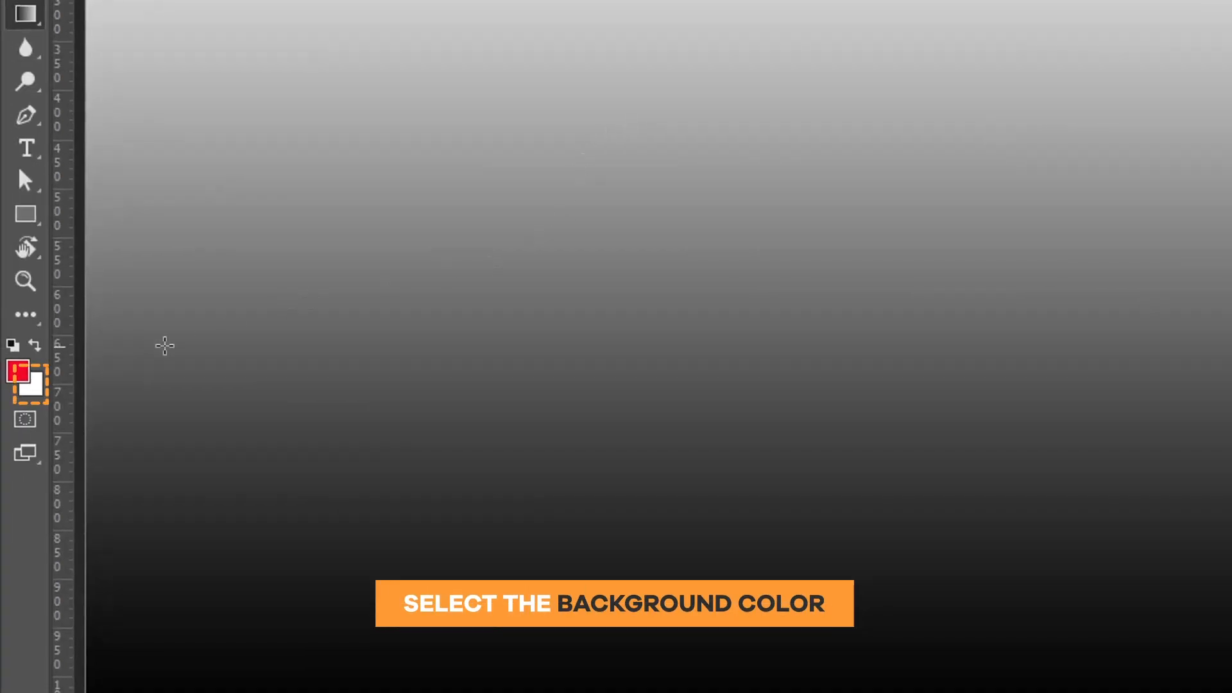
Set the background colour to blue 0c12f2 and fill Layer 2 with the red-to-blue gradient, running horizontally from right to left.
click(32, 385)
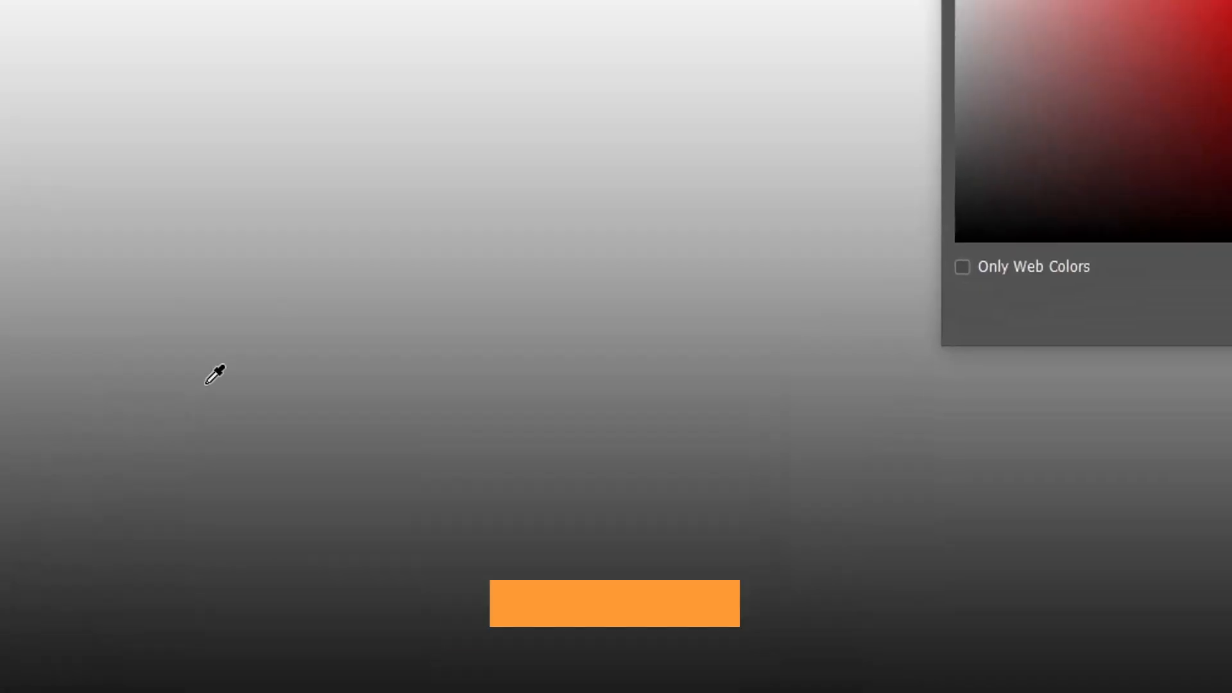
mouse_move(552, 518)
mouse_down()
mouse_move(561, 351)
mouse_move(511, 347)
mouse_up()
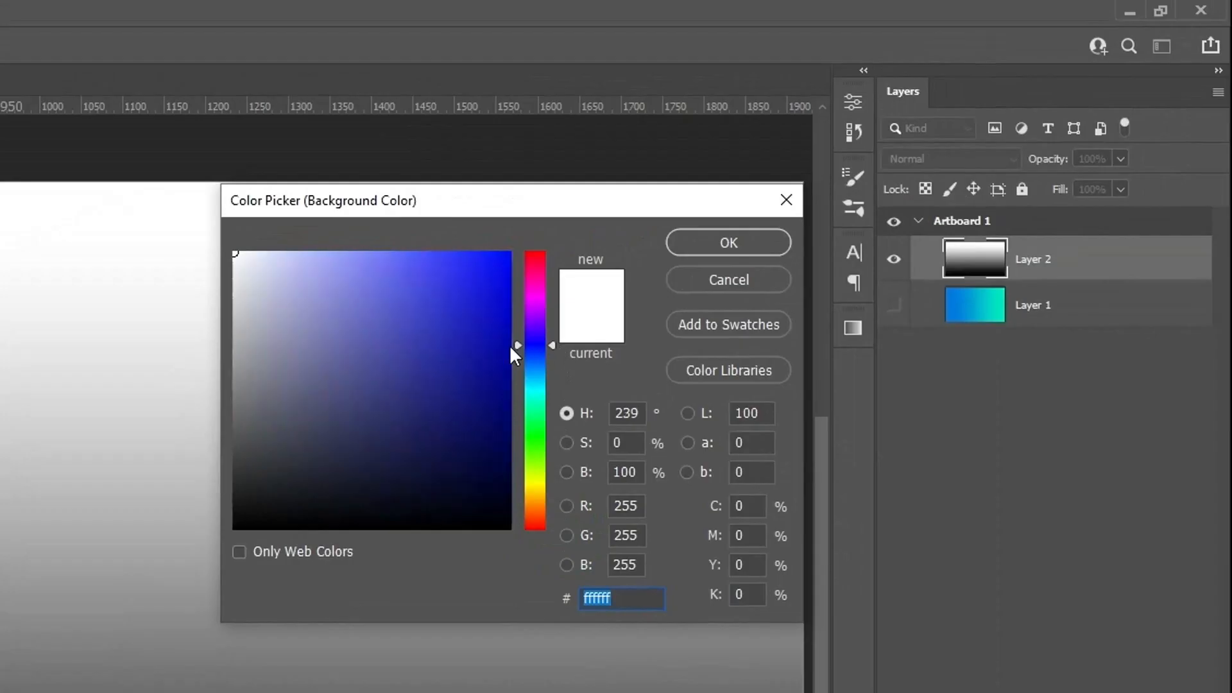
drag(445, 372, 496, 265)
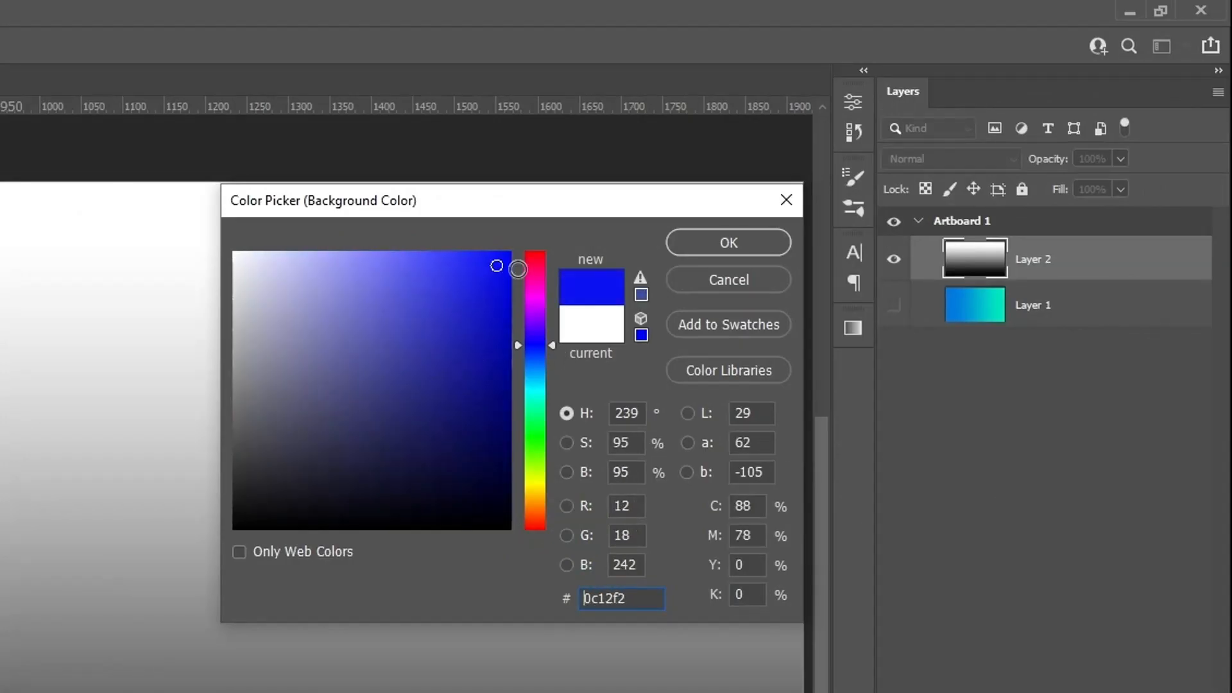
click(707, 248)
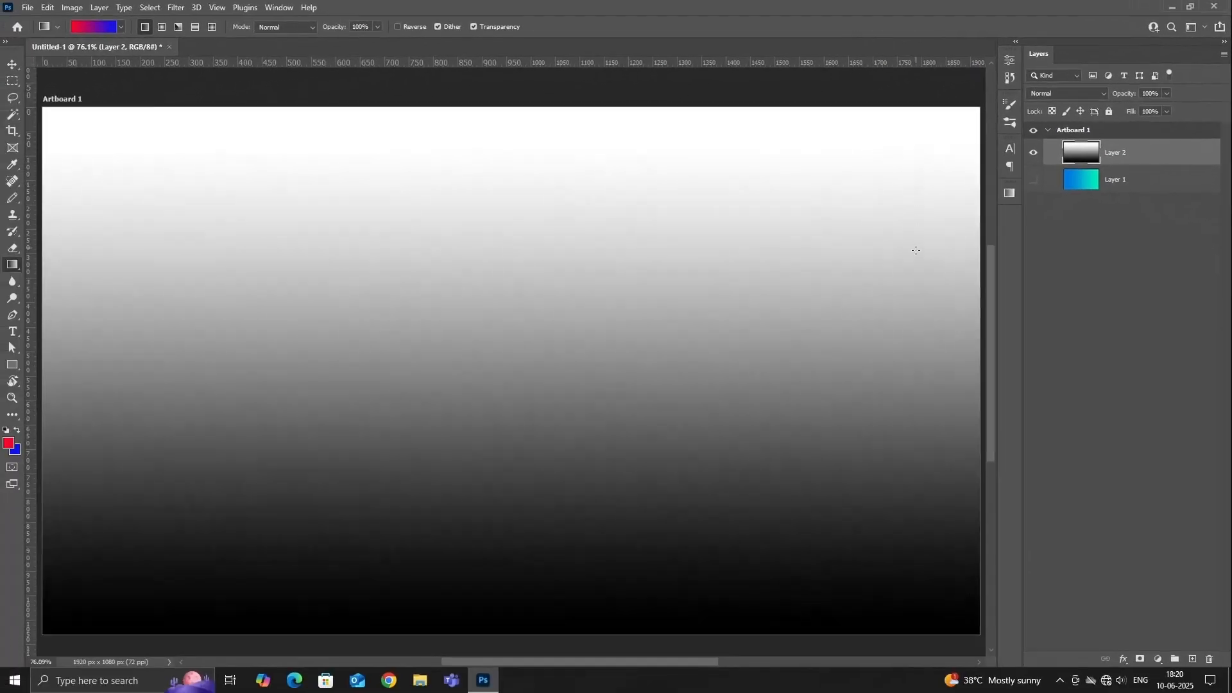
drag(910, 368, 527, 356)
drag(187, 354, 186, 353)
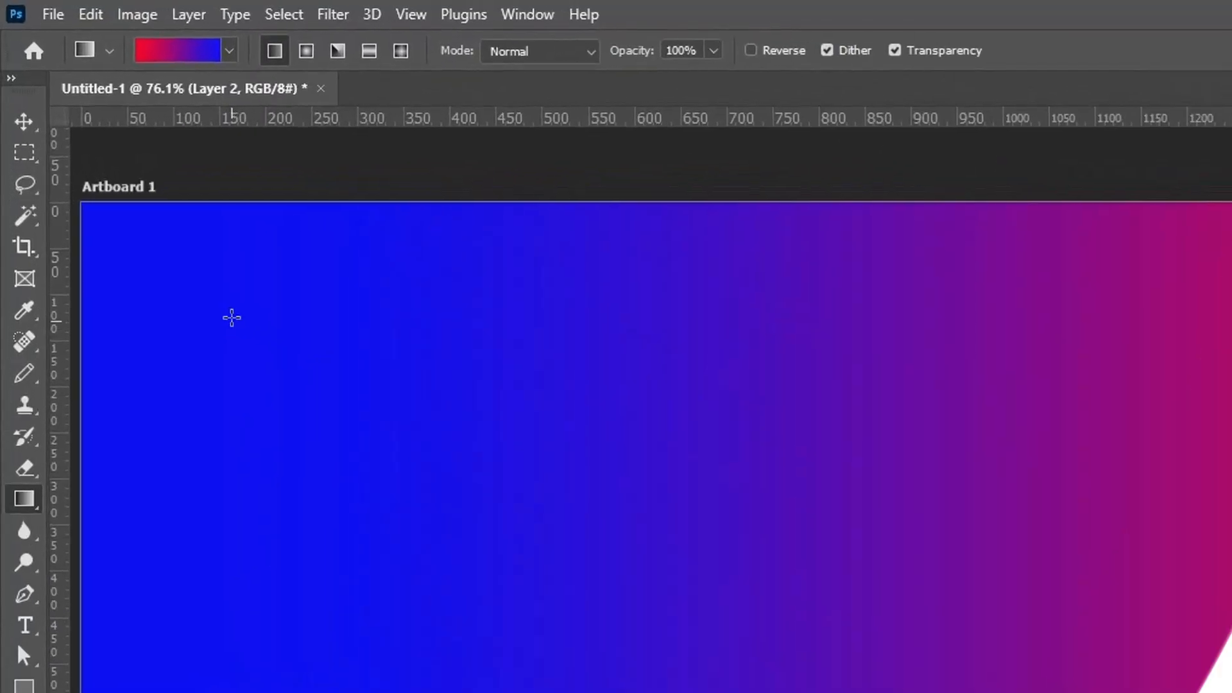
Fill Layer 2 with the third Basics preset, the fixed black-to-white gradient, running horizontally from right to left.
click(244, 55)
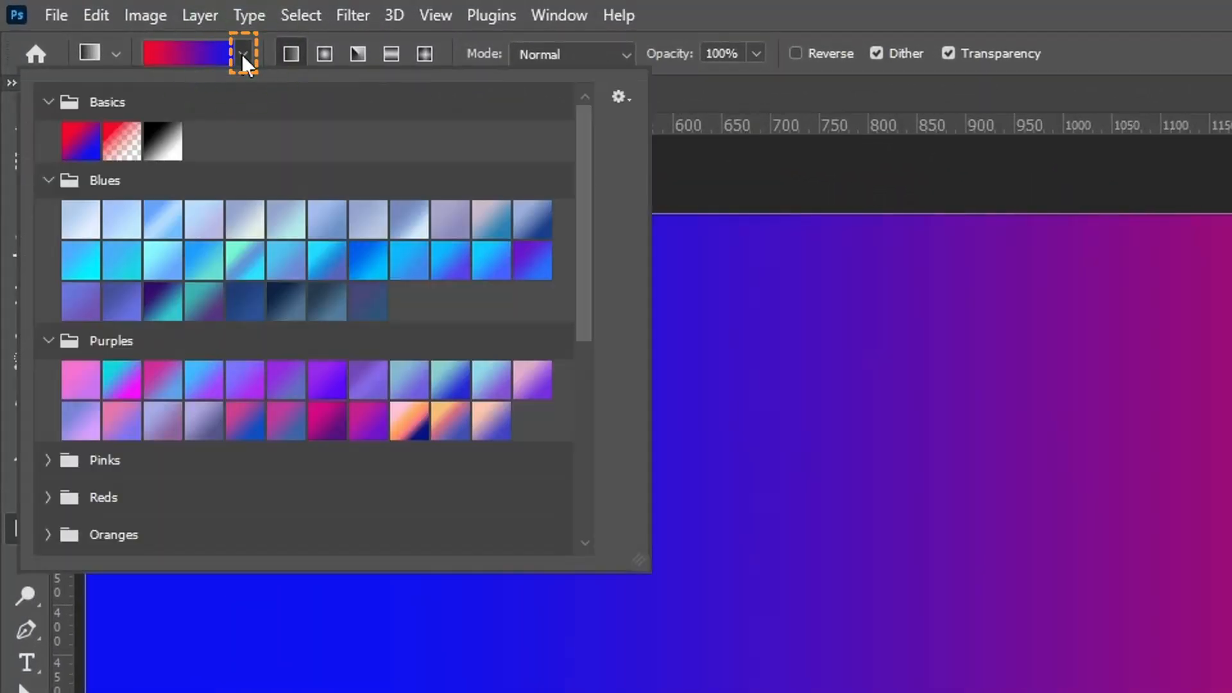
click(163, 150)
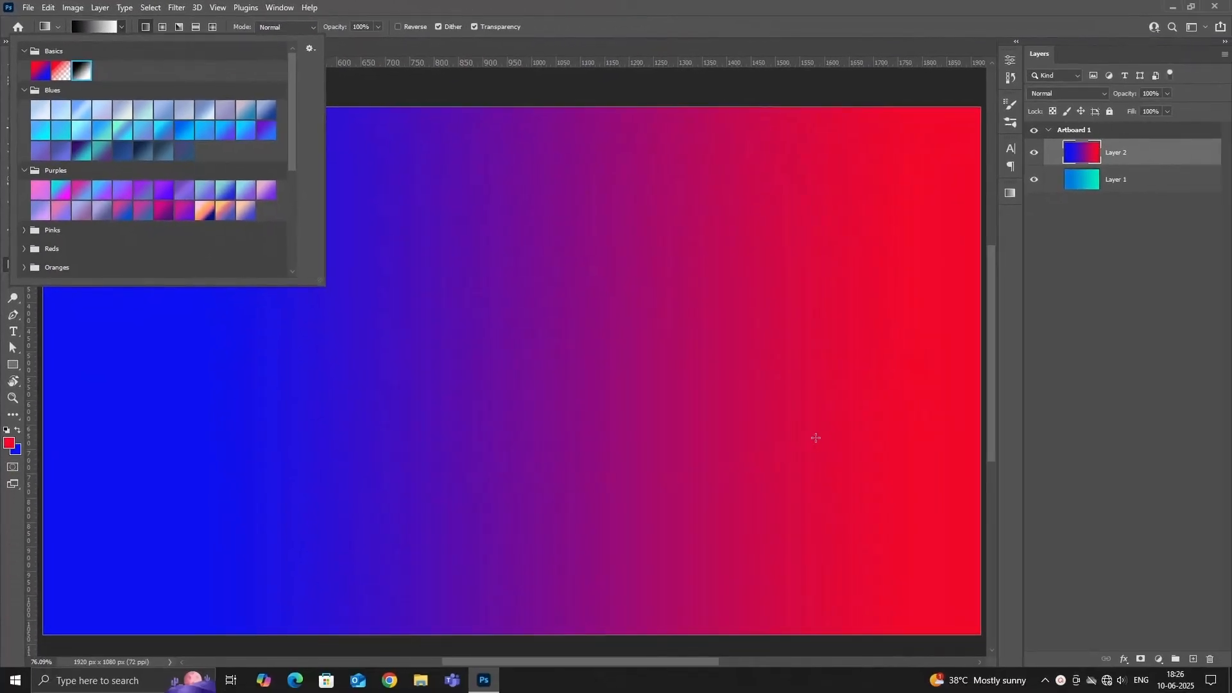
click(925, 358)
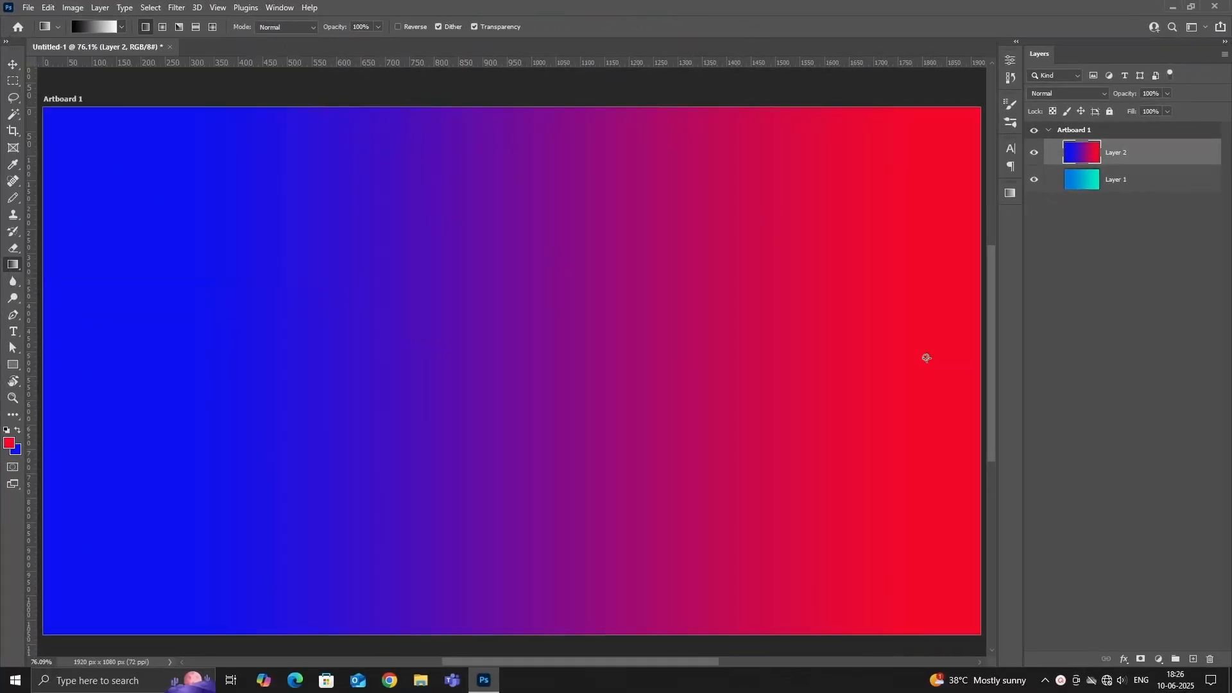
drag(830, 353, 165, 327)
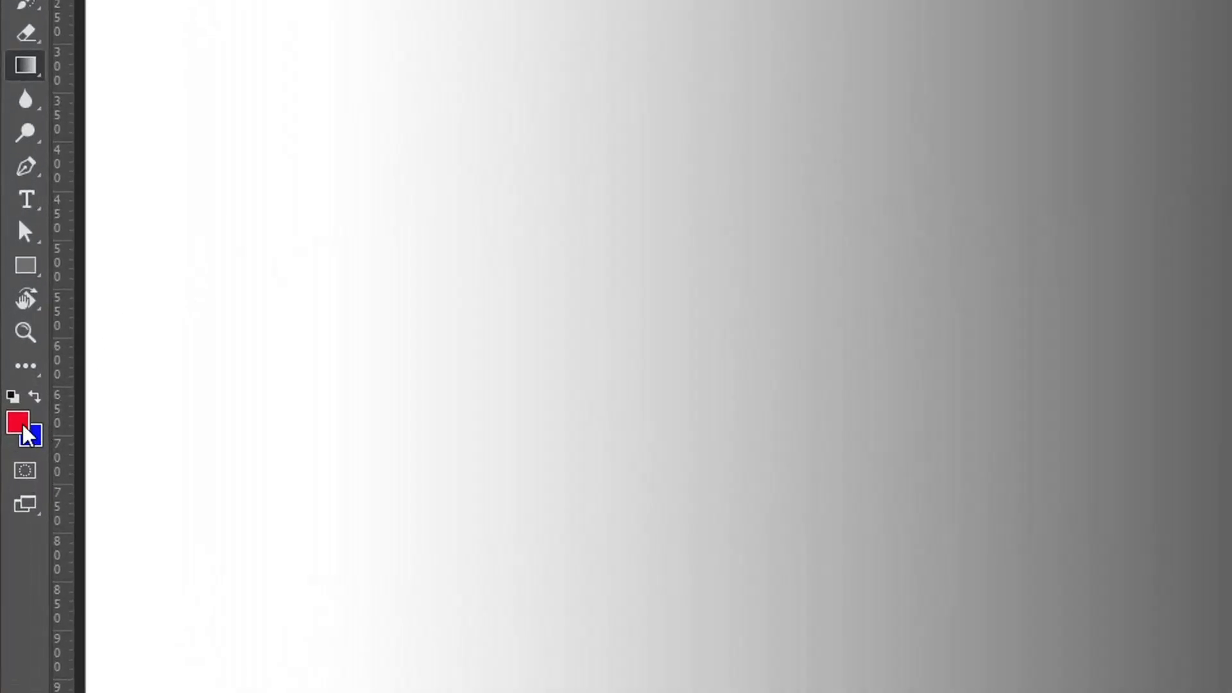
Set the foreground colour to the bright green 0df408.
click(12, 444)
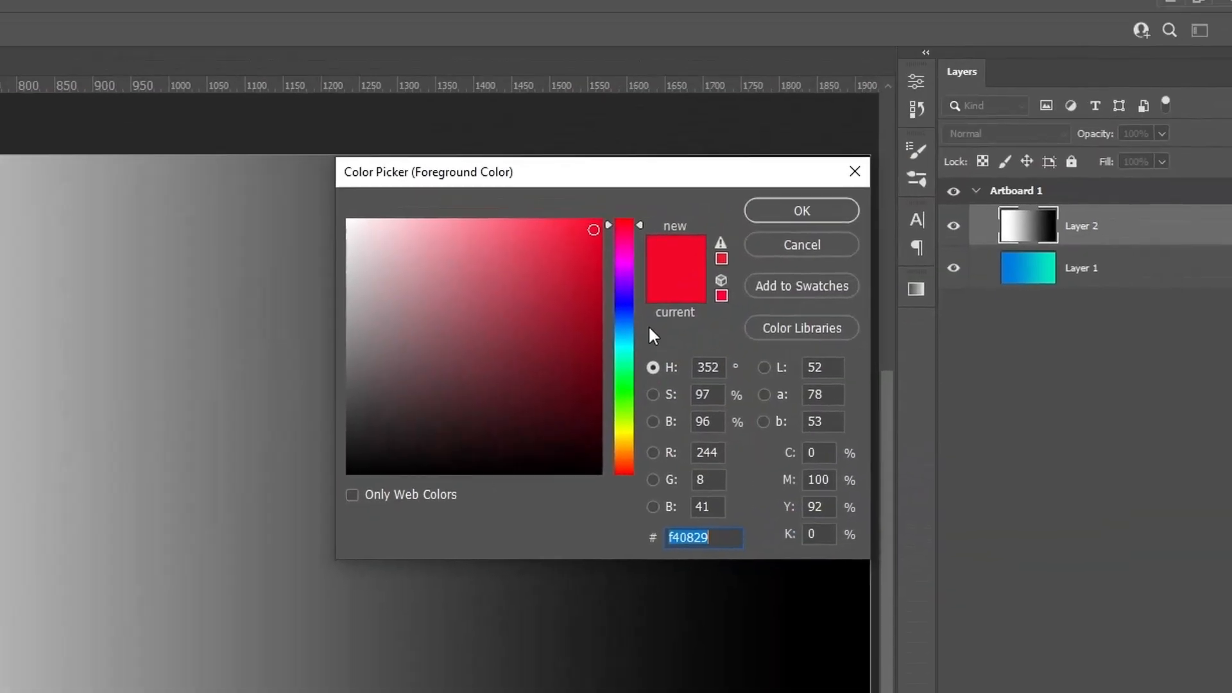
drag(610, 237, 602, 399)
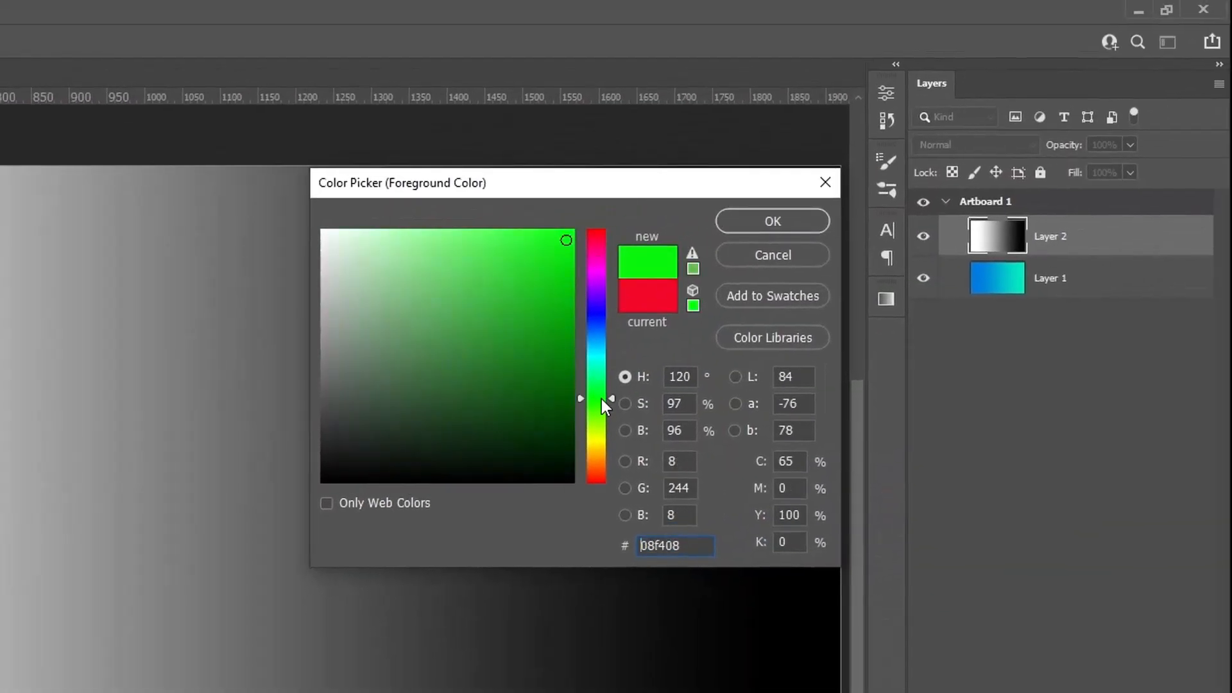
click(762, 218)
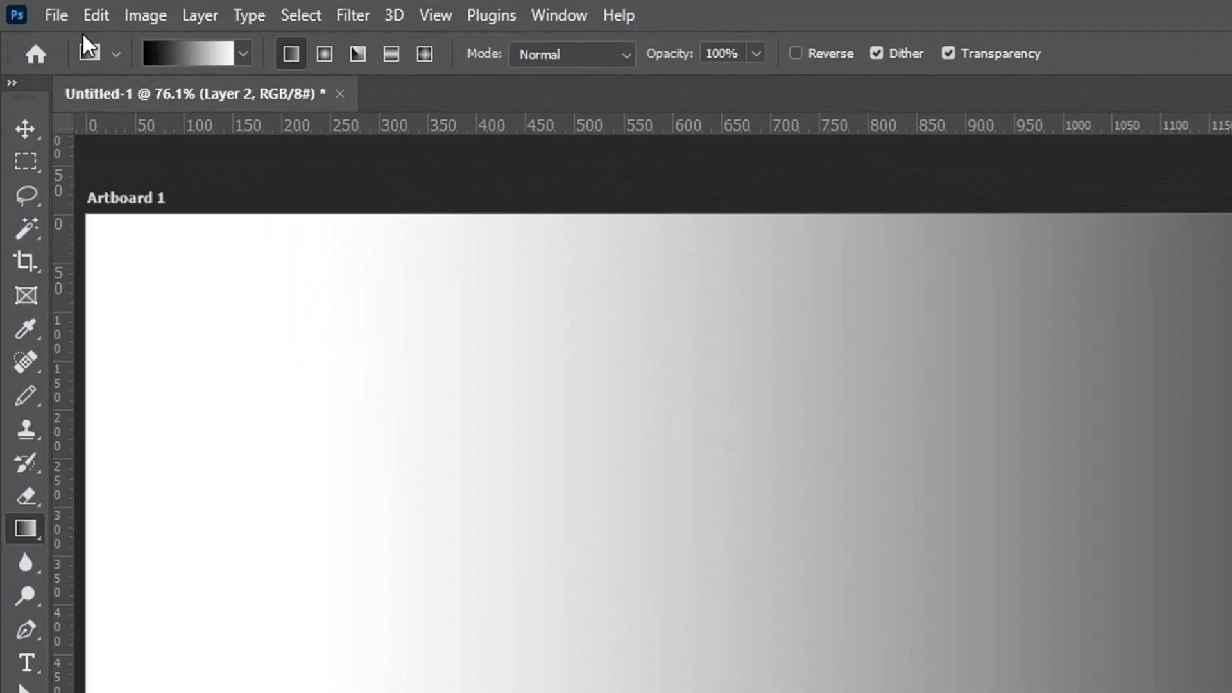
Place the file Image 1 as an embedded image above Layer 2 at its original size and position.
click(64, 17)
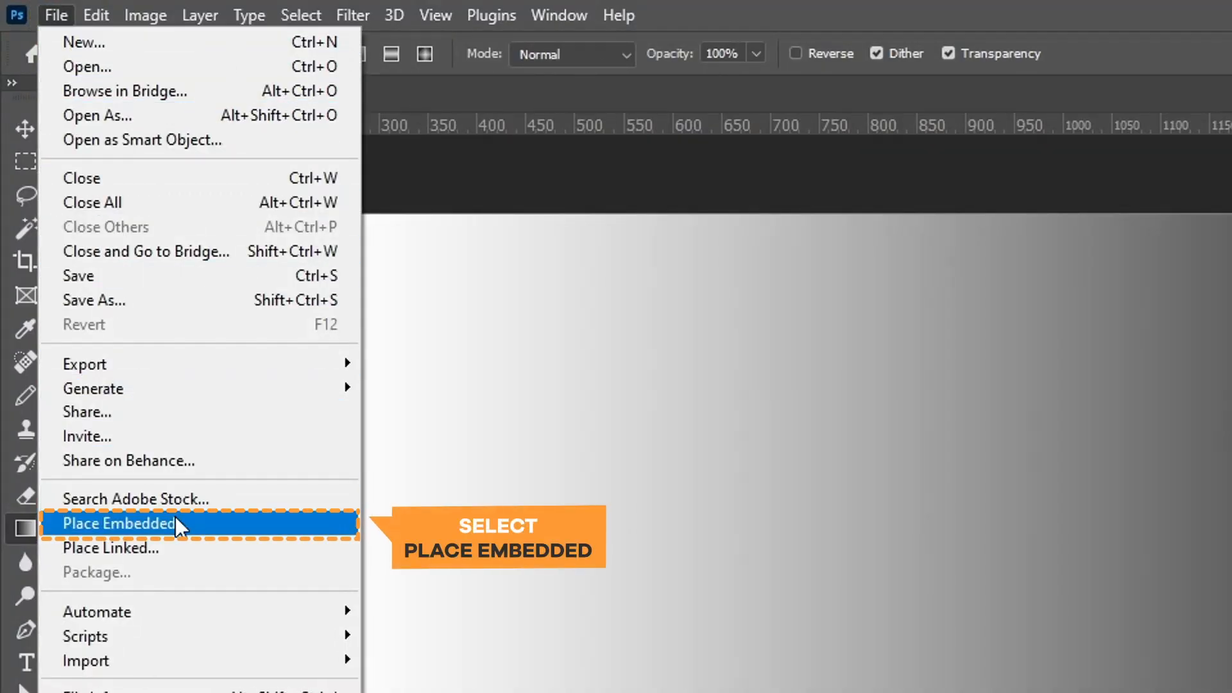
click(230, 523)
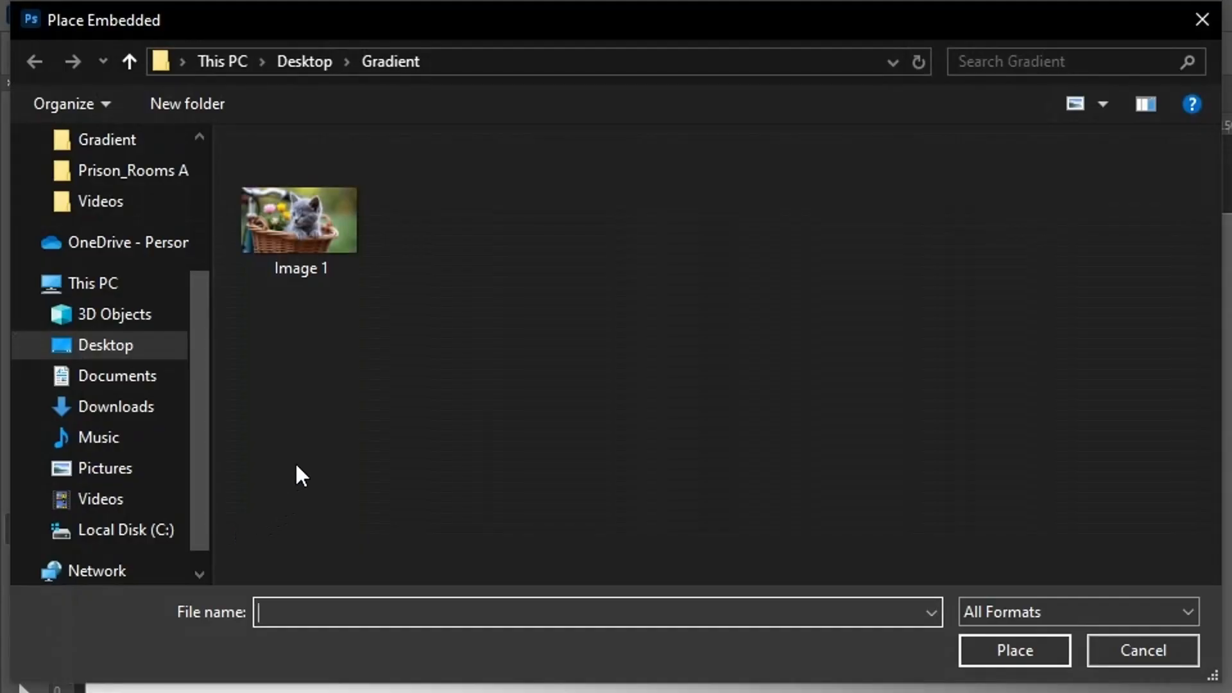
click(316, 233)
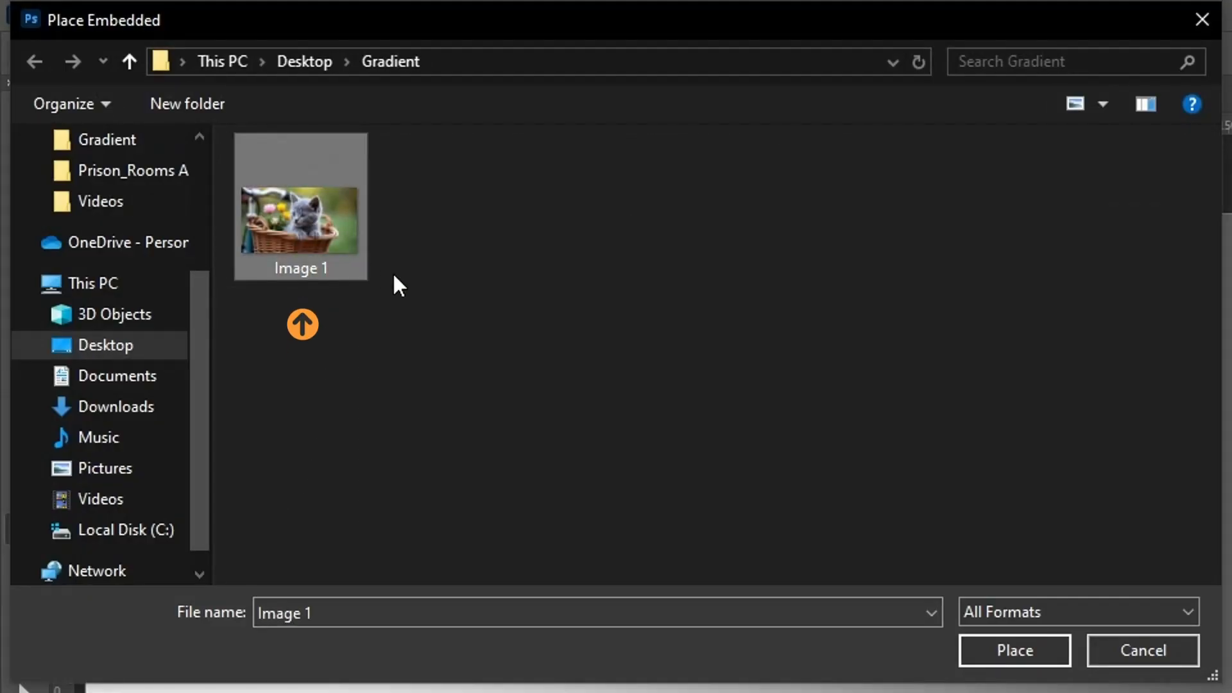
click(1030, 650)
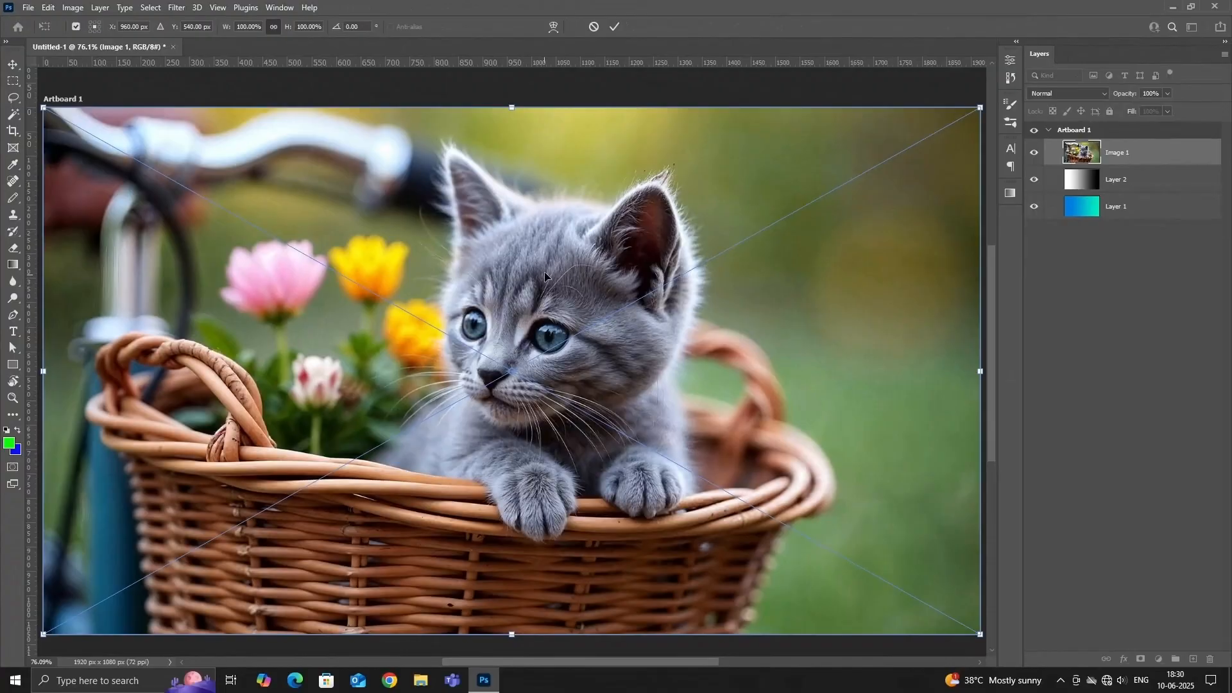
click(615, 26)
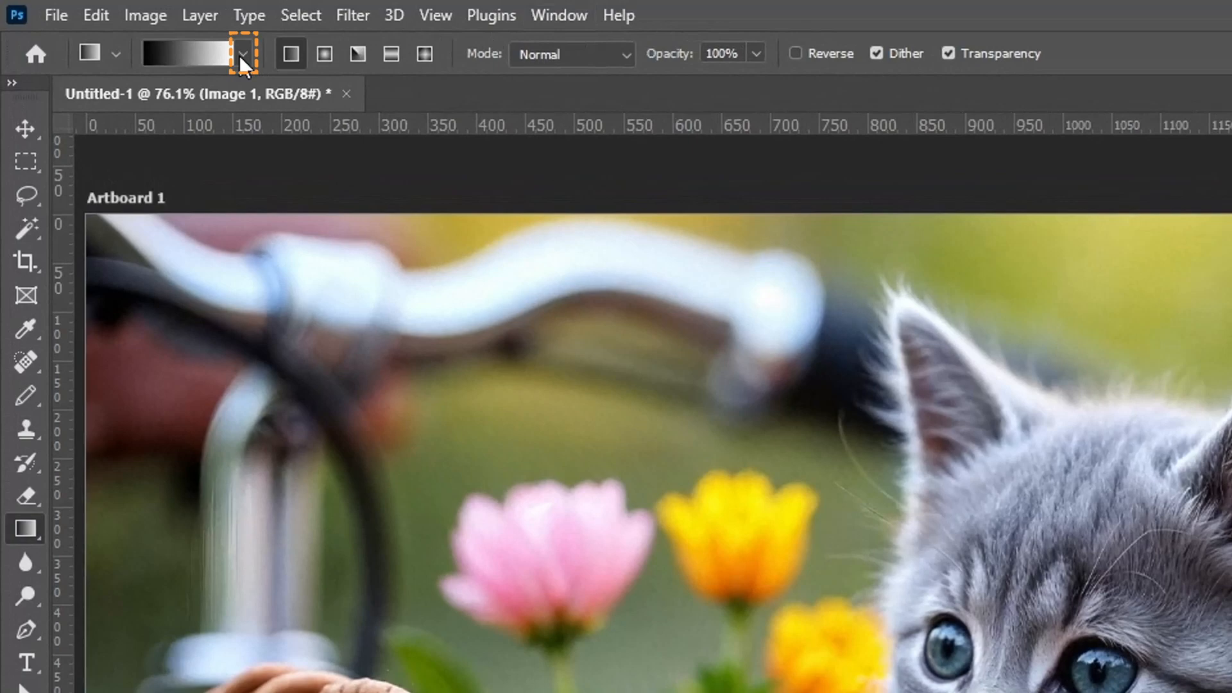
Choose the second Basics gradient preset, foreground to transparent, and set the foreground colour to red f40808.
click(243, 57)
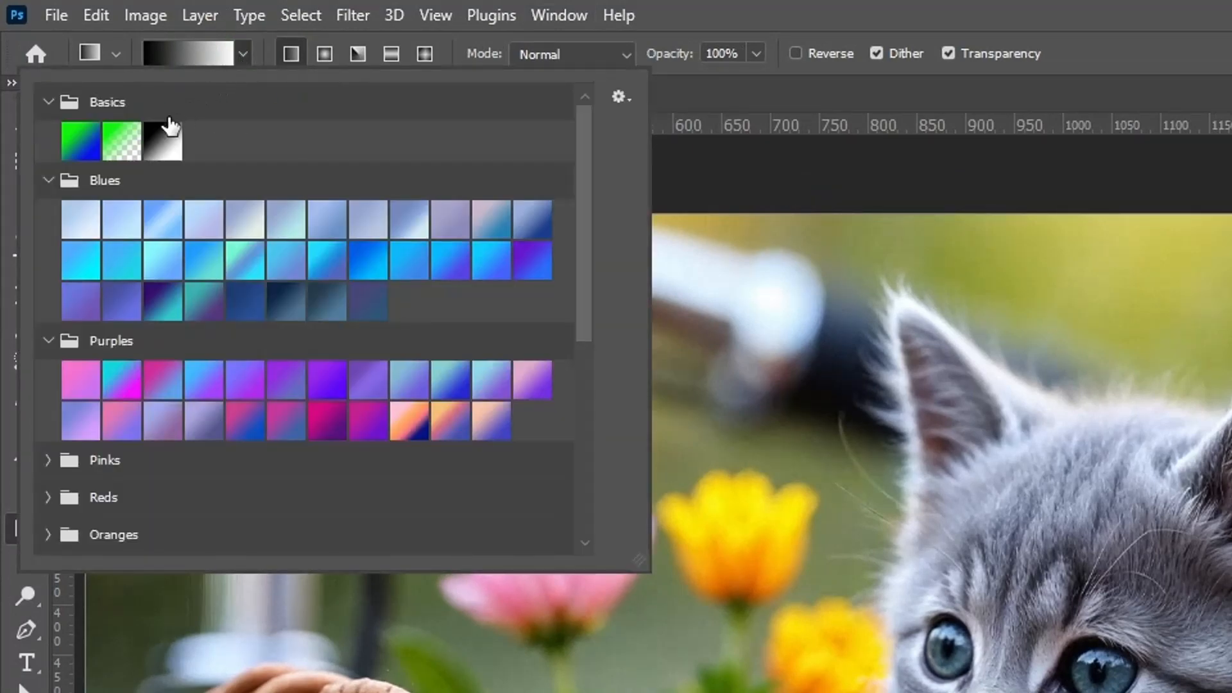
click(124, 154)
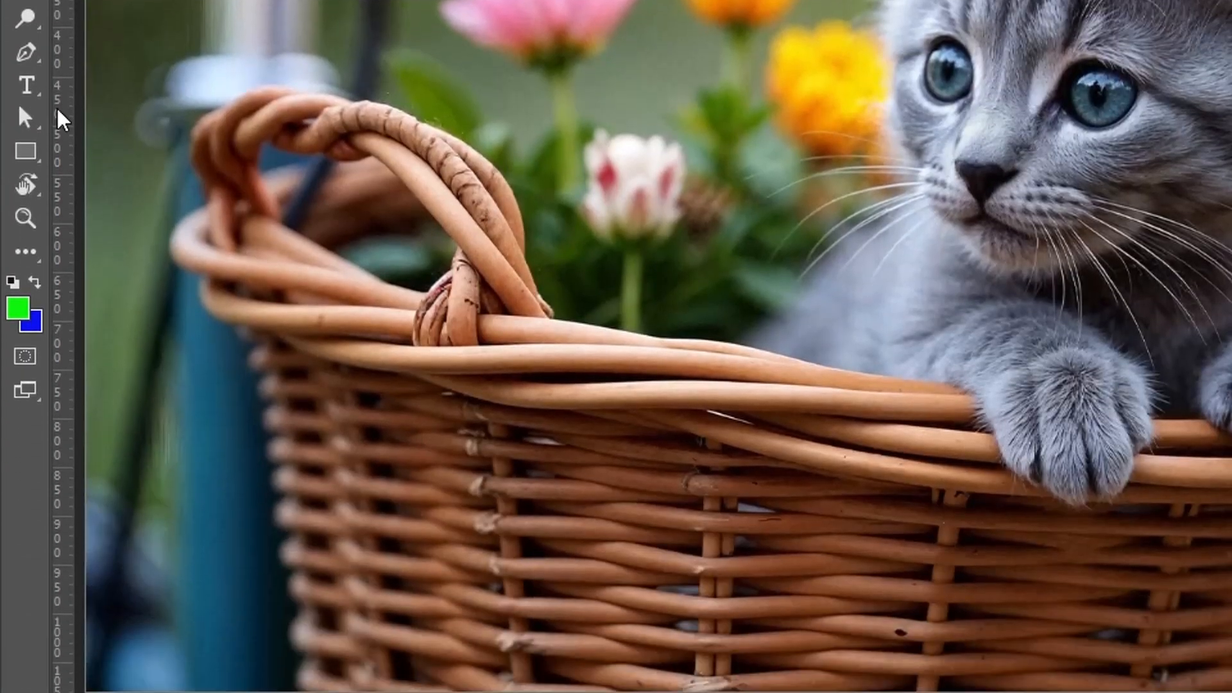
click(19, 312)
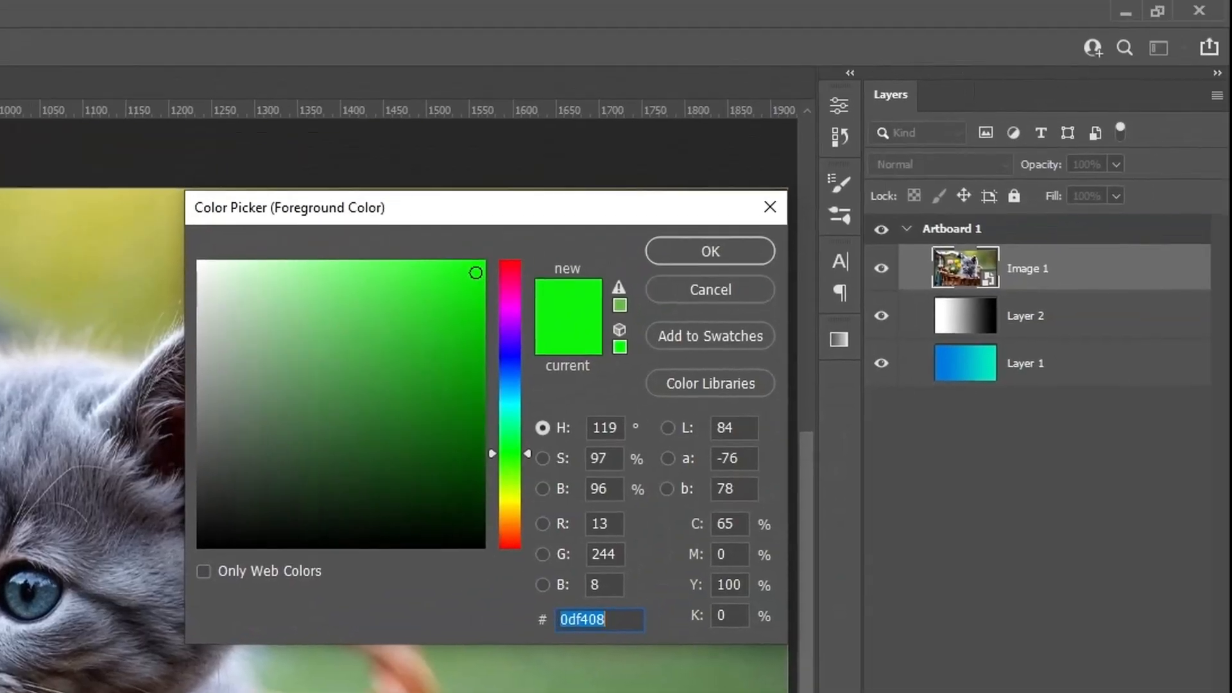
drag(527, 453, 521, 254)
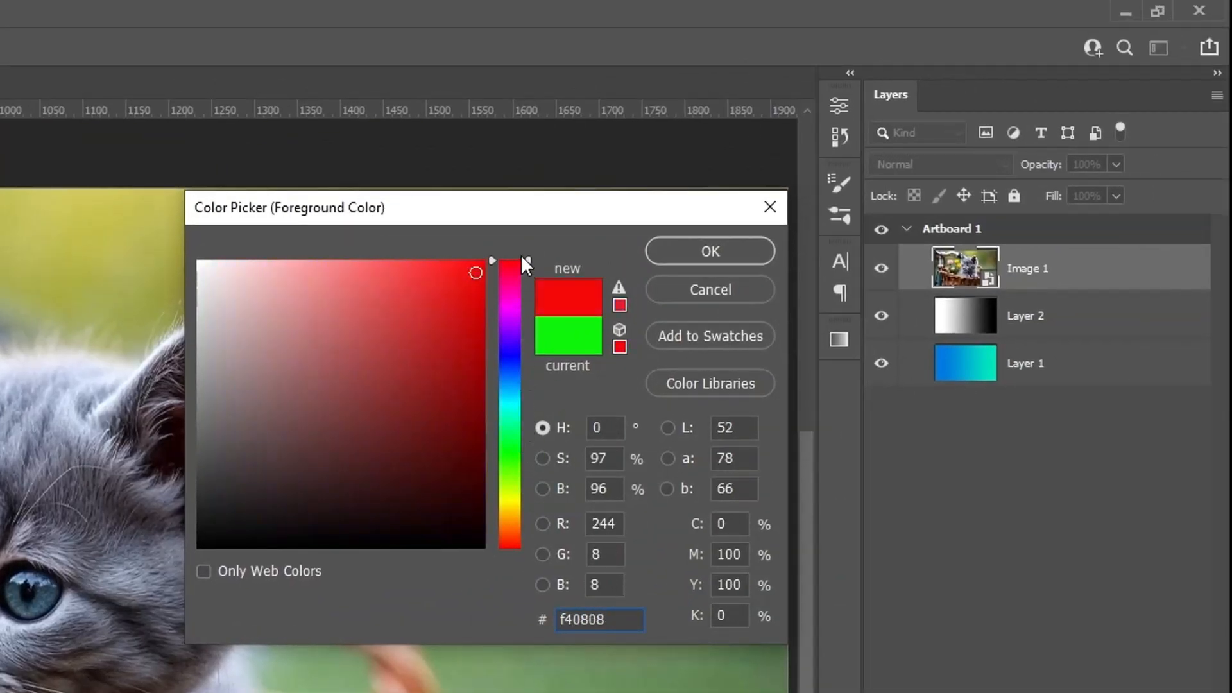
click(700, 248)
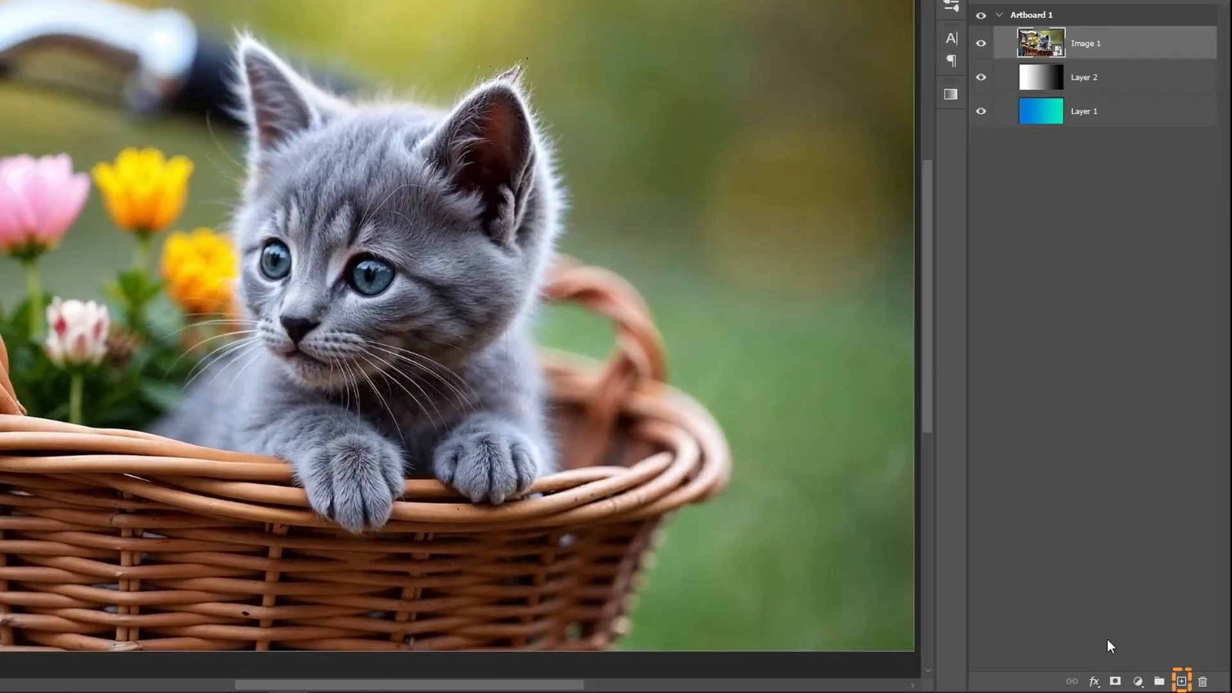
Add a layer above Image 1 and apply the red-to-transparent gradient horizontally from the artboard's left side, fading out over the kitten.
click(1182, 682)
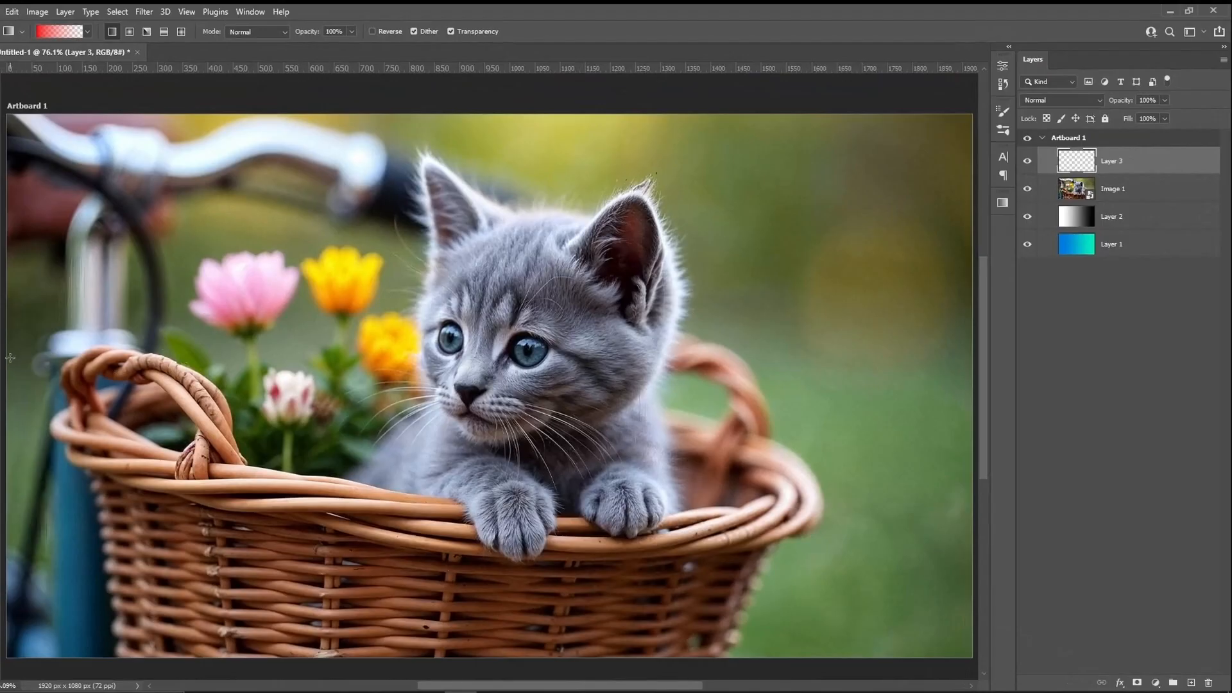
drag(396, 372, 616, 381)
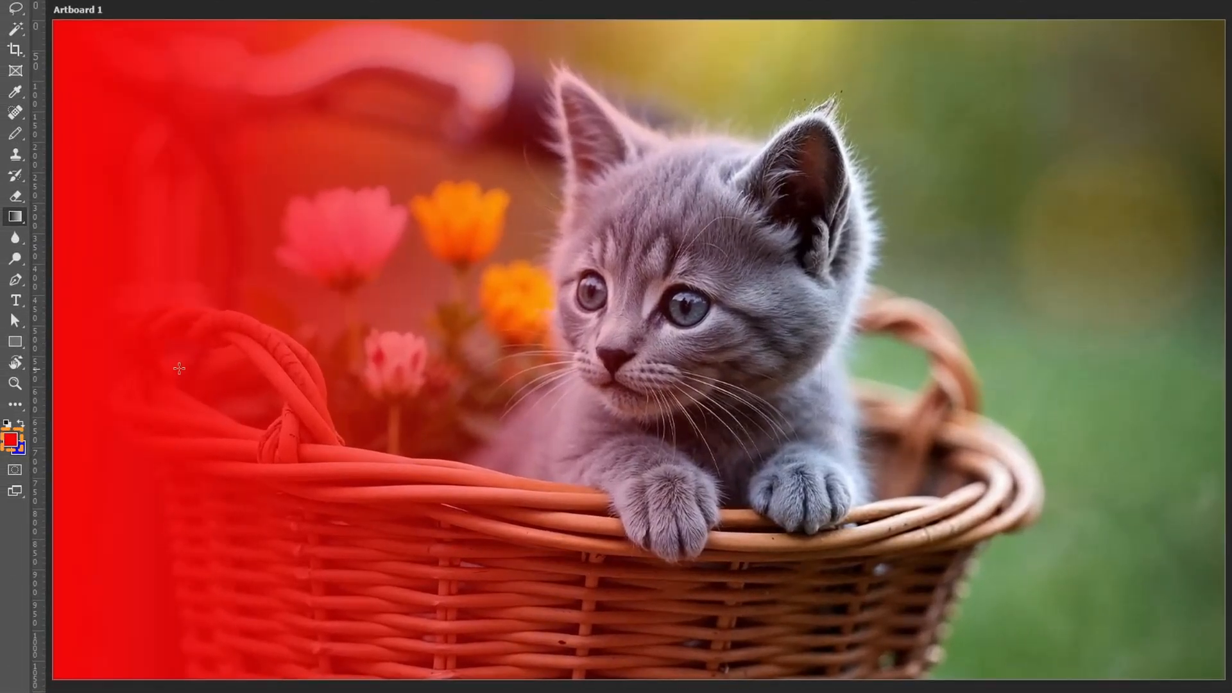
Set the foreground colour to blue 080df4 and apply the blue-to-transparent gradient on Layer 3 from the artboard's right edge towards the kitten.
click(11, 440)
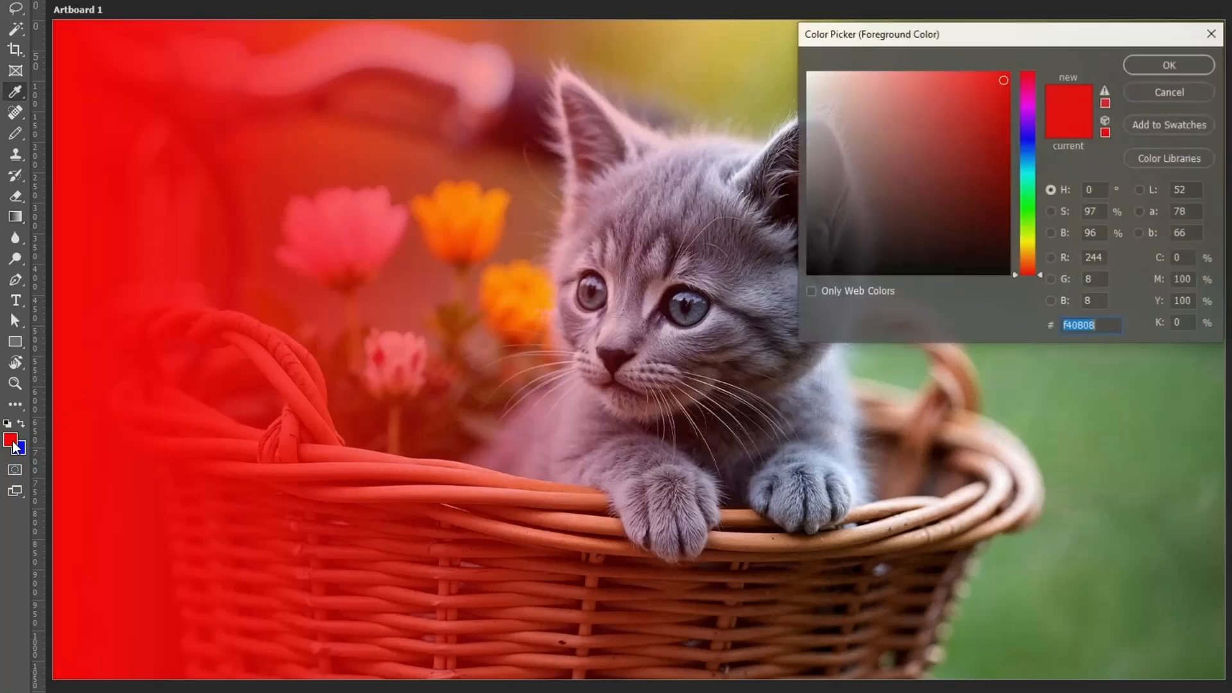
drag(1039, 272, 1034, 140)
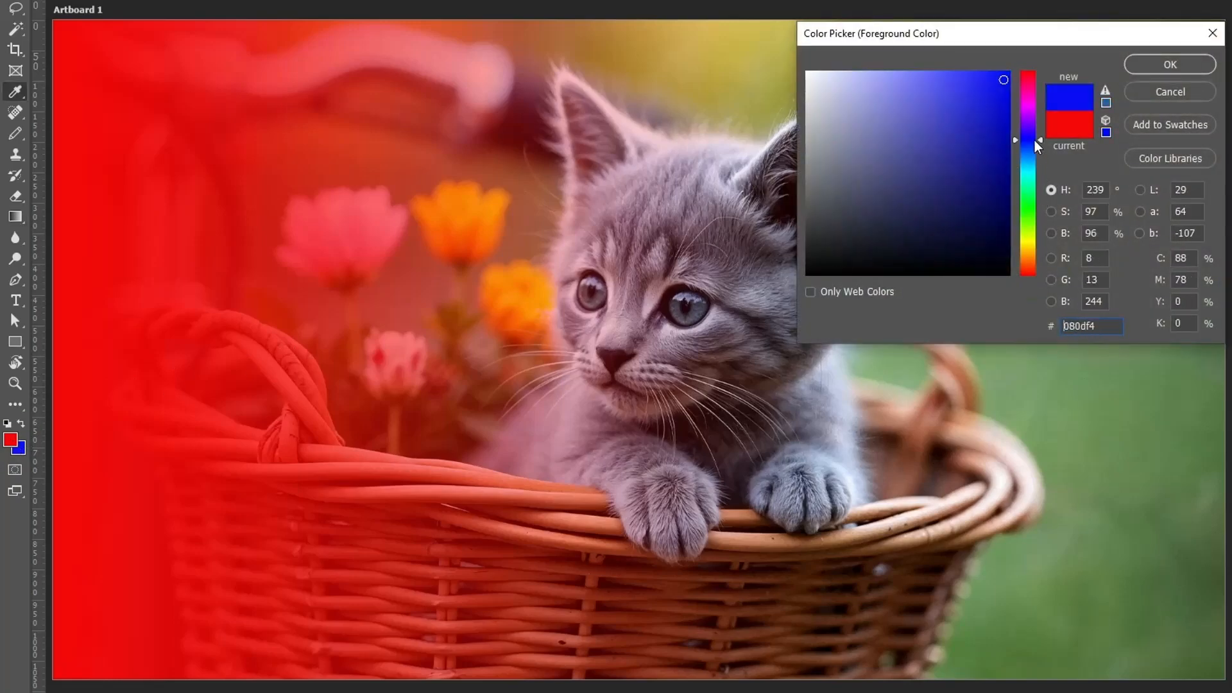
click(1170, 66)
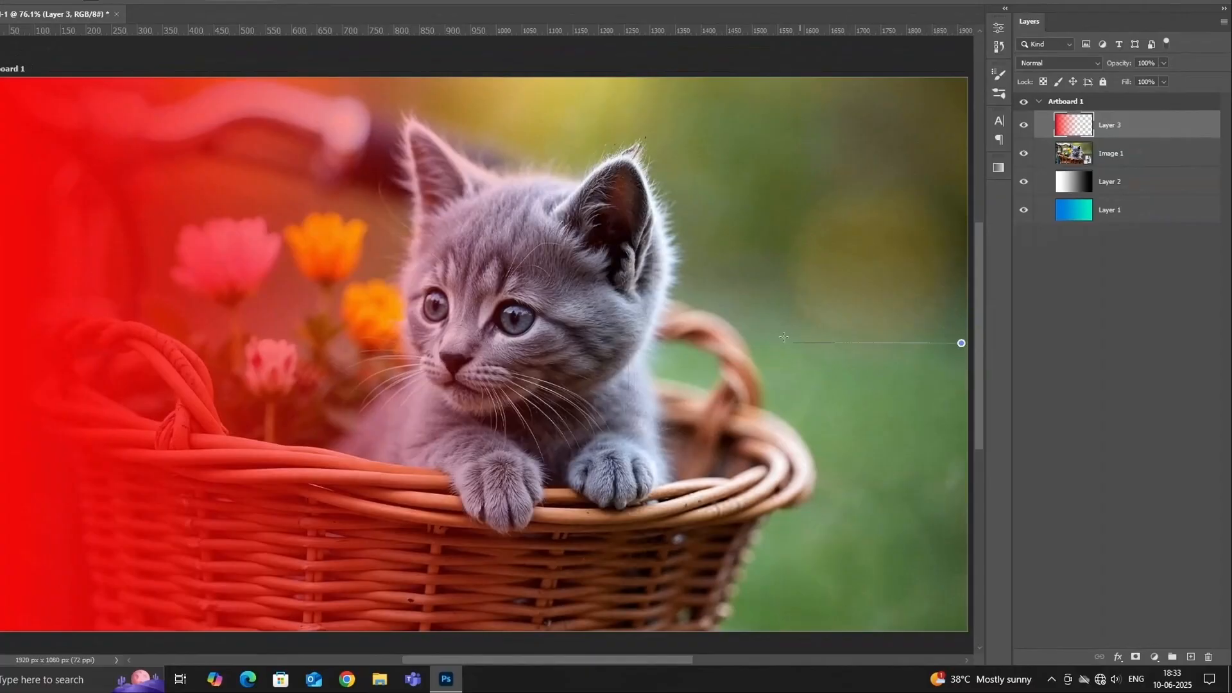
drag(783, 337, 504, 330)
drag(394, 328, 394, 328)
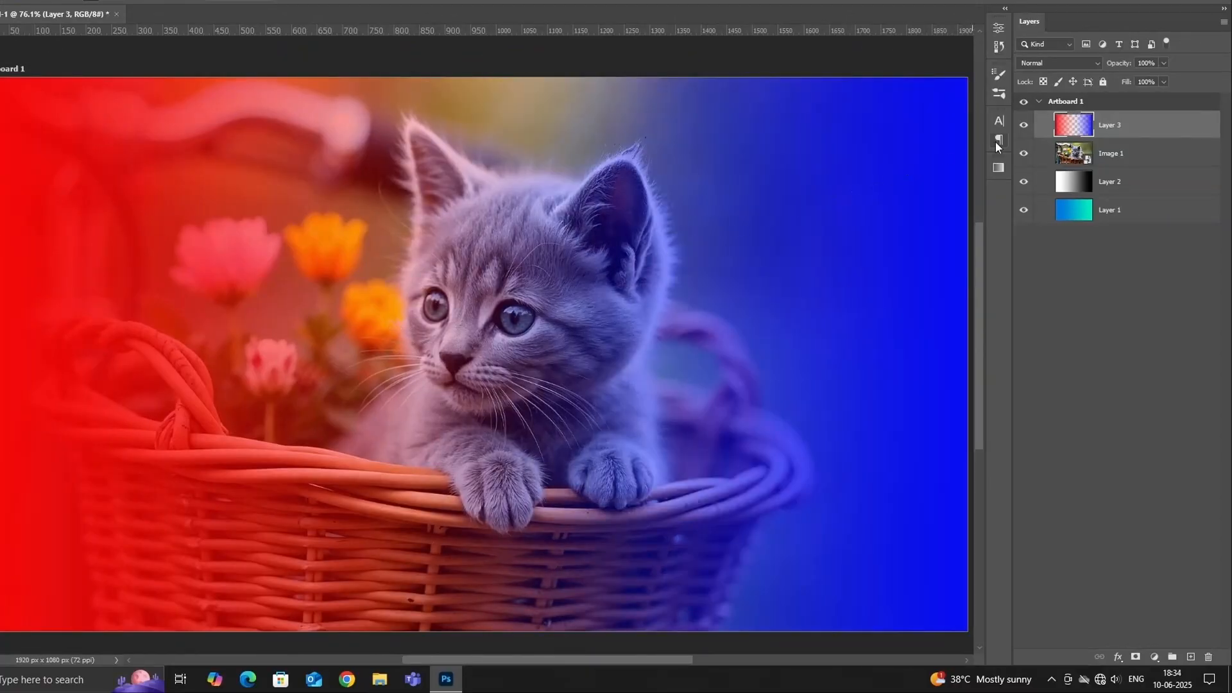
Set Layer 3's blending mode to Overlay.
click(1096, 63)
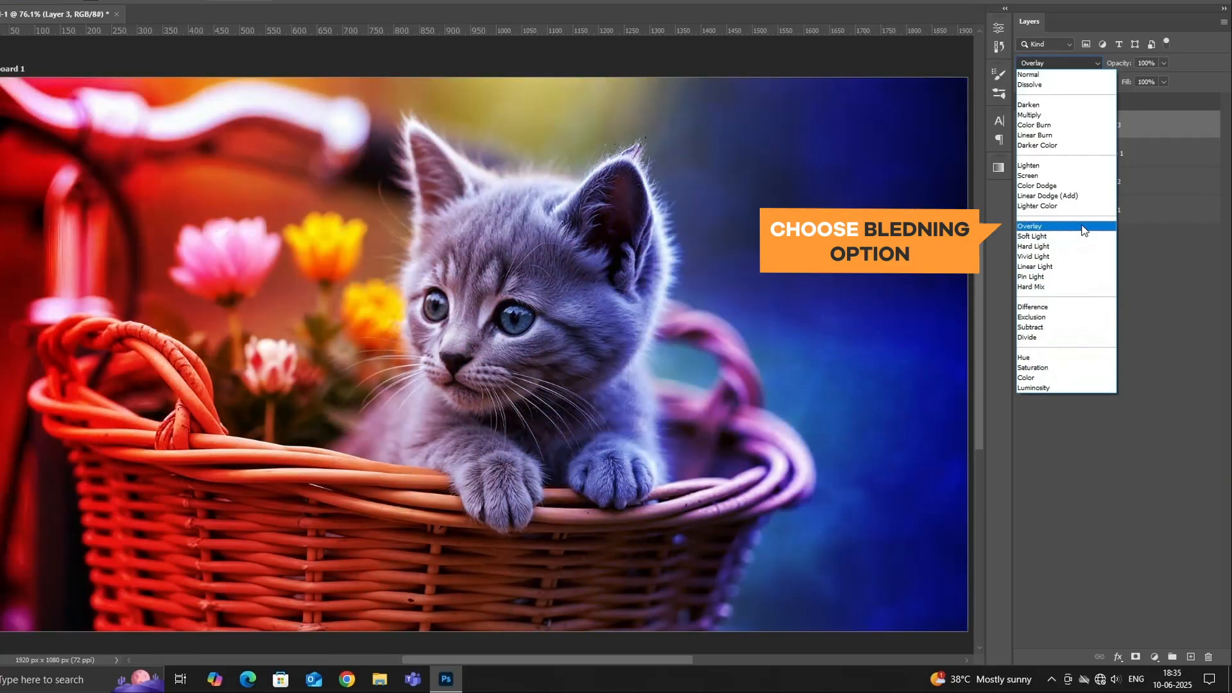
click(1084, 226)
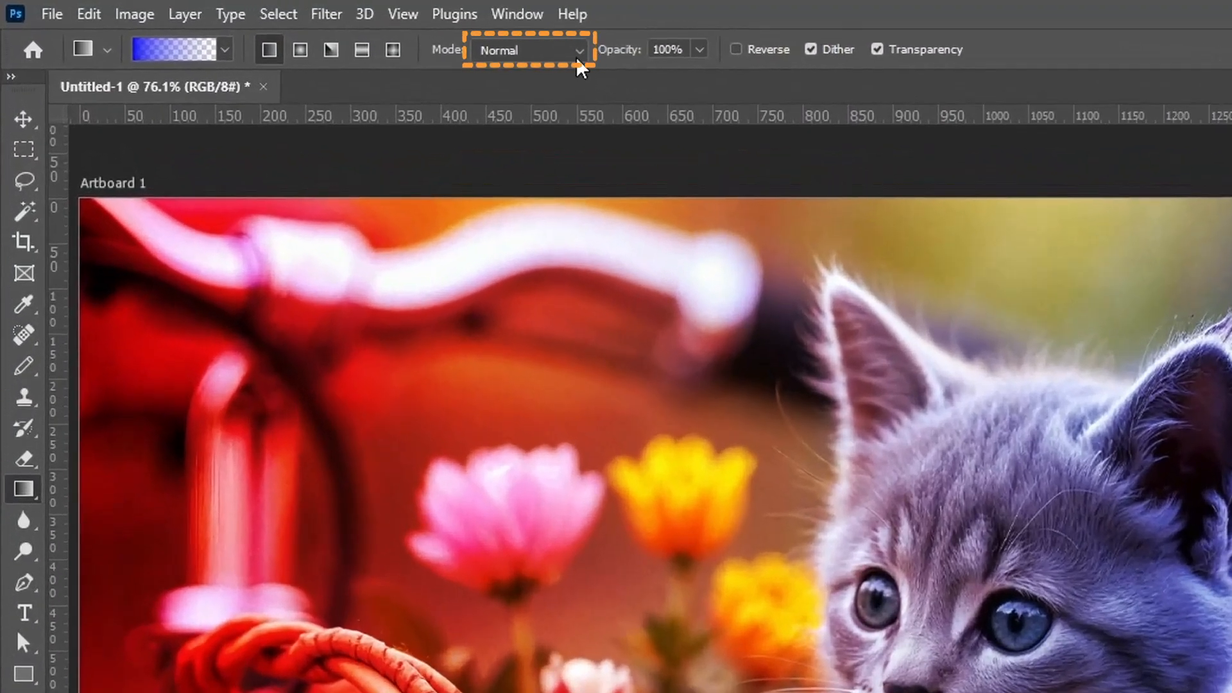
click(578, 57)
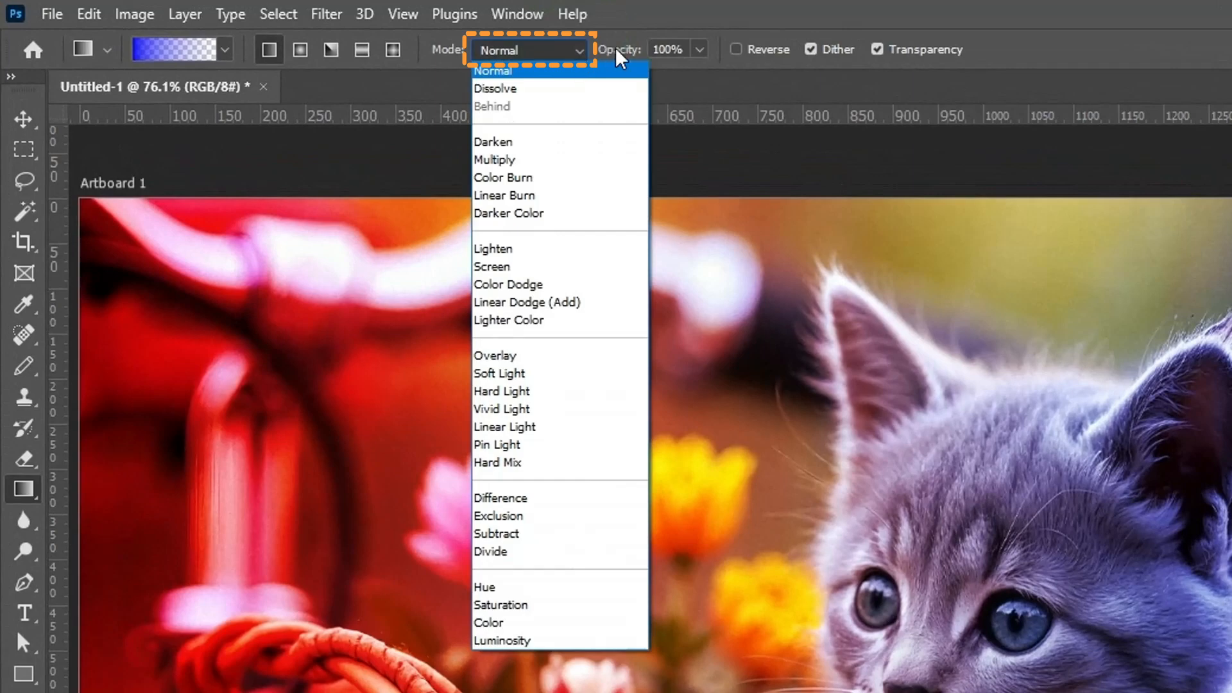
click(703, 50)
click(703, 50)
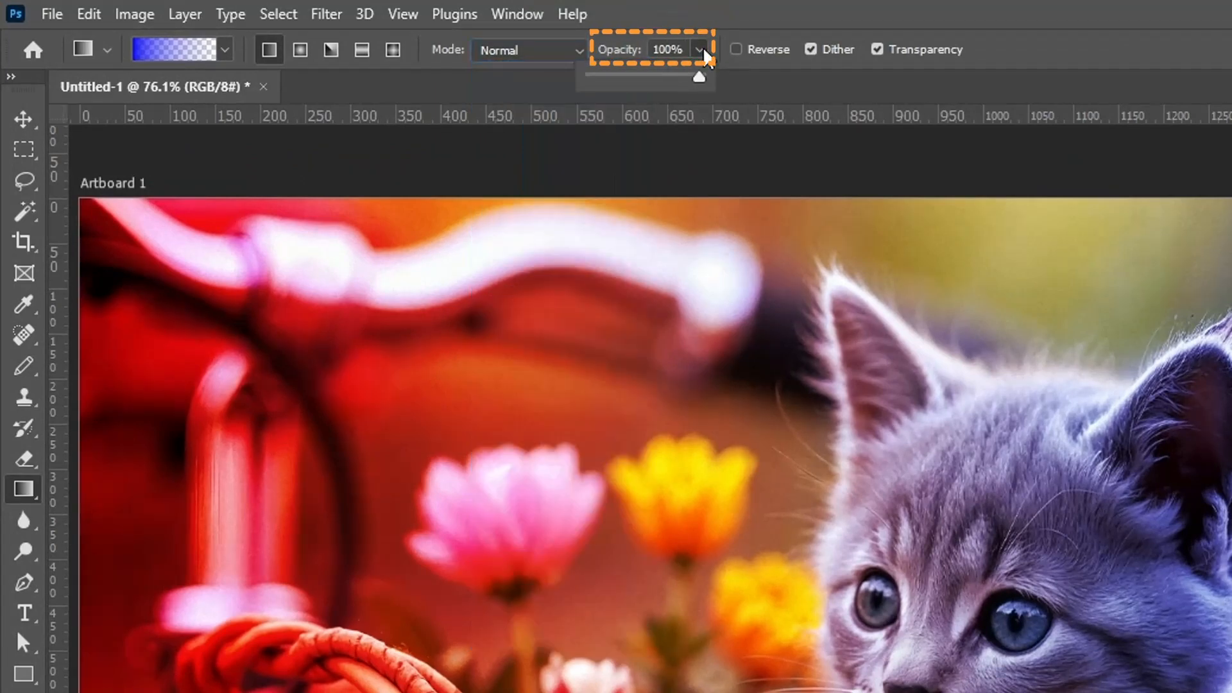
click(703, 50)
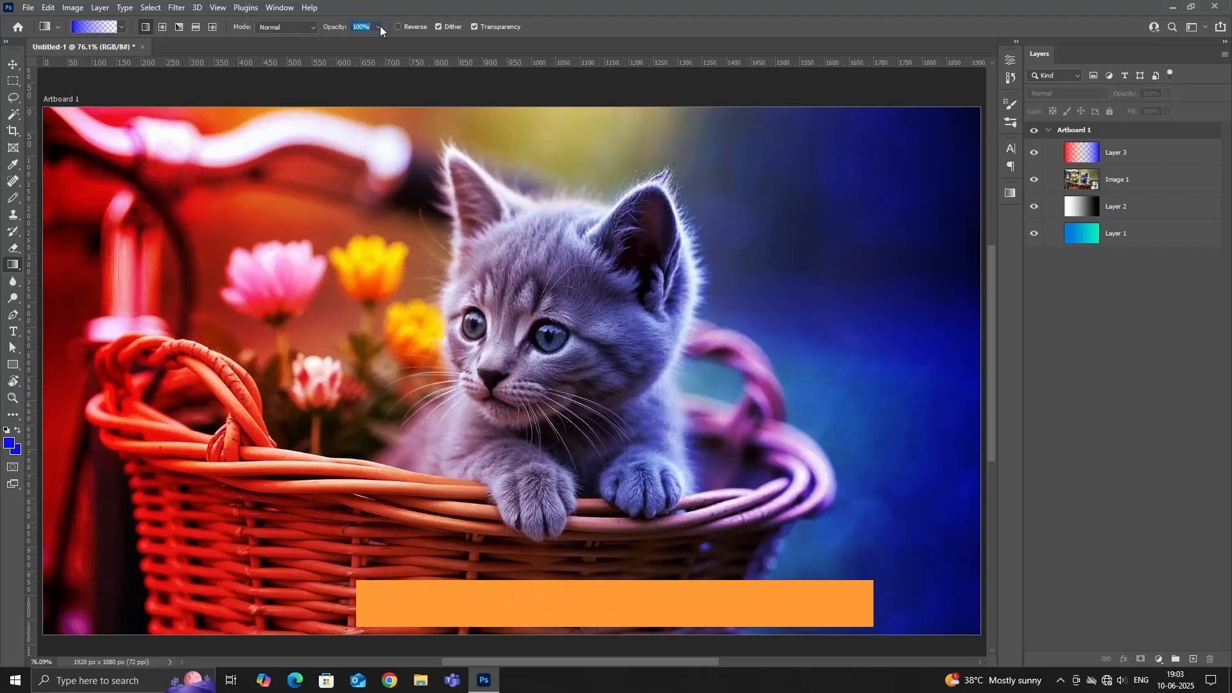
Create a new layer named Layer 4 with default settings and choose the second Purples preset, the cyan-to-magenta gradient.
key(ctrl+shift+n)
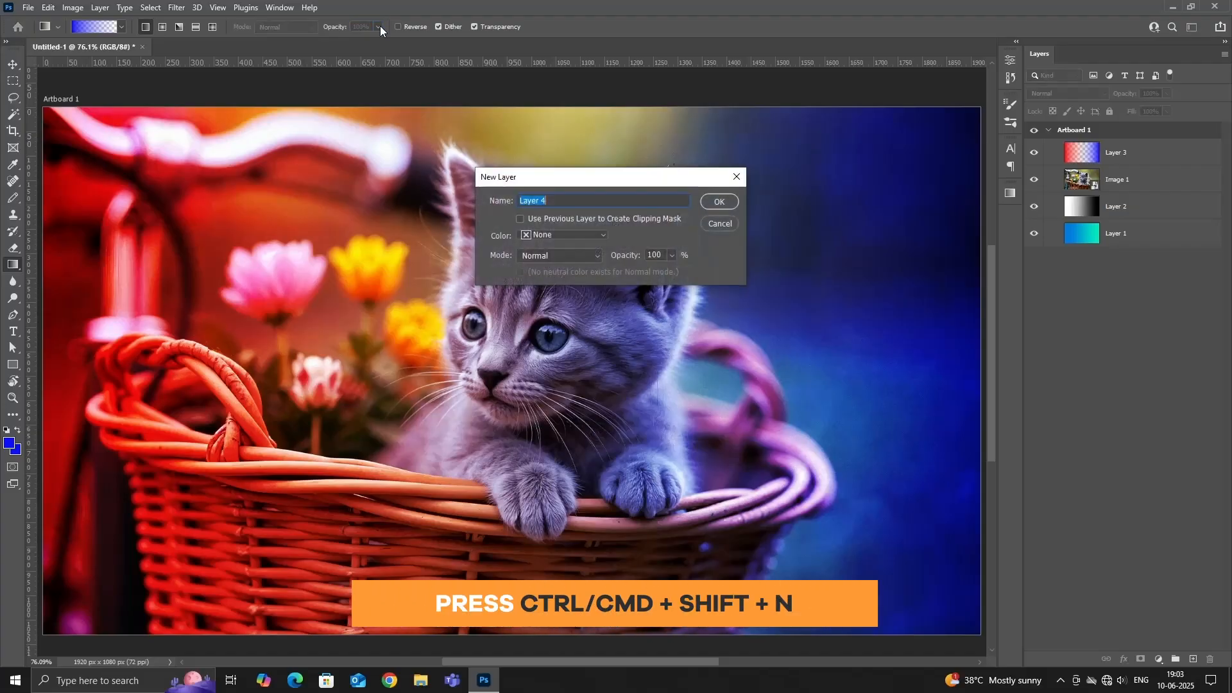
click(733, 201)
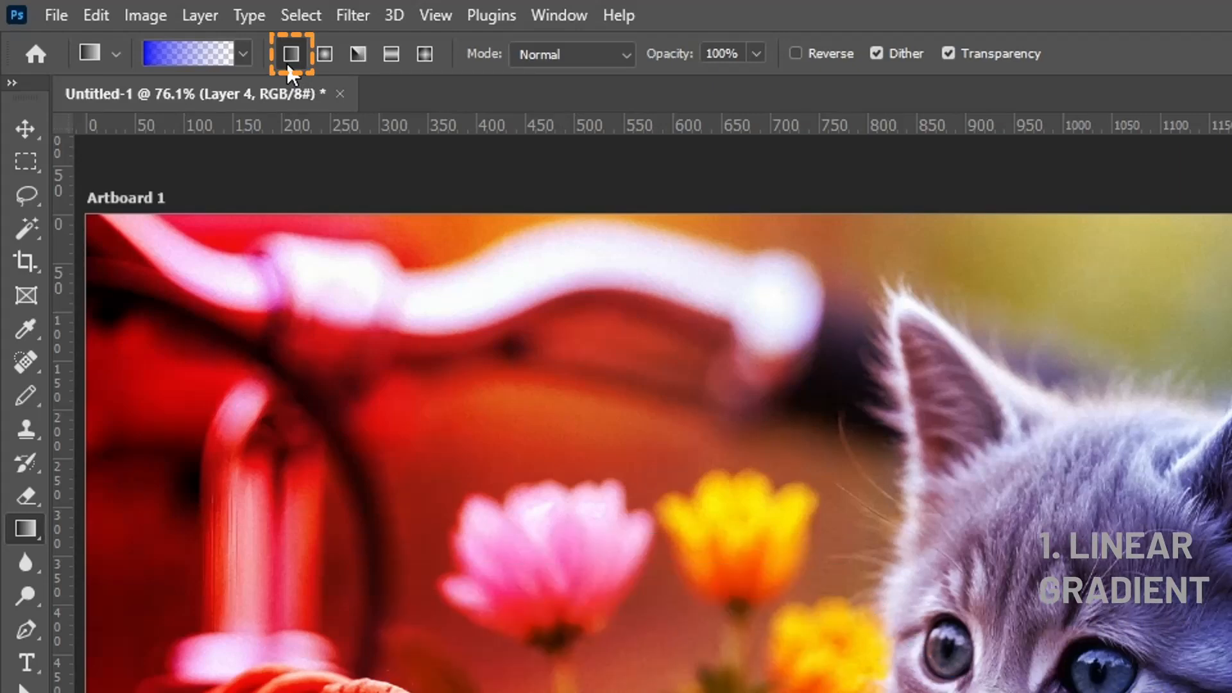
click(244, 54)
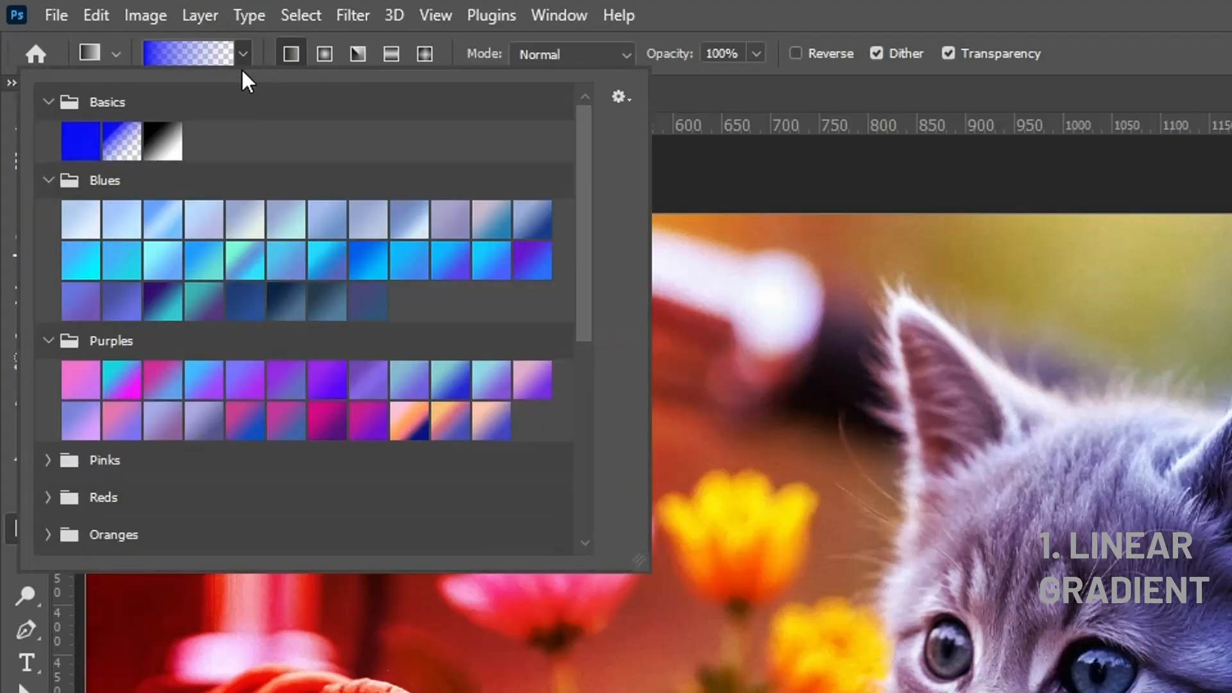
click(120, 380)
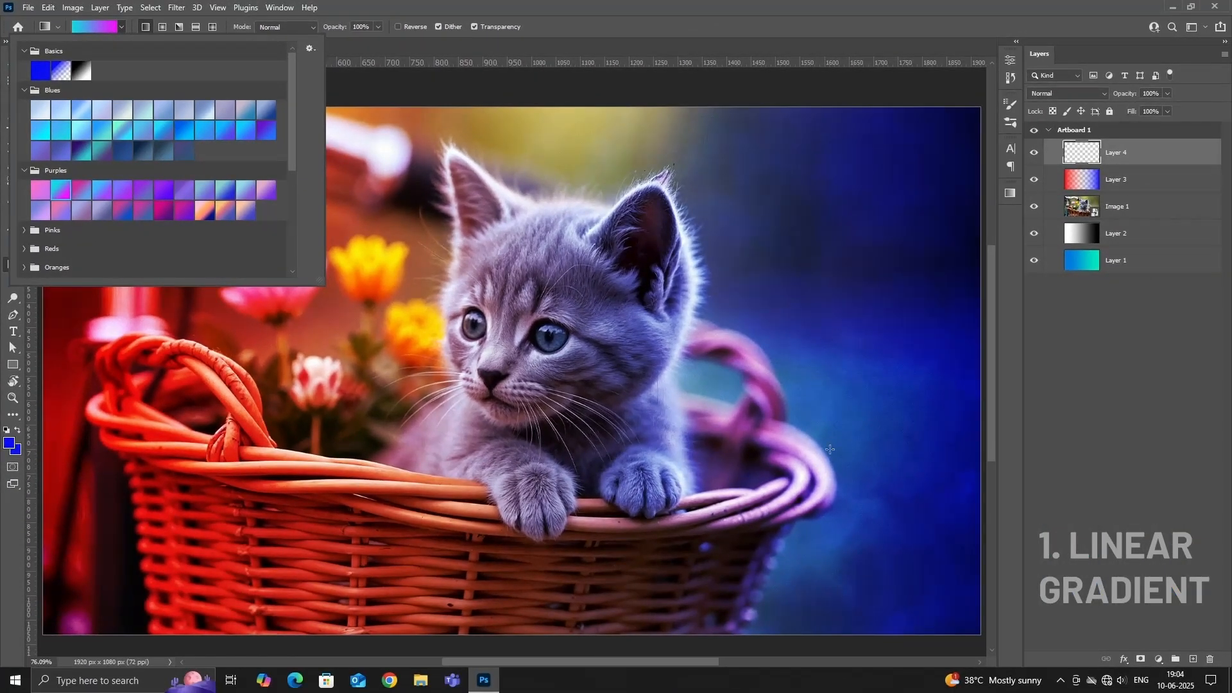
Fill Layer 4 with the linear gradient diagonally from lower right to upper left, and redraw it over a short diagonal starting left of centre.
click(841, 455)
drag(846, 462, 146, 235)
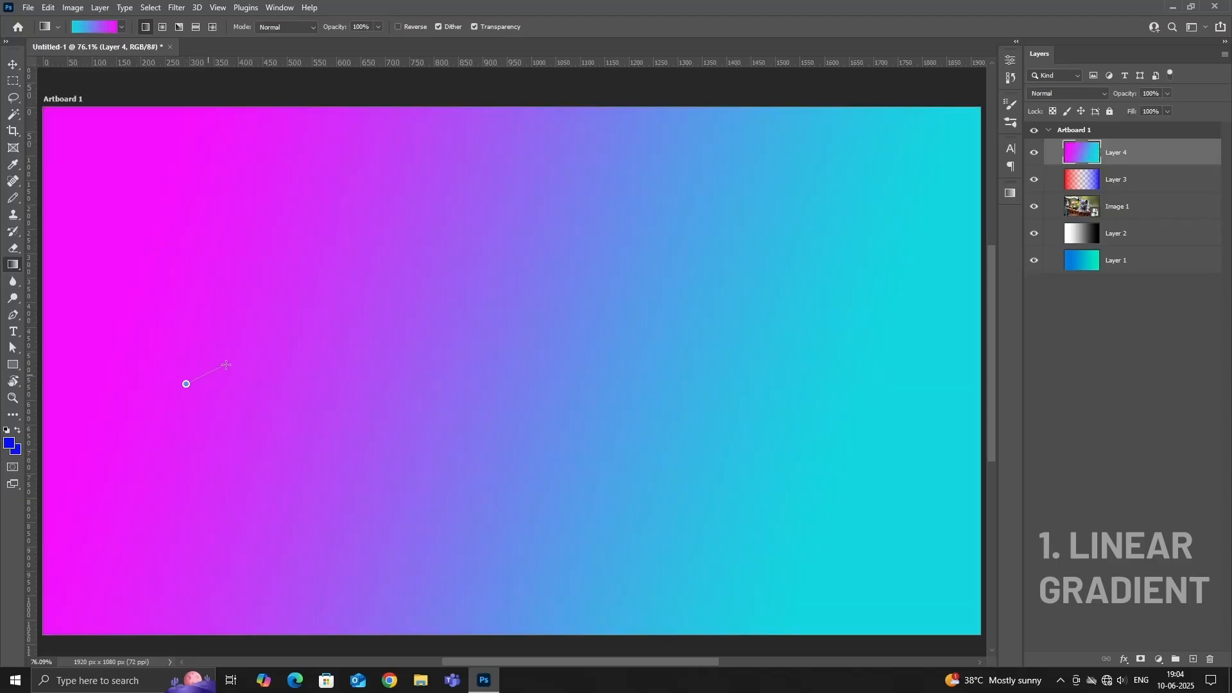
drag(276, 338, 333, 316)
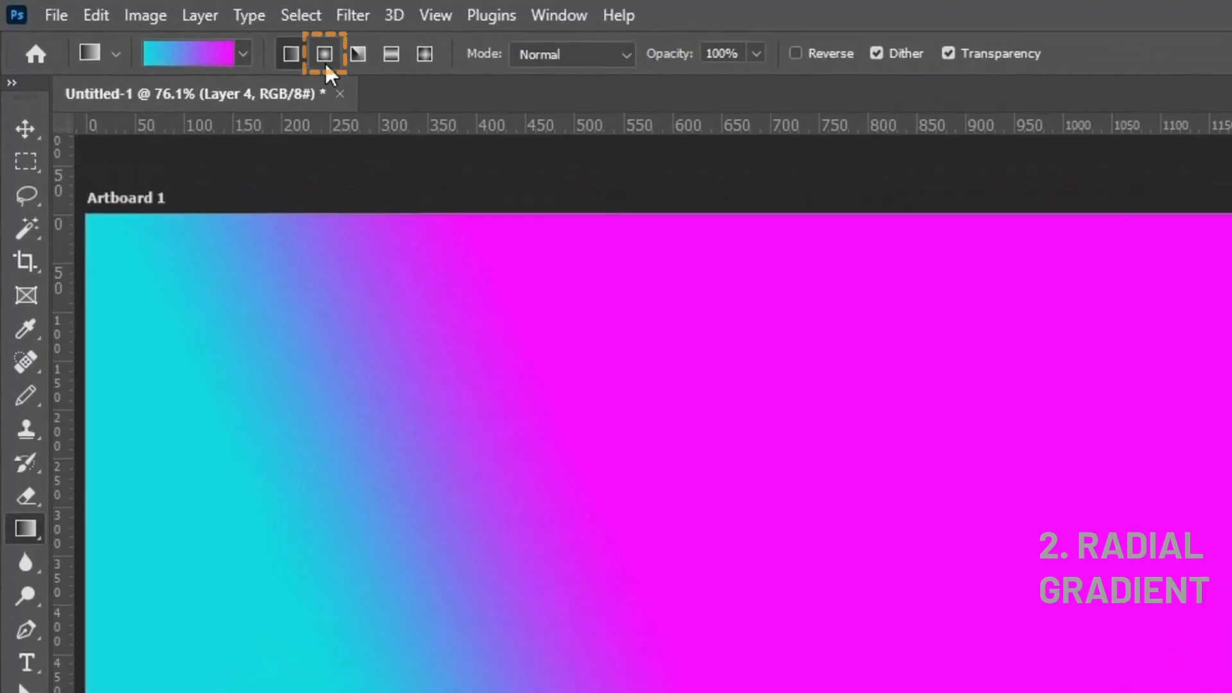
Switch the gradient style to Radial and fill Layer 4 with a cyan-to-magenta radial gradient drawn upward from near the artboard's centre.
click(323, 54)
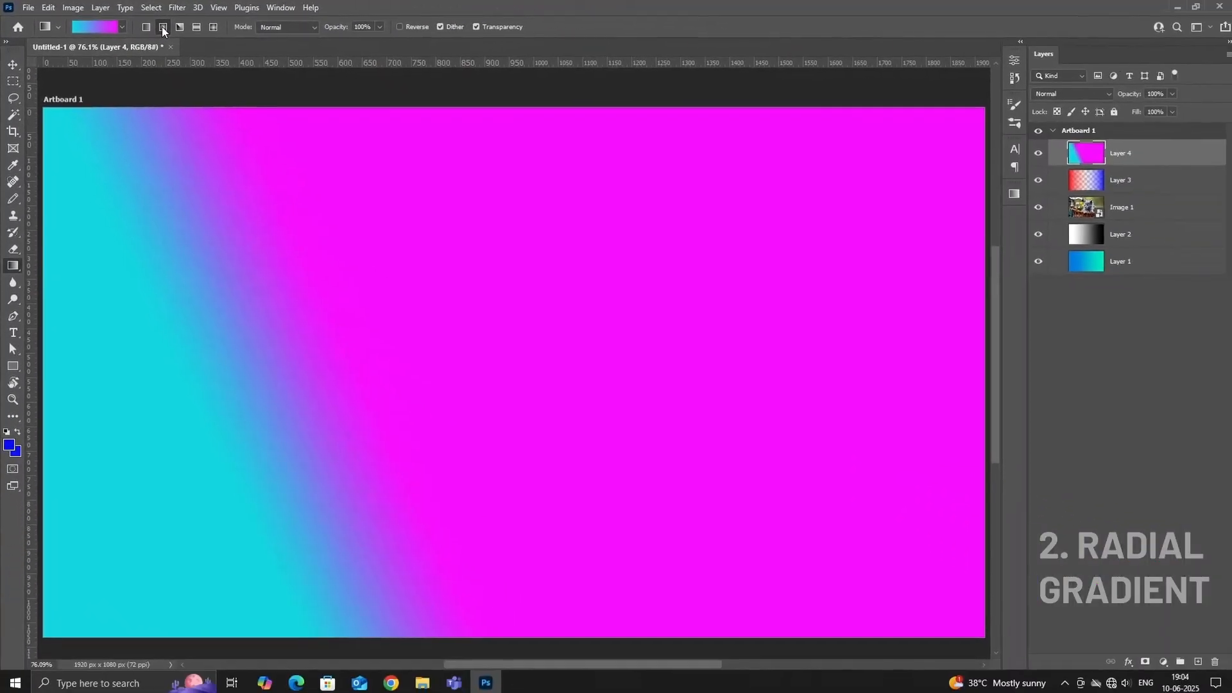
drag(465, 406, 465, 396)
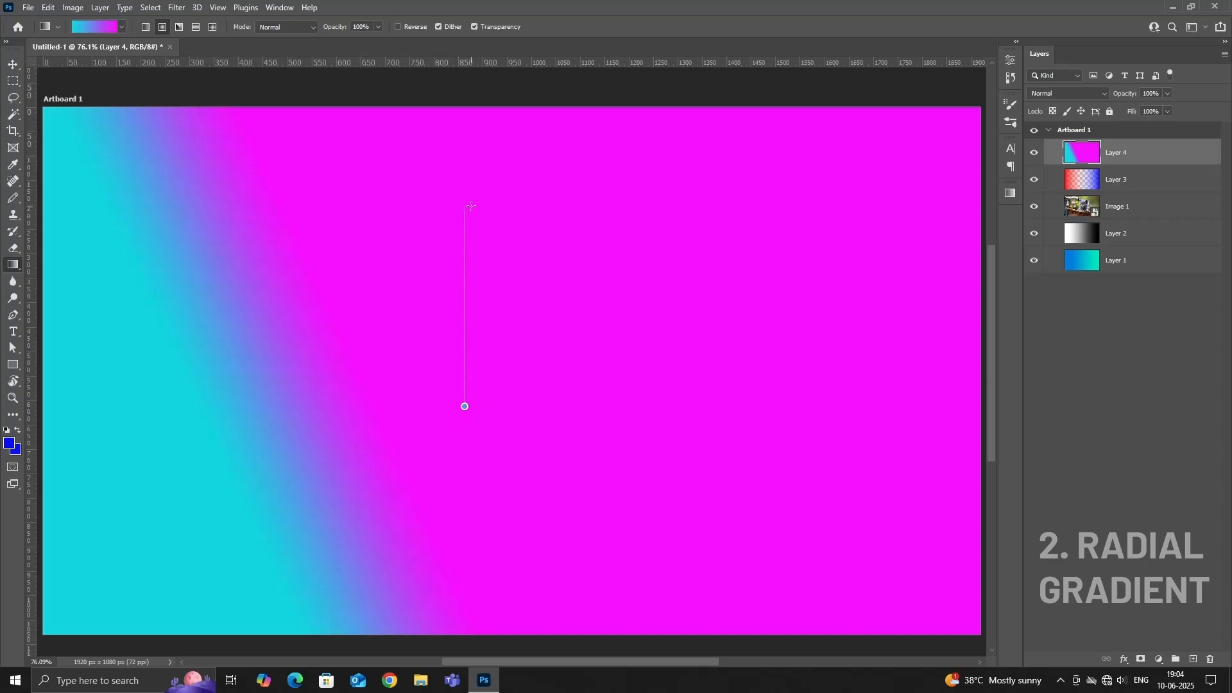
drag(471, 206, 471, 205)
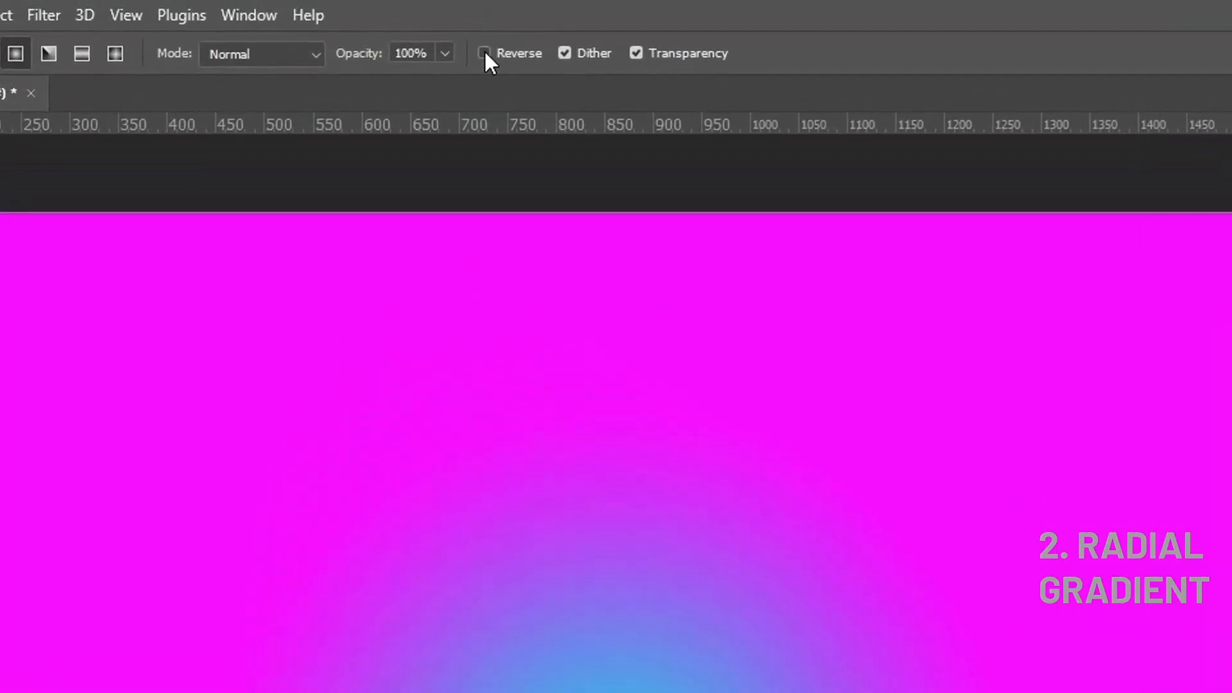
Enable Reverse and redraw the radial gradient on Layer 4 from near the artboard's centre upward, magenta inside and cyan outside.
click(487, 51)
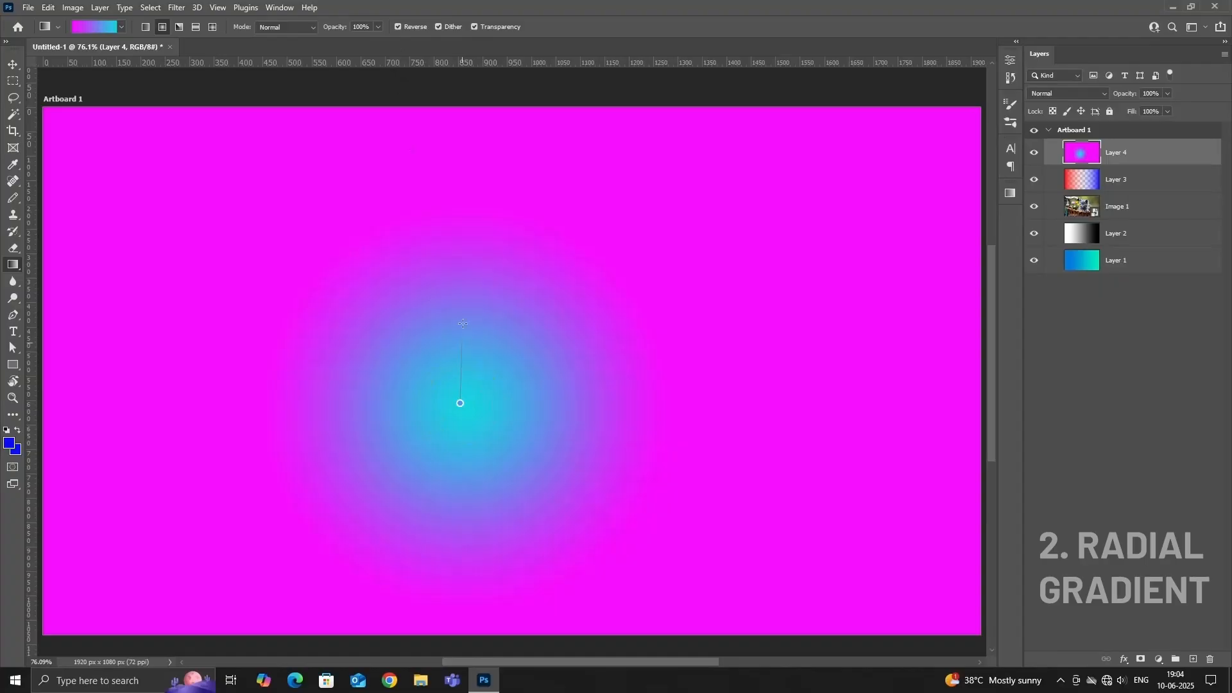
drag(464, 233, 464, 230)
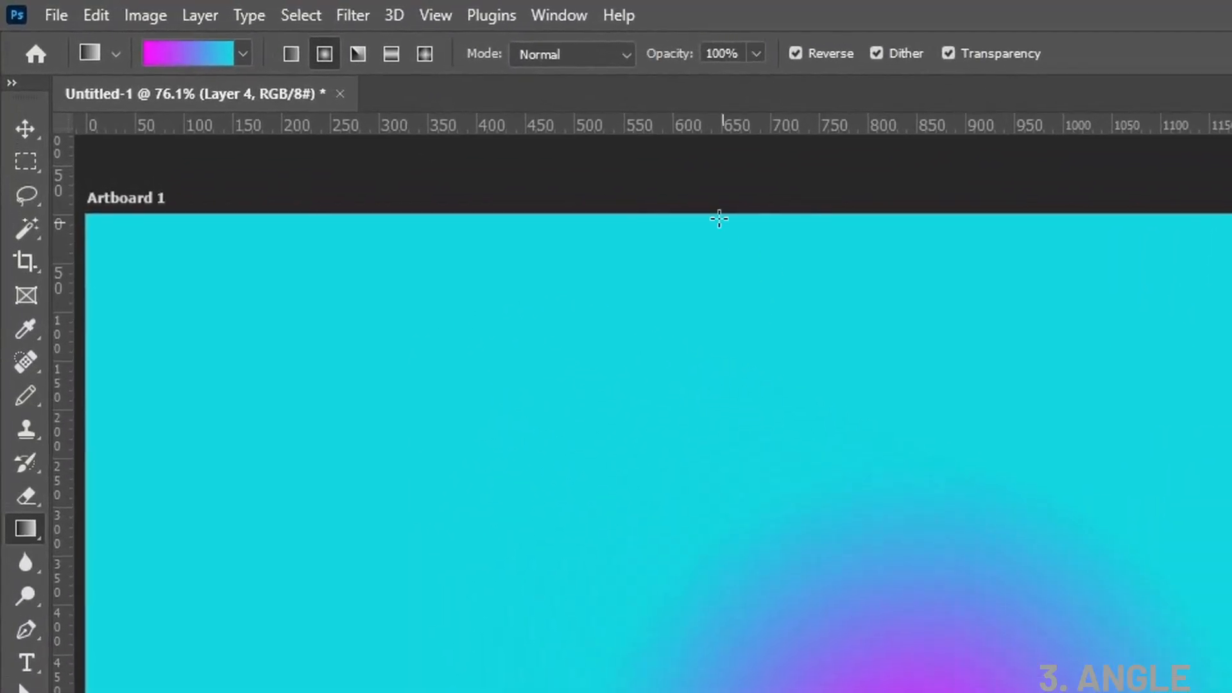
Switch the gradient style to Angle and fill Layer 4 from near the artboard's centre to upper left, and redraw it leftward from just above centre.
click(360, 53)
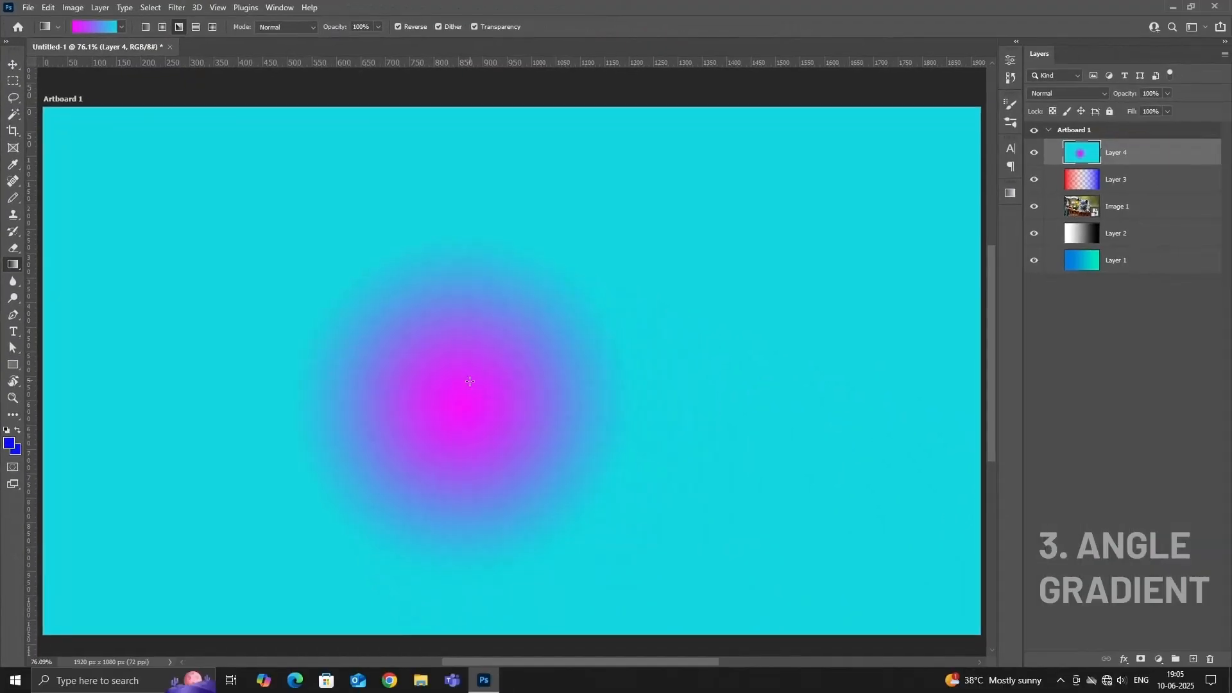
drag(408, 340, 179, 166)
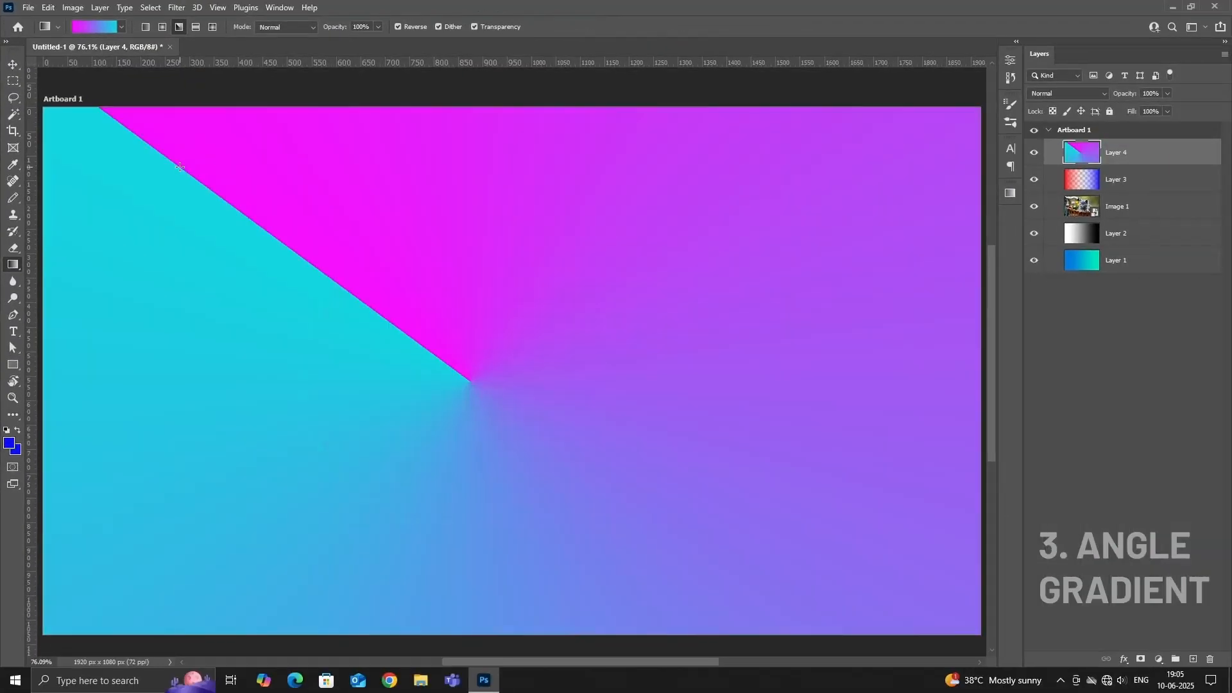
drag(546, 333, 269, 342)
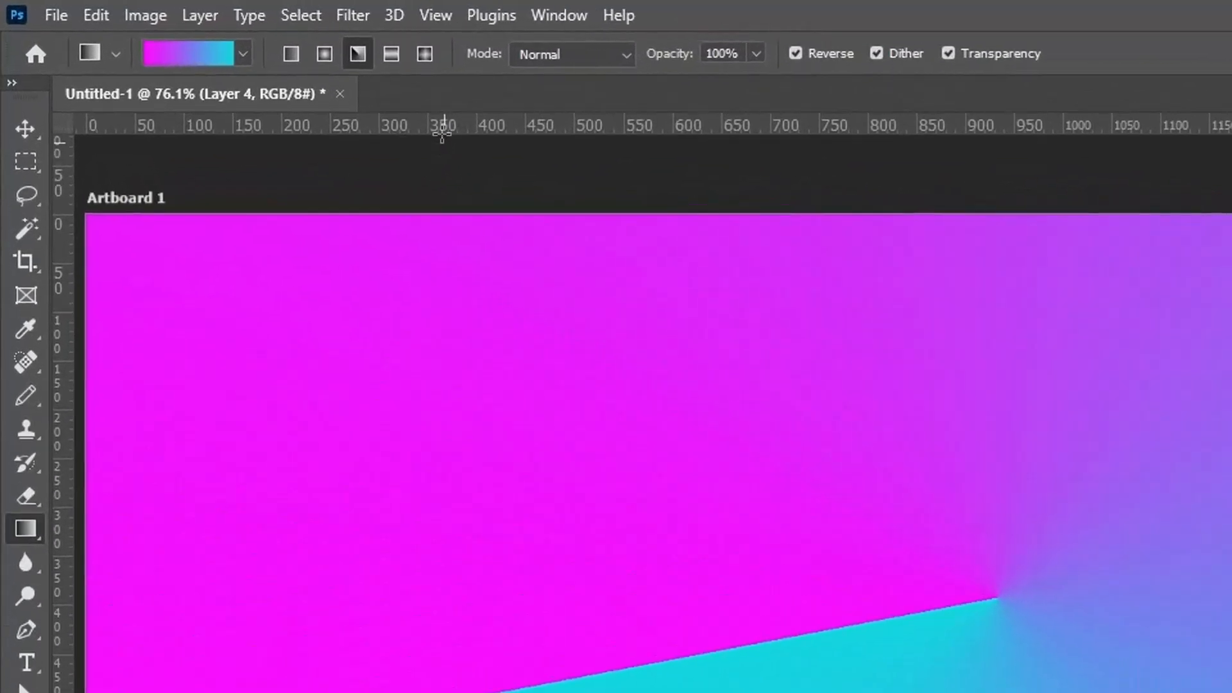
Switch the gradient style to Reflected and fill Layer 4 upward from near the artboard's lower edge, and redraw it horizontally from right to left.
click(324, 44)
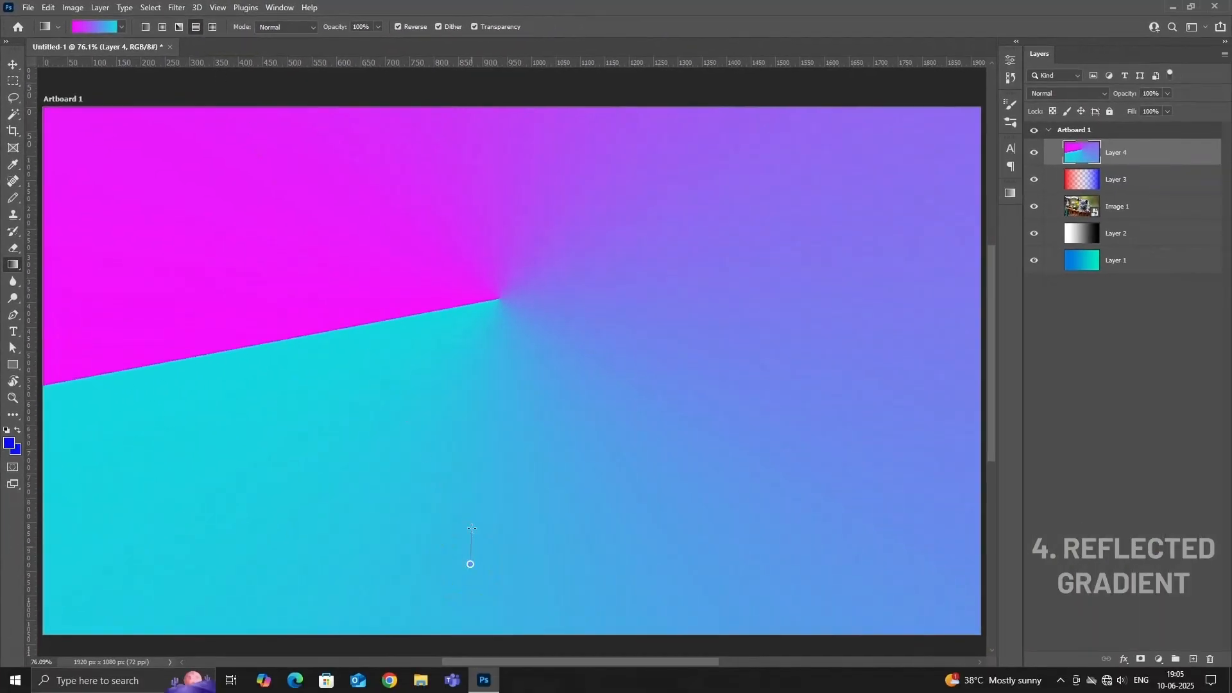
drag(482, 342, 486, 230)
drag(487, 168, 486, 169)
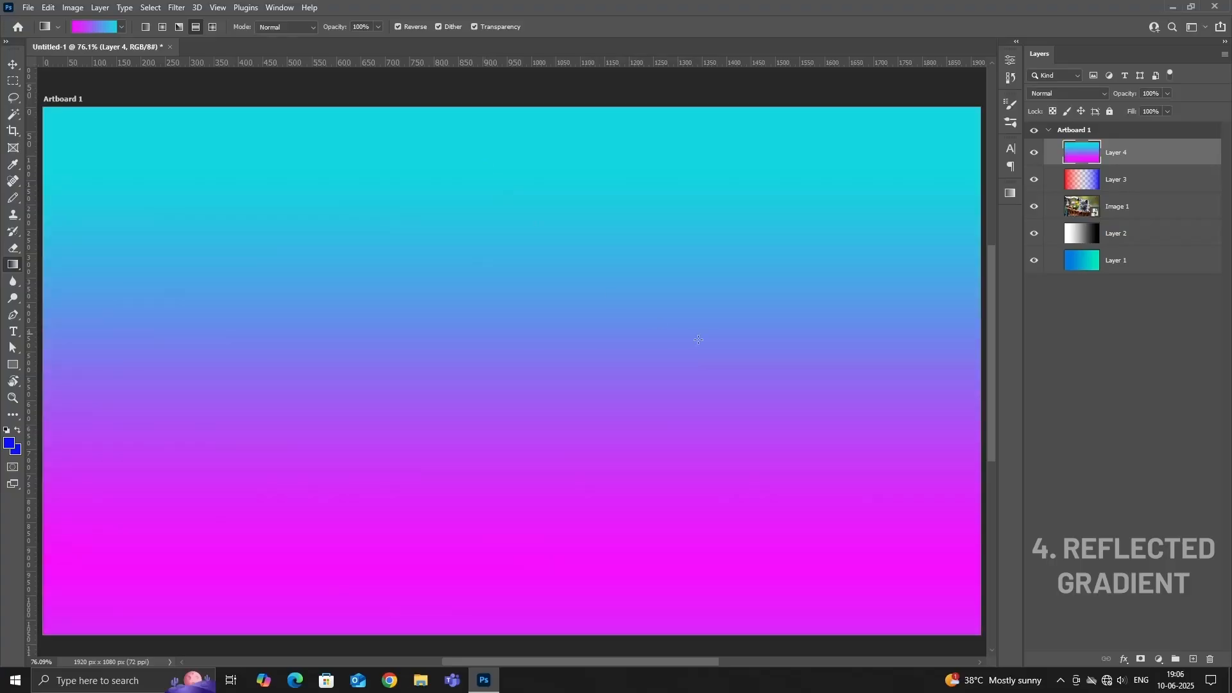
drag(921, 427, 834, 409)
drag(357, 343, 197, 366)
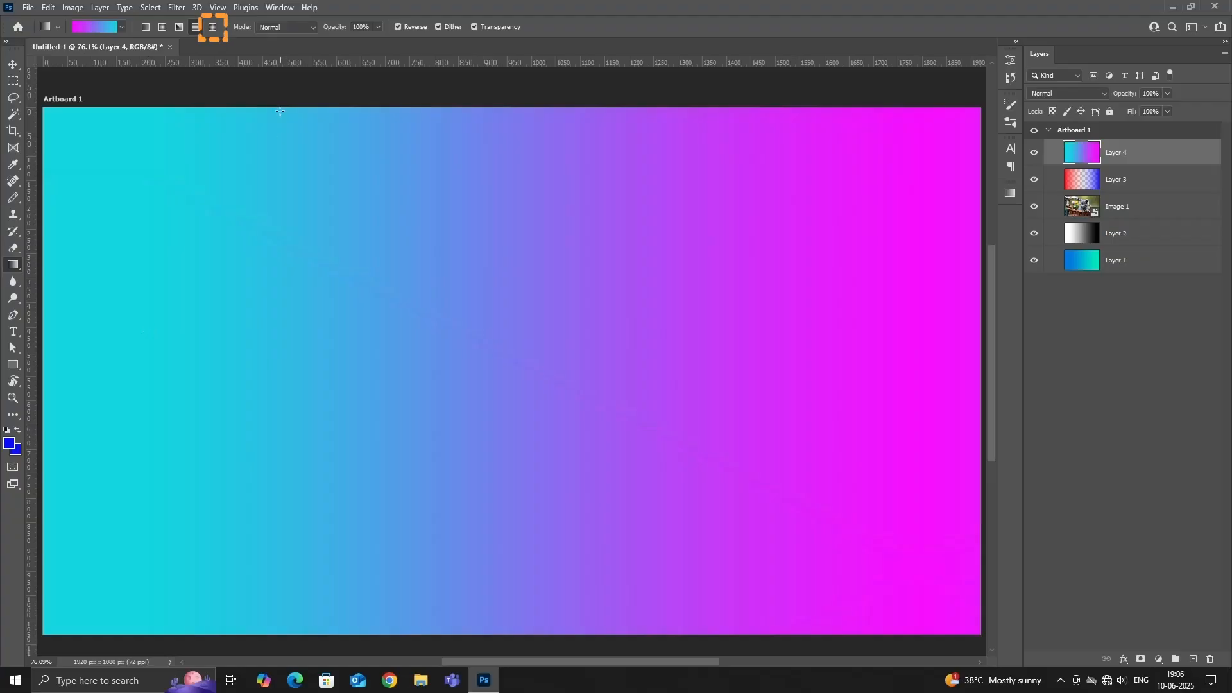
Switch the gradient style to Diamond and try two small diamonds on Layer 4, and redraw a larger one near the centre with Reverse disabled.
click(214, 27)
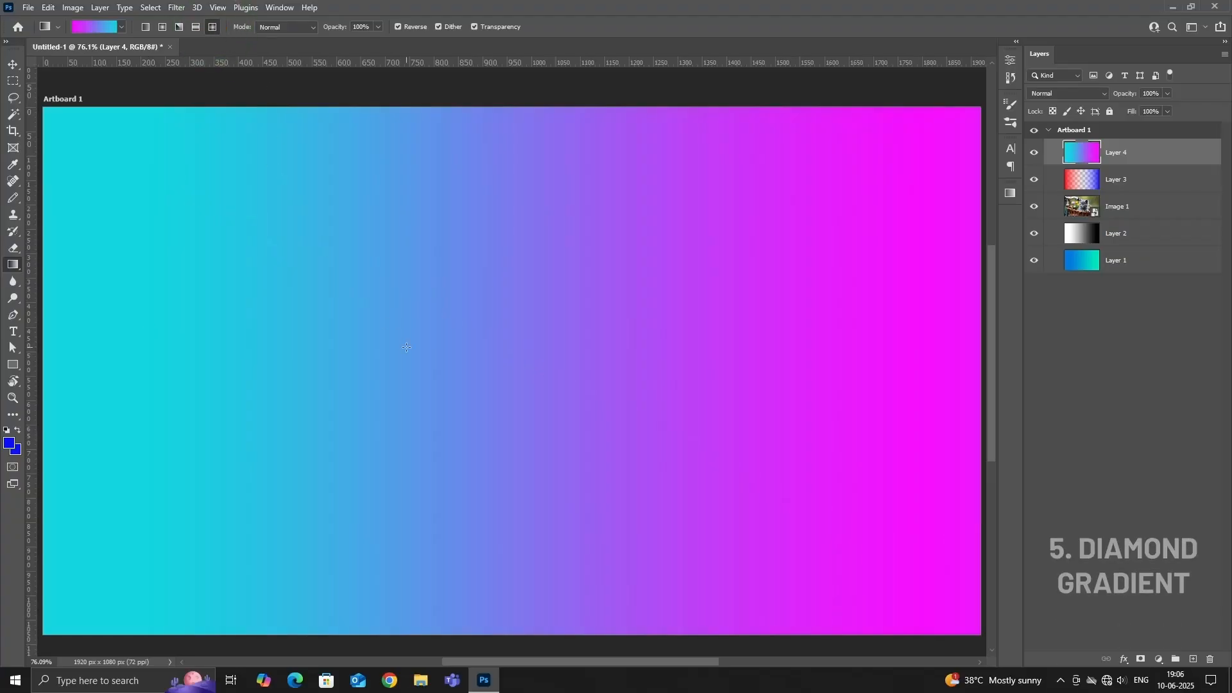
drag(385, 329, 275, 262)
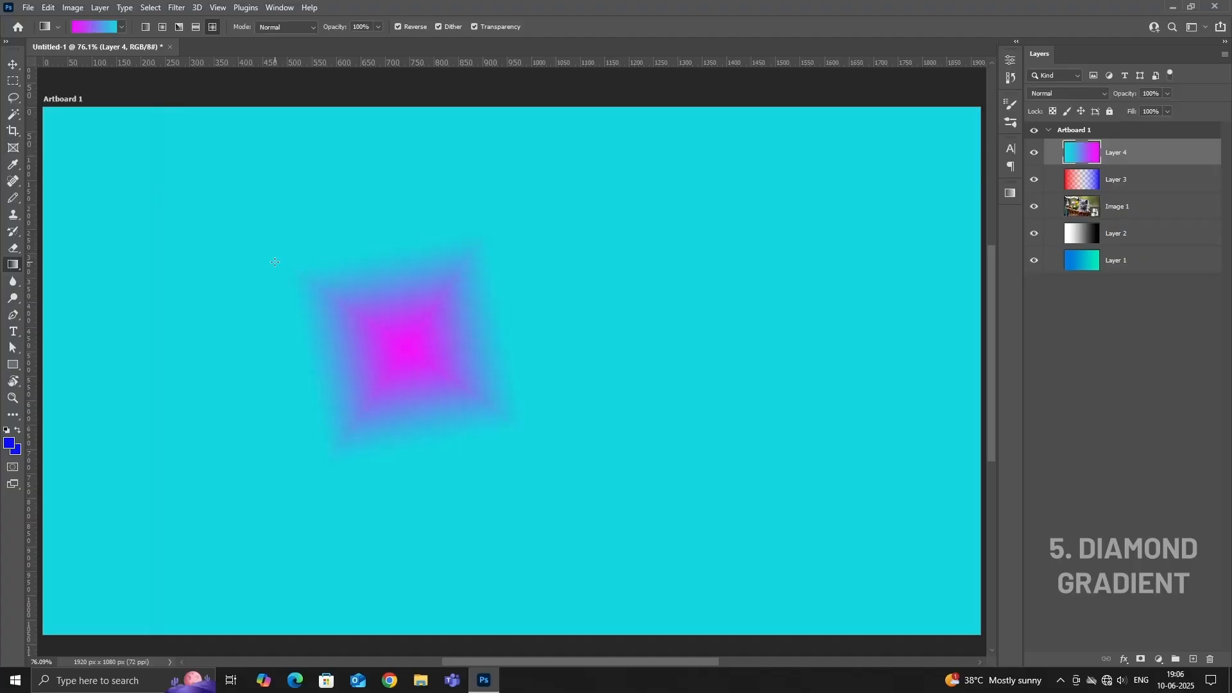
drag(600, 376, 565, 422)
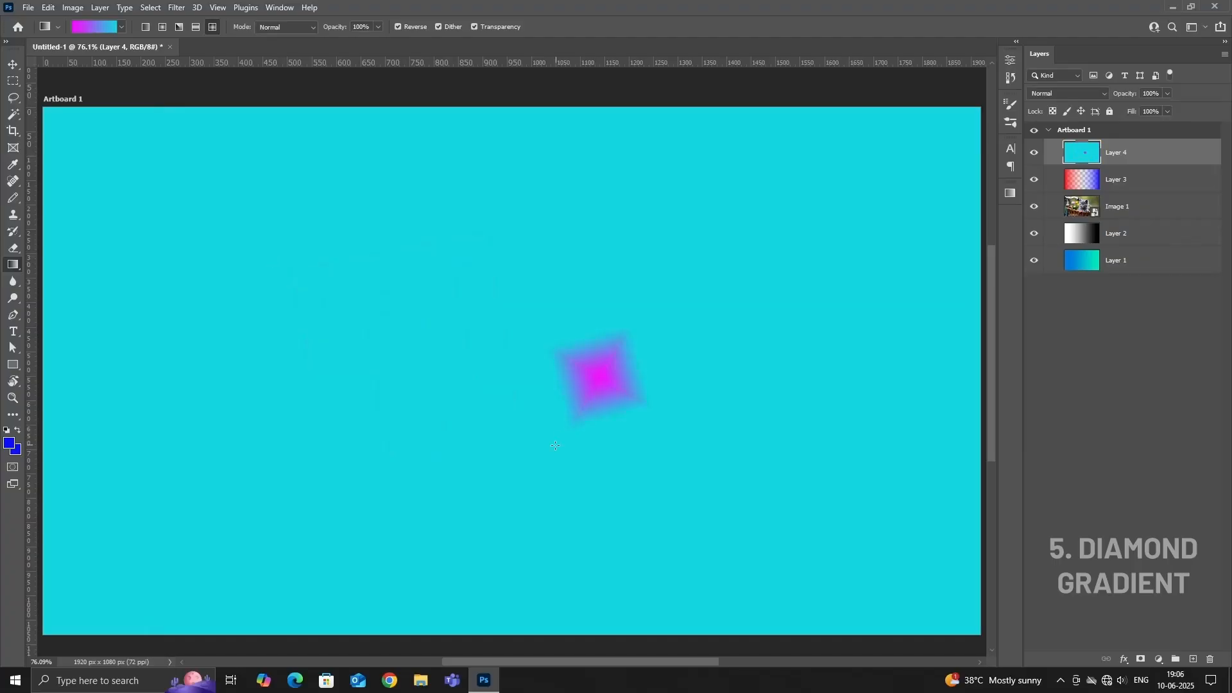
click(398, 27)
drag(218, 176, 354, 343)
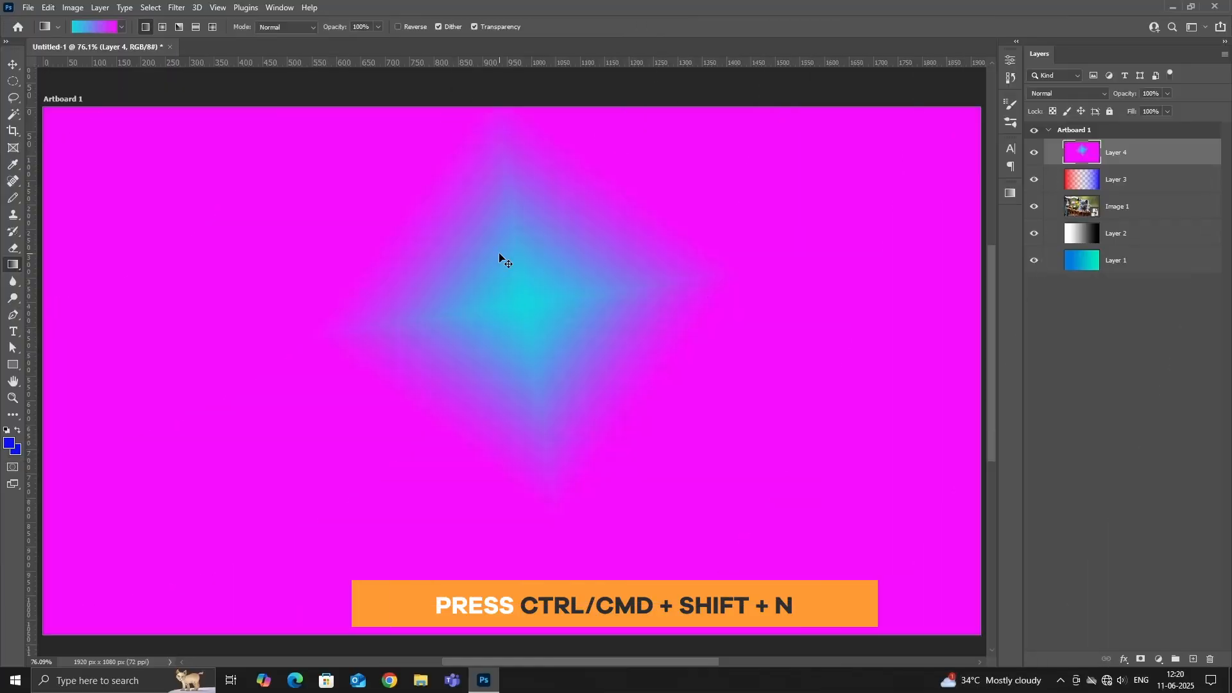
Create a new layer named Layer 5 with default settings and hide all the layers beneath it.
key(ctrl+shift+n)
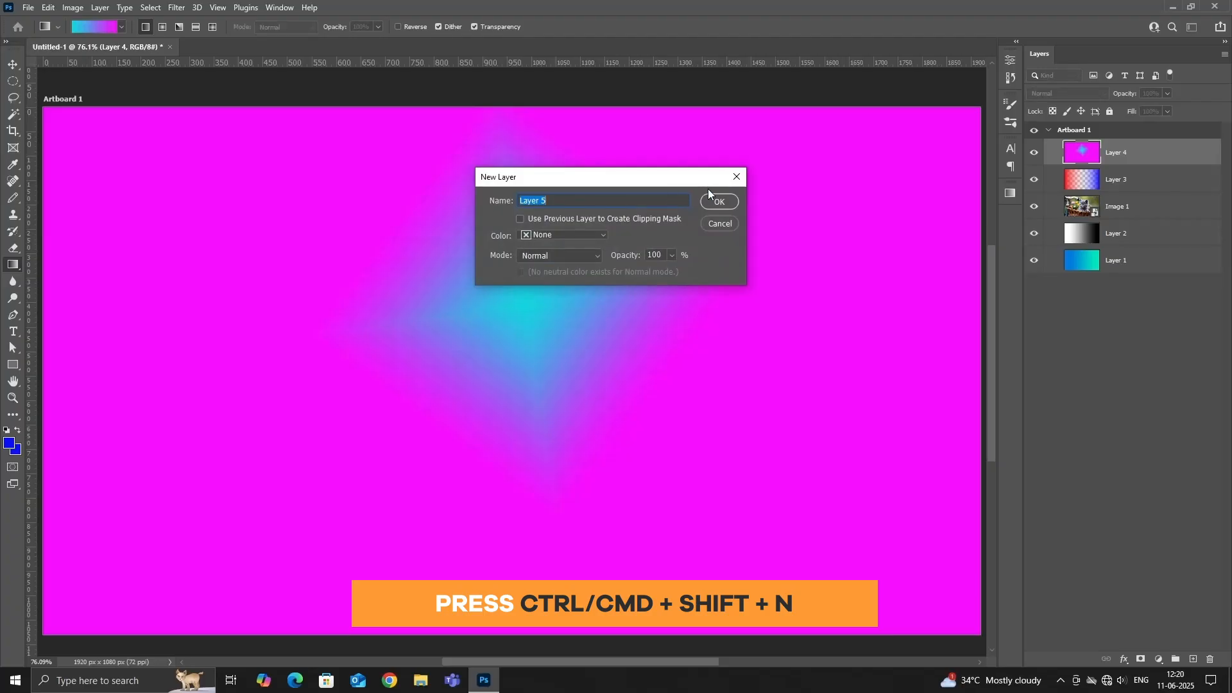
click(719, 201)
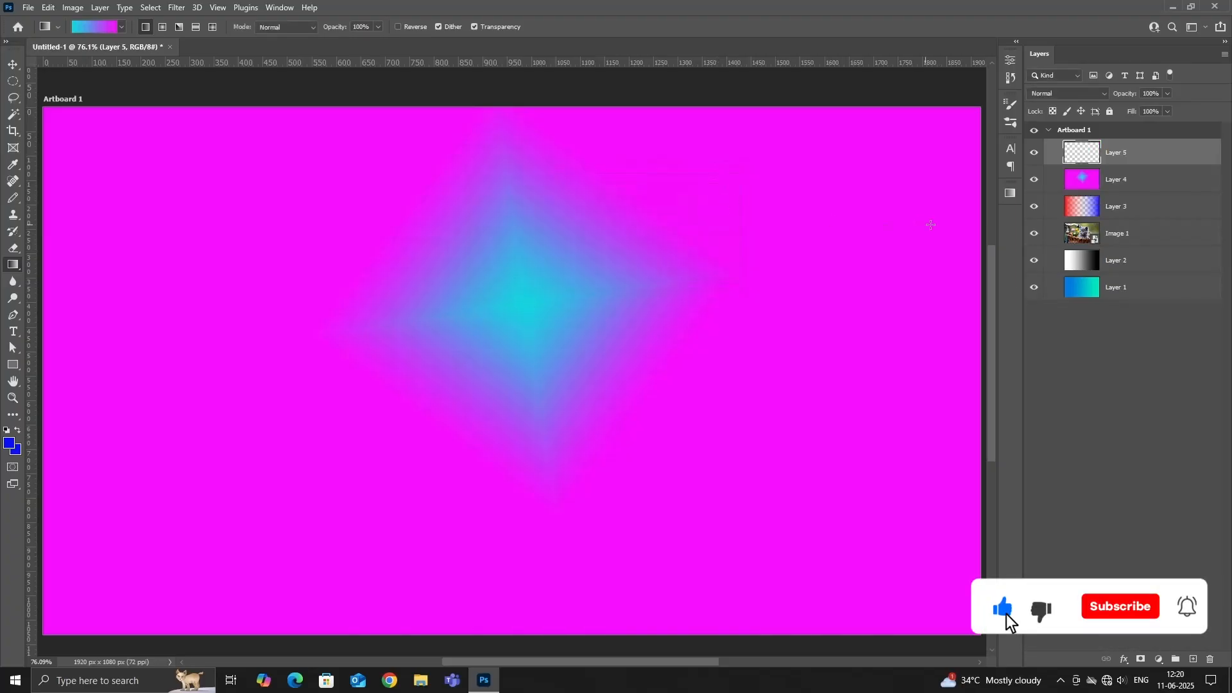
drag(1034, 179, 1031, 289)
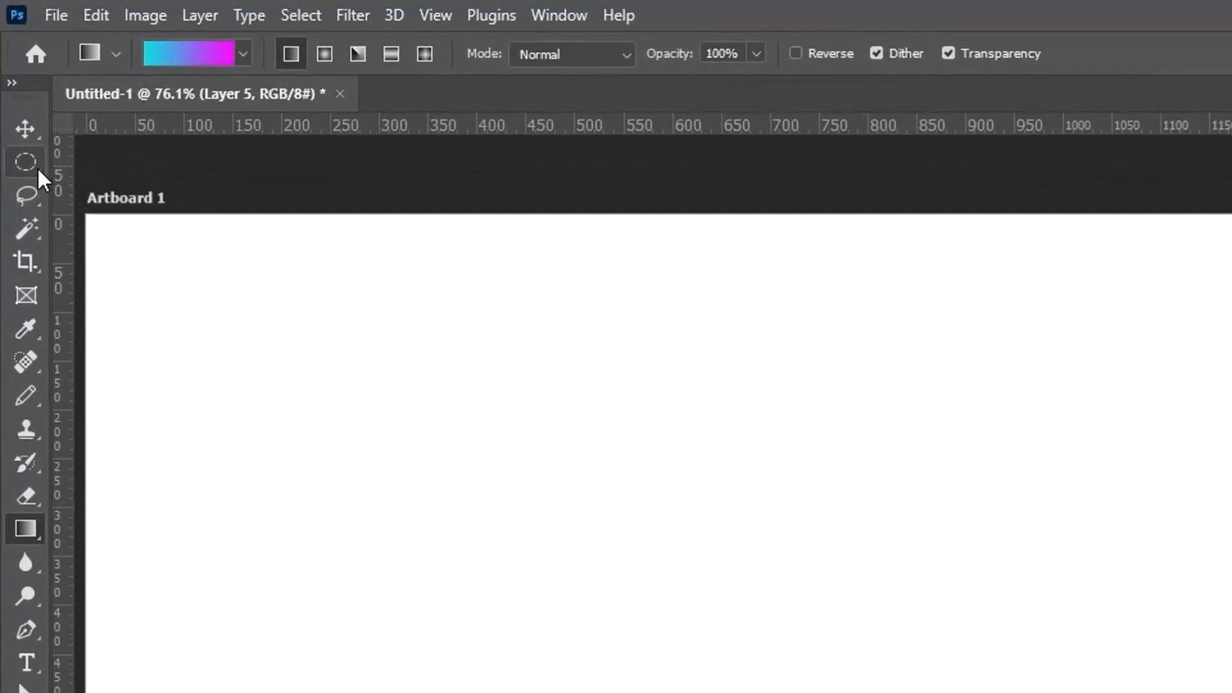
Make a rectangular marquee selection about 805 by 385 px in the artboard's upper left, fill it with the linear gradient from right to left, and deselect.
click(37, 167)
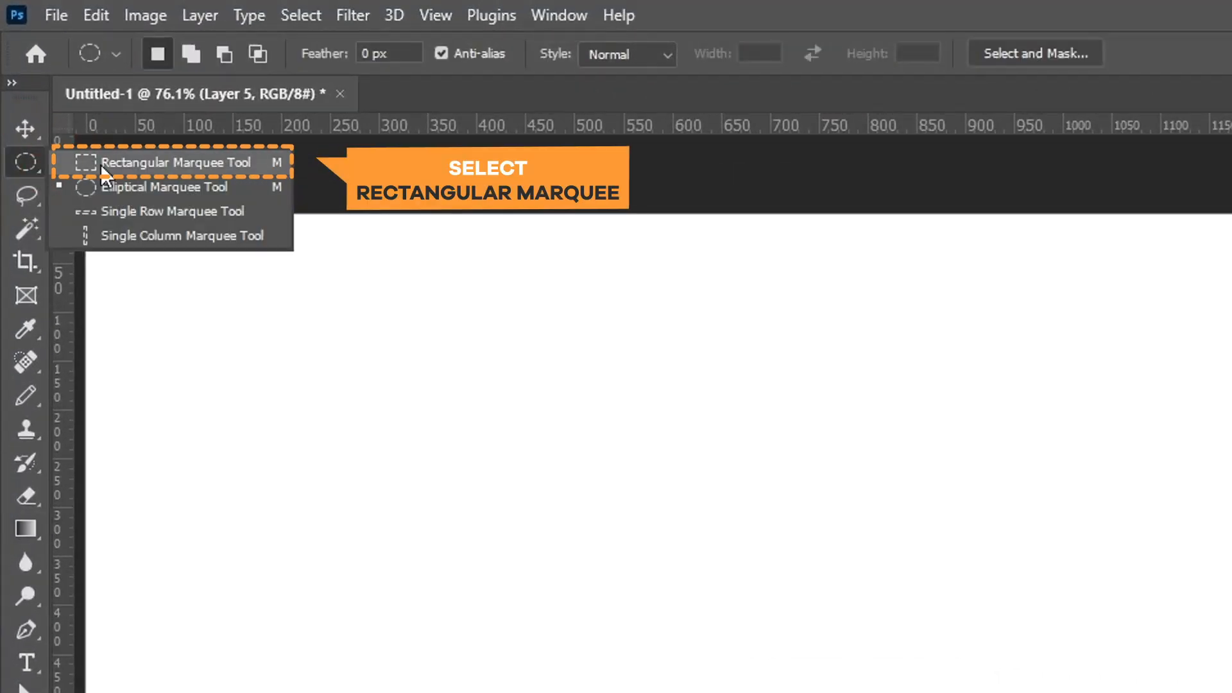
click(184, 161)
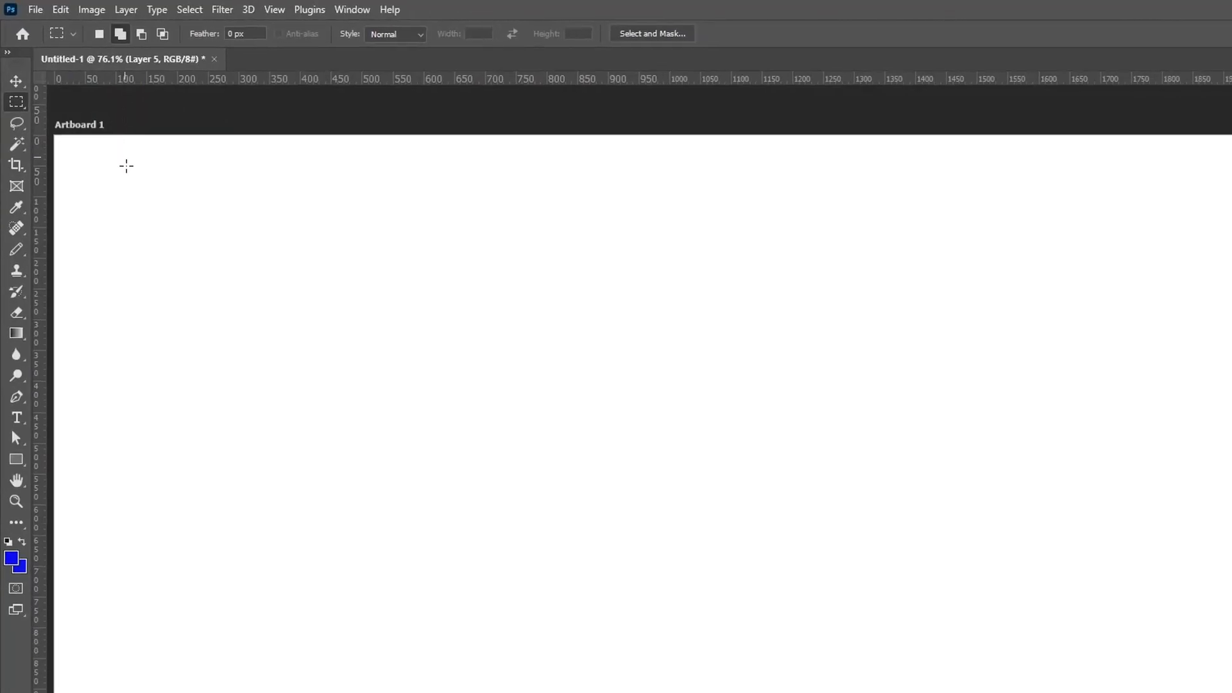
drag(211, 284, 699, 505)
key(g)
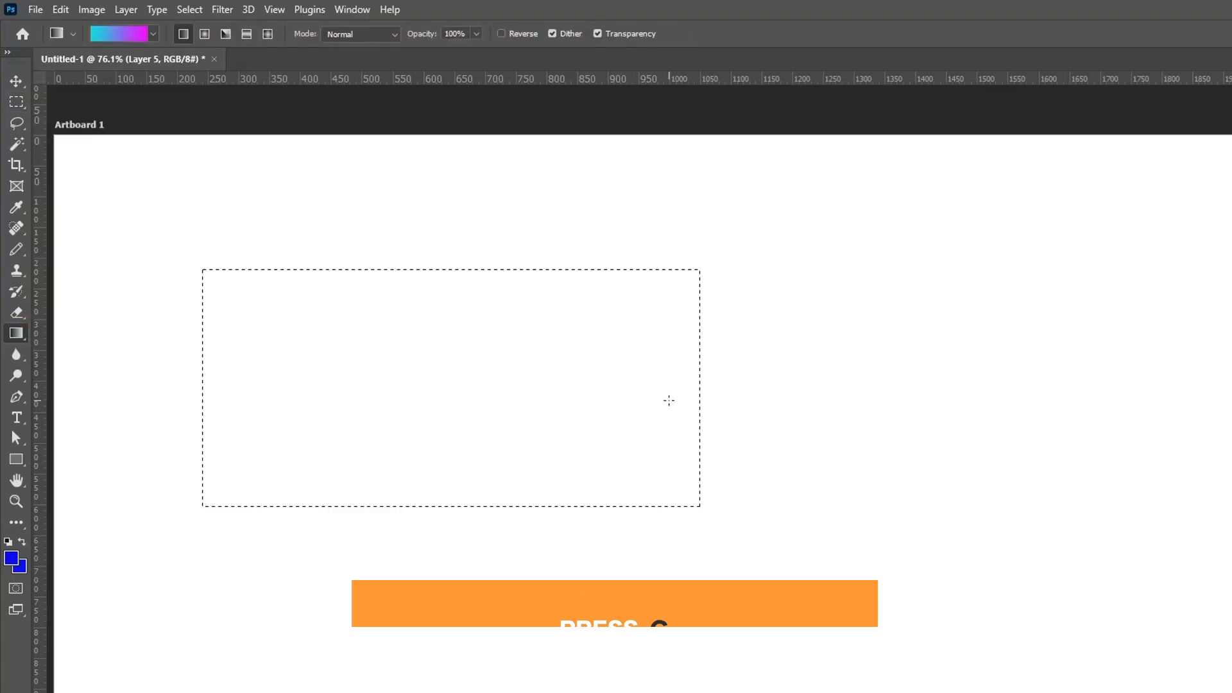
drag(676, 387, 238, 367)
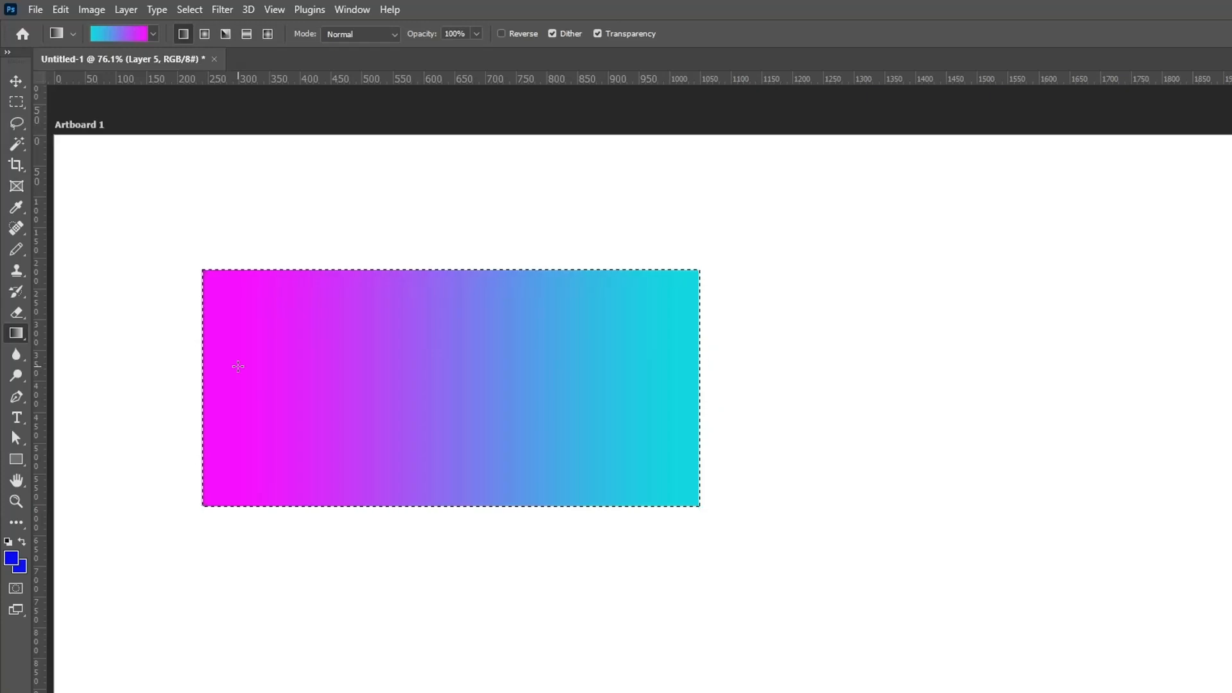
key(ctrl+d)
Make a circular marquee selection about 420 px wide beside the rectangle and fill it with a Radial gradient from upper right to lower left.
click(16, 103)
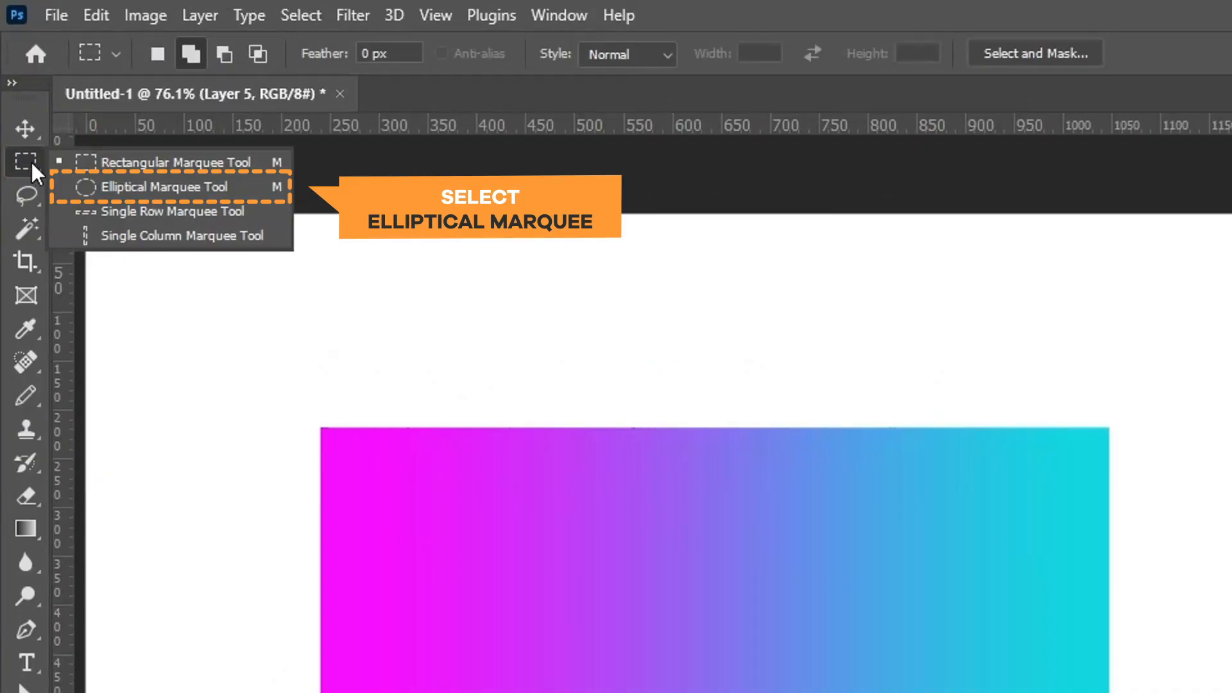
click(128, 187)
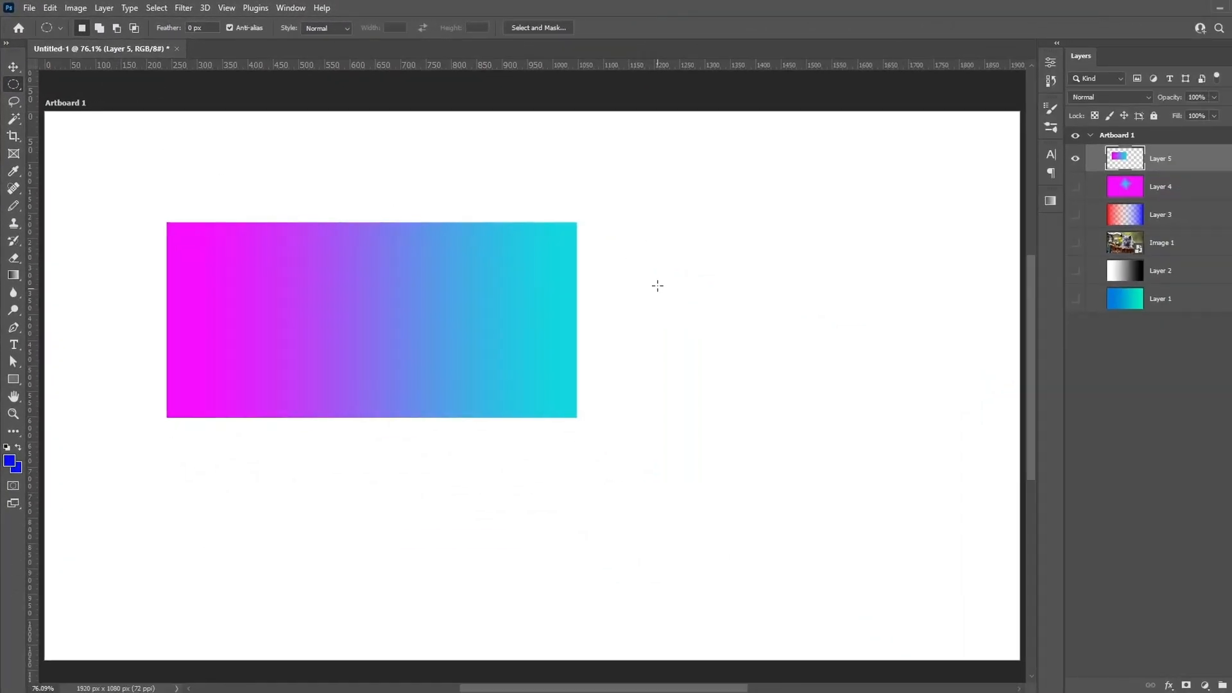
drag(665, 333, 880, 540)
key(g)
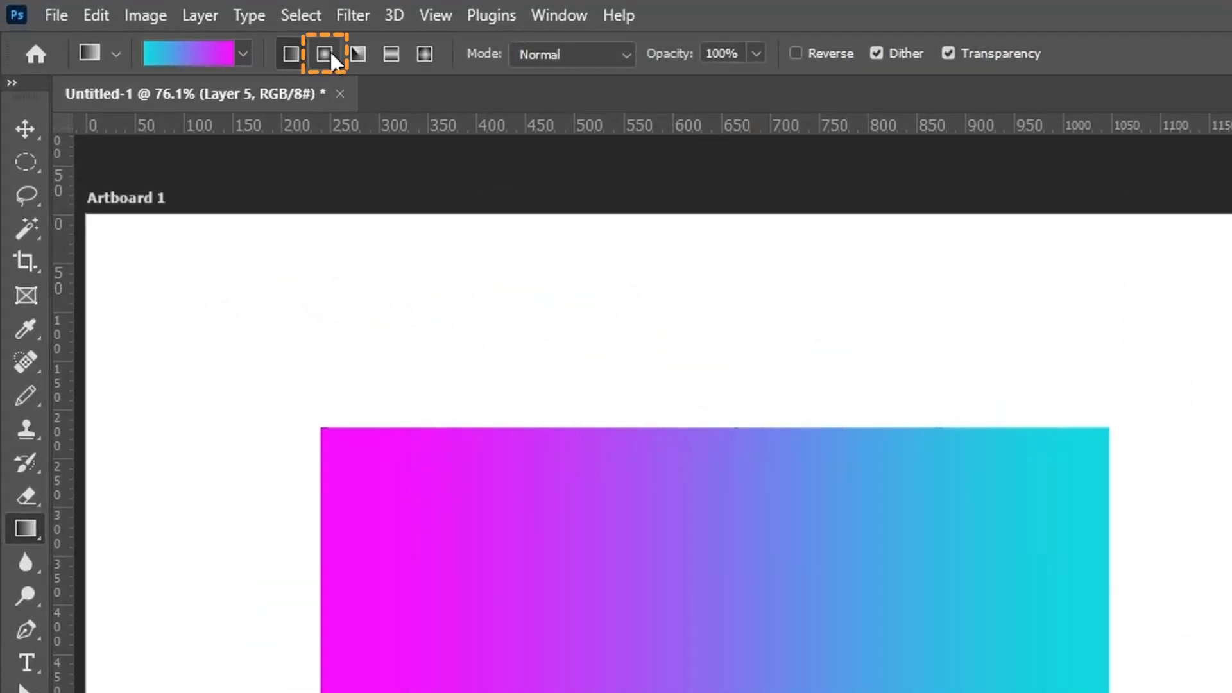
click(330, 54)
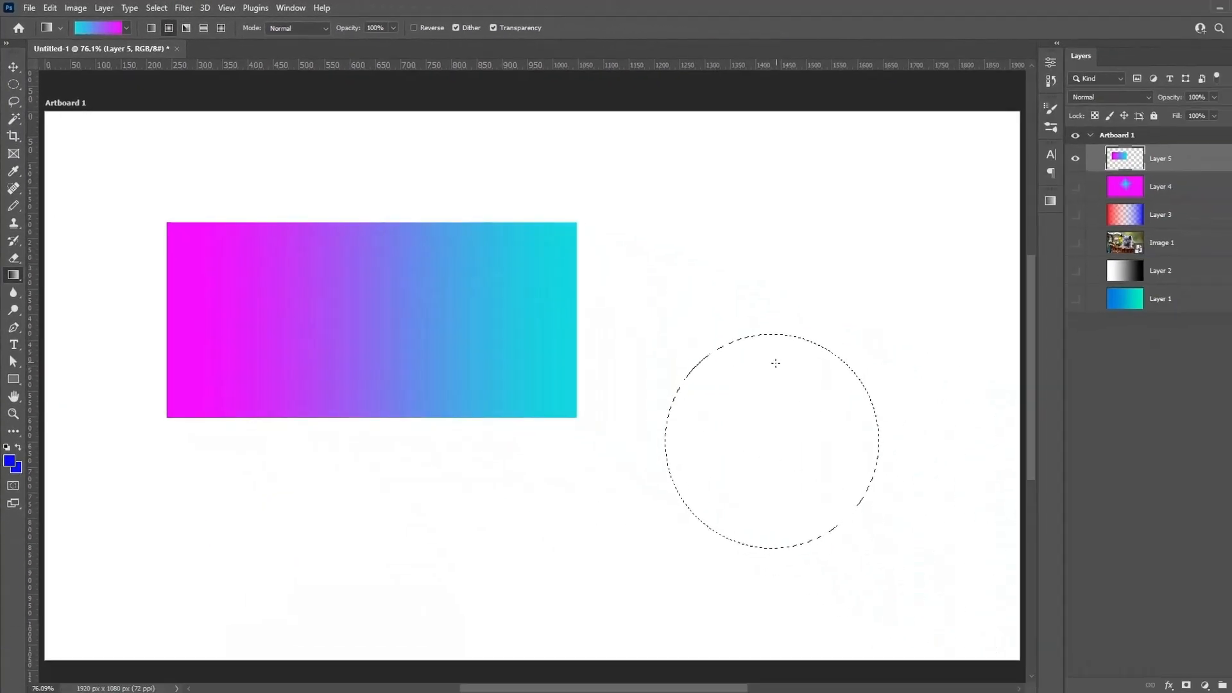
click(805, 382)
drag(734, 506, 734, 506)
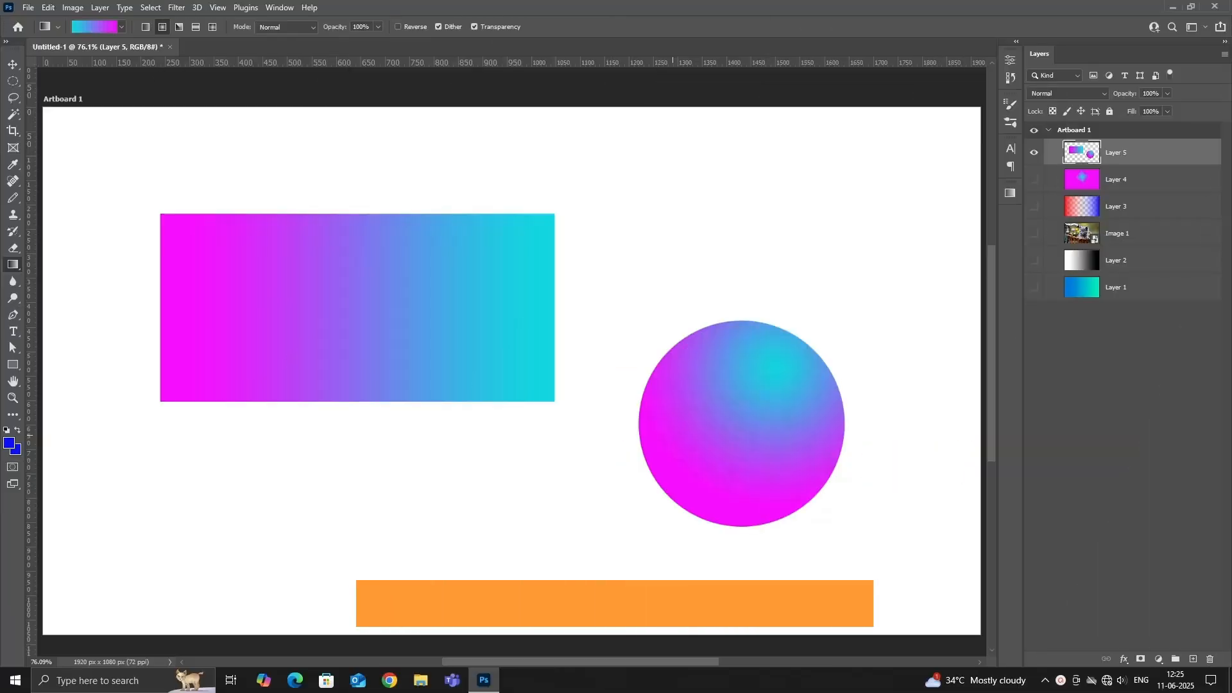
Create a new layer named Layer 6 with default settings and hide Layer 5.
key(ctrl+shift+n)
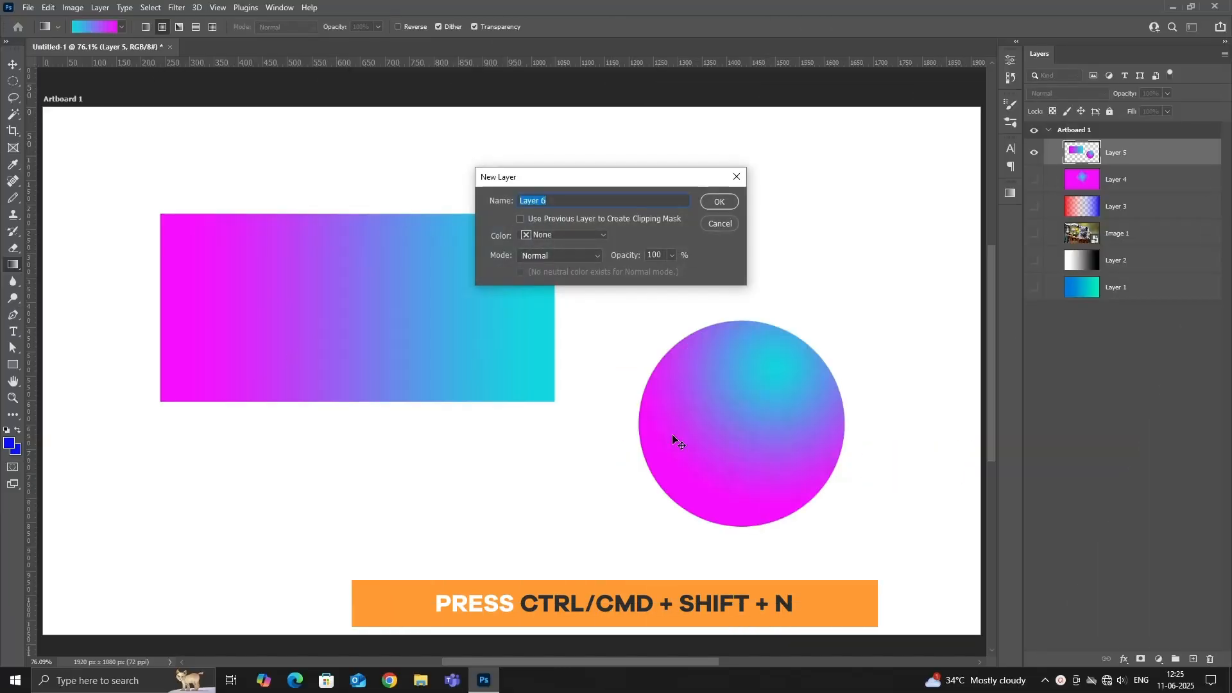
click(720, 201)
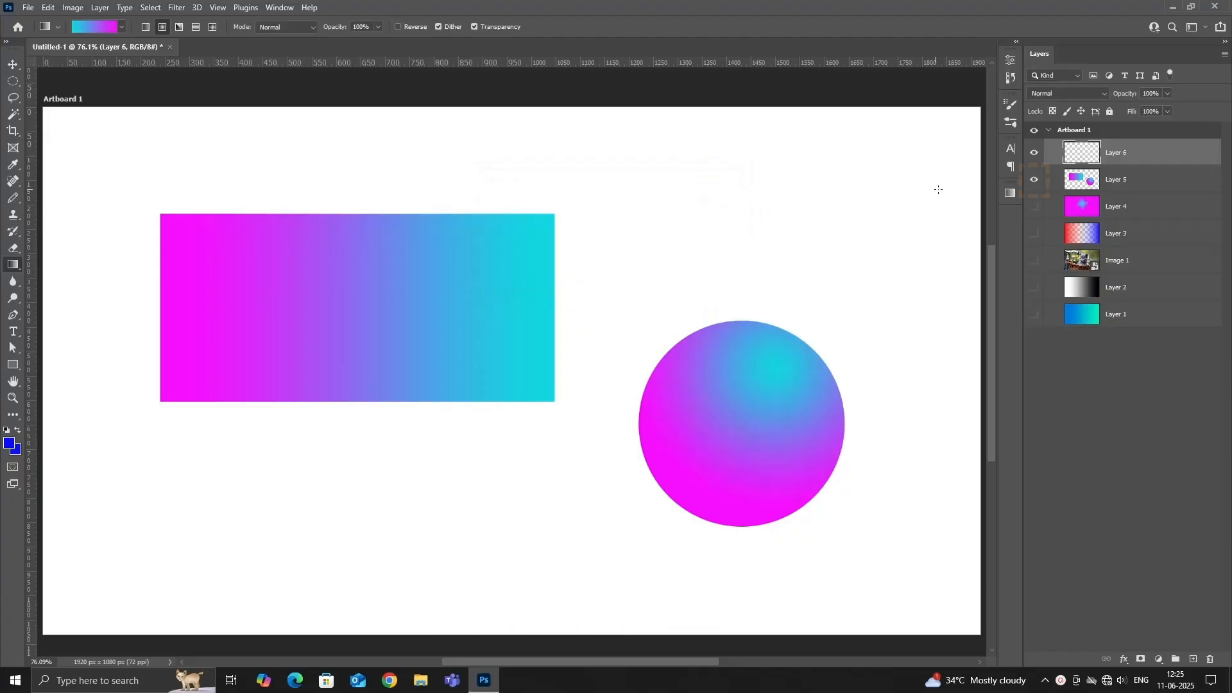
click(1033, 184)
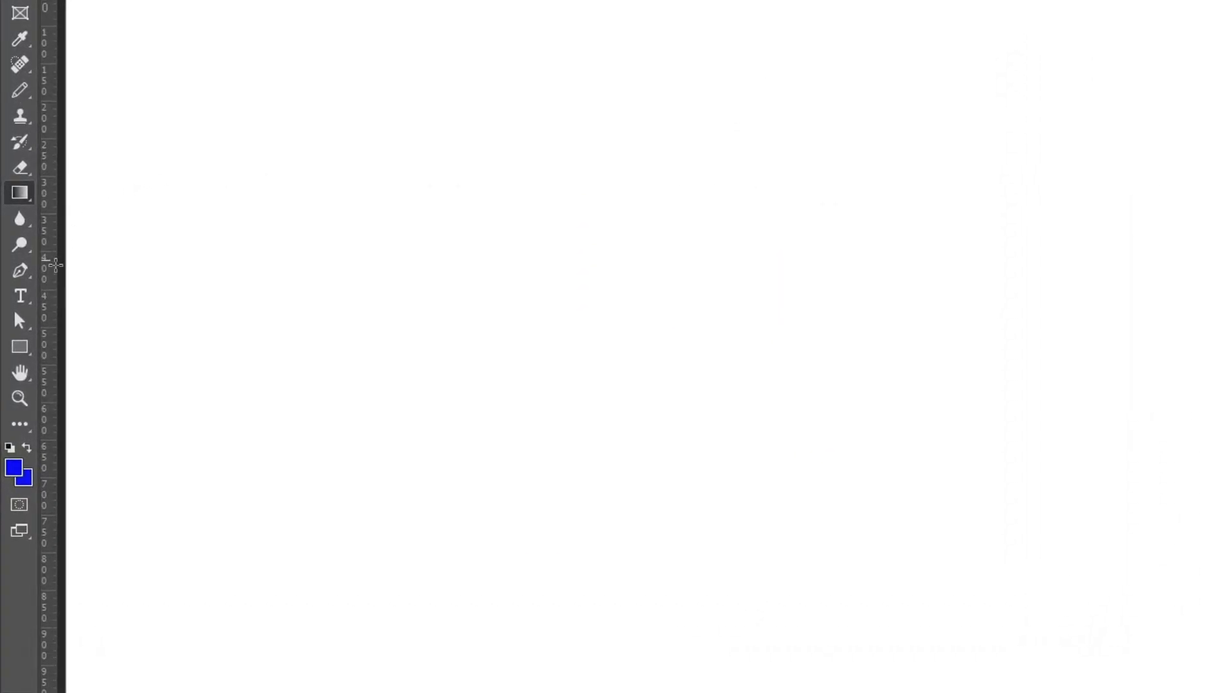
Draw a rectangle shape about 824 by 375 px on the artboard with the Rectangle tool.
right_click(23, 344)
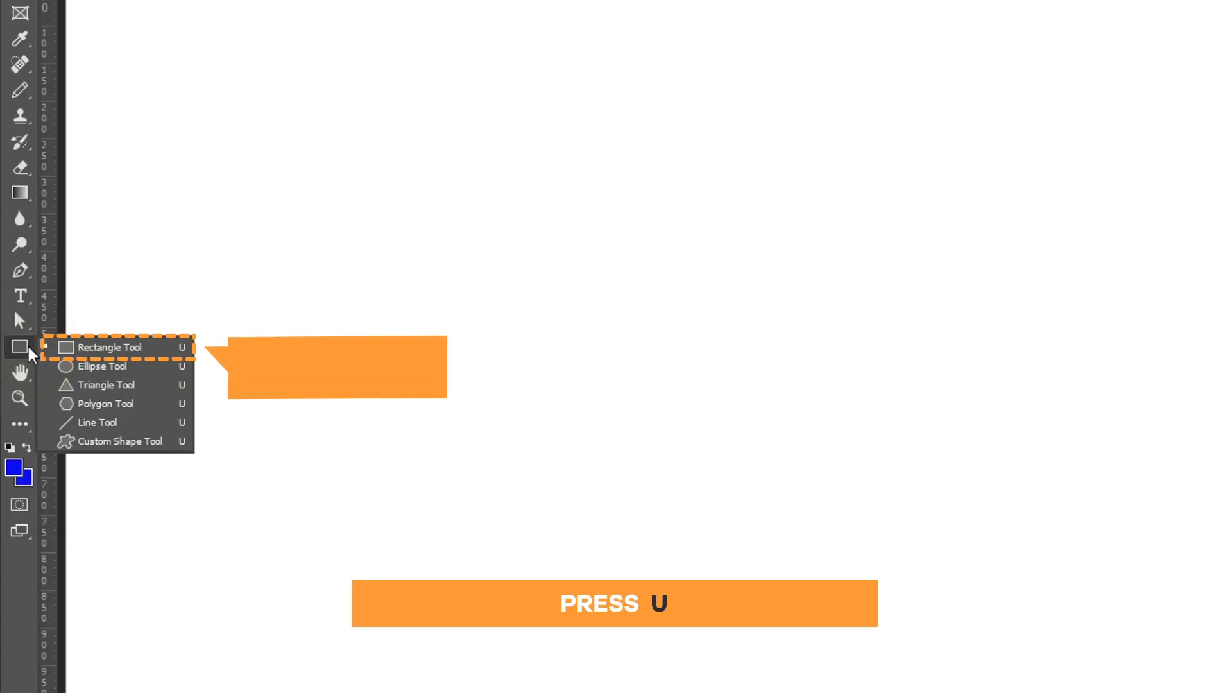
click(114, 348)
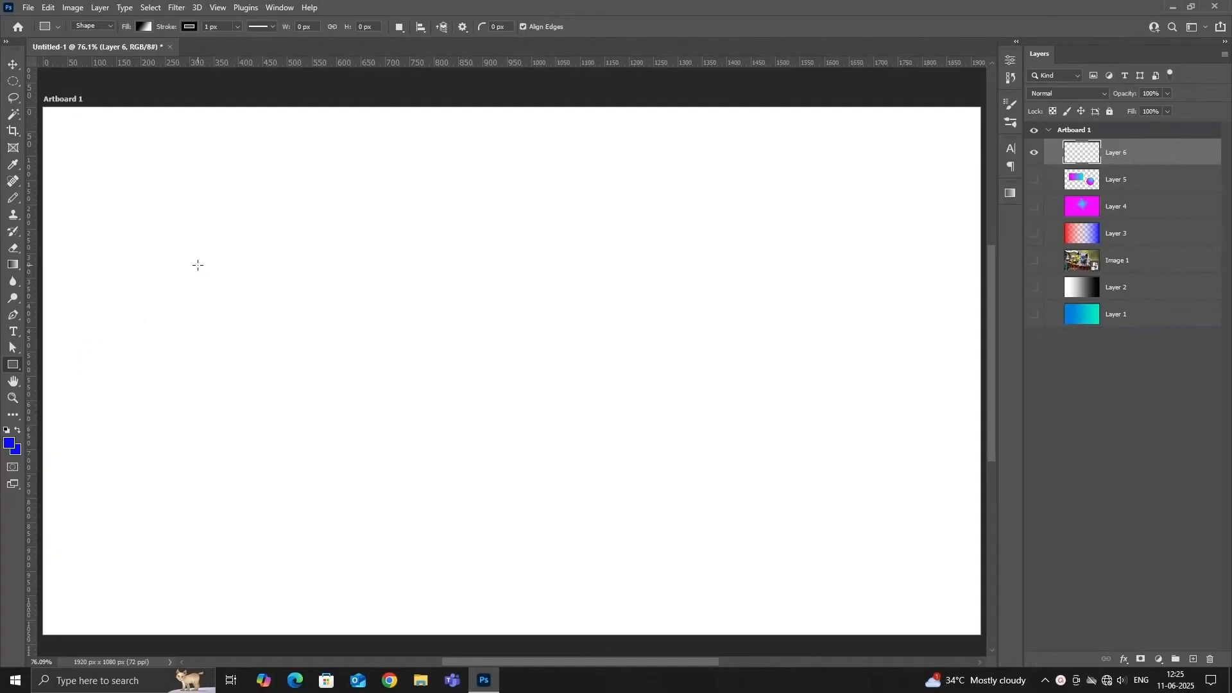
drag(218, 247, 620, 429)
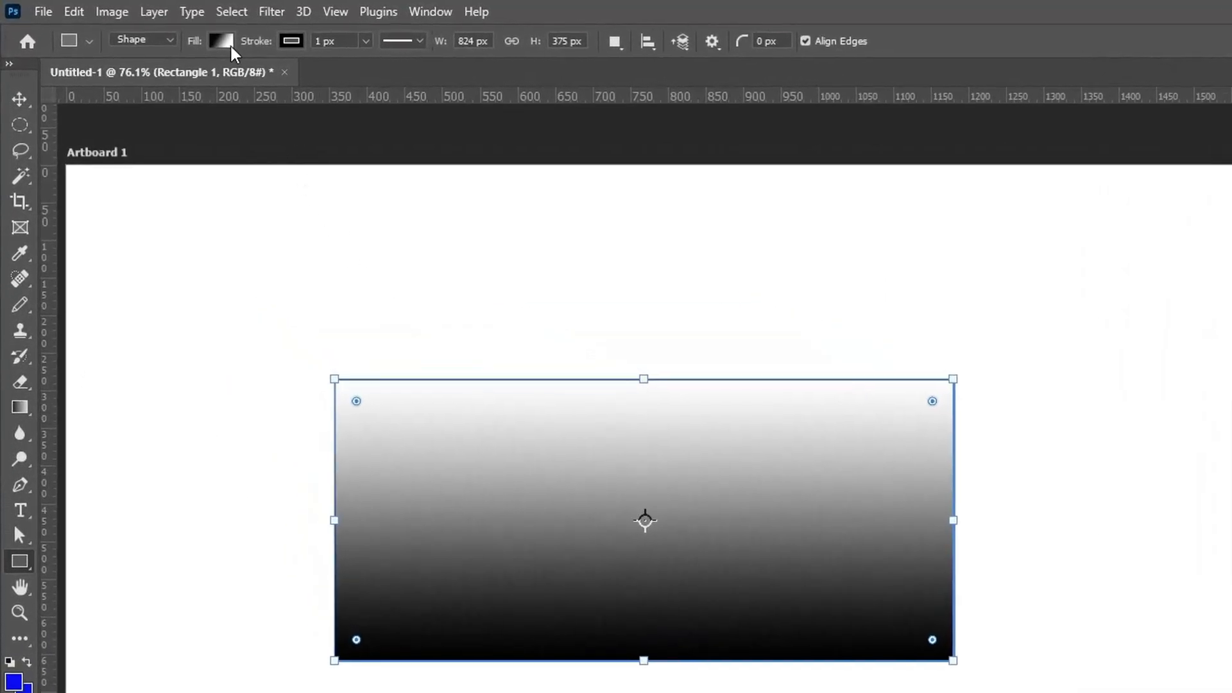
Change the rectangle's gradient fill to the three-stop light-to-dark blue preset from the Blues group.
click(231, 45)
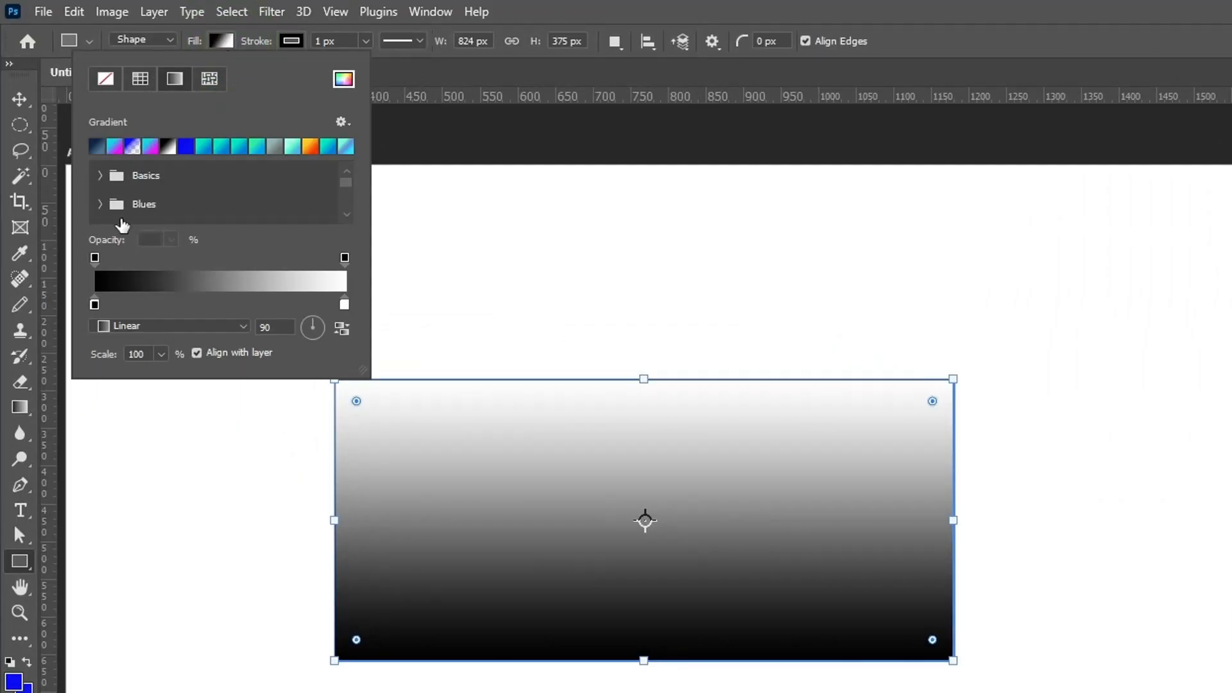
click(100, 204)
click(154, 221)
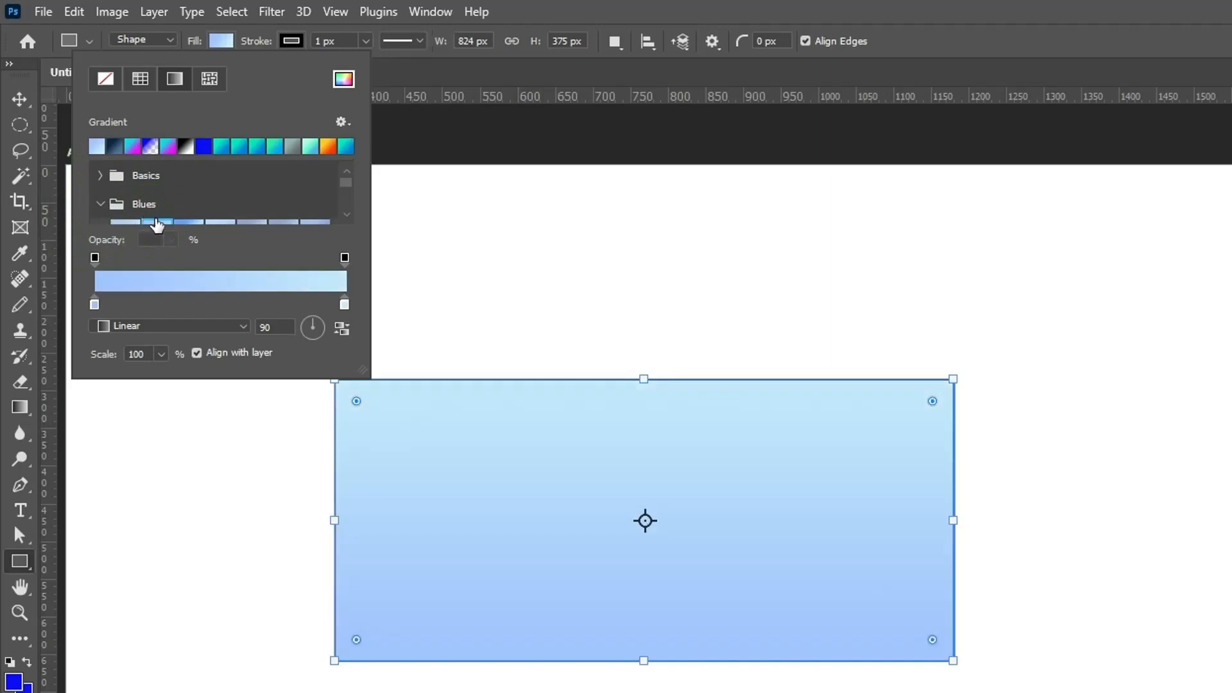
scroll(209, 197, down, 2)
click(247, 207)
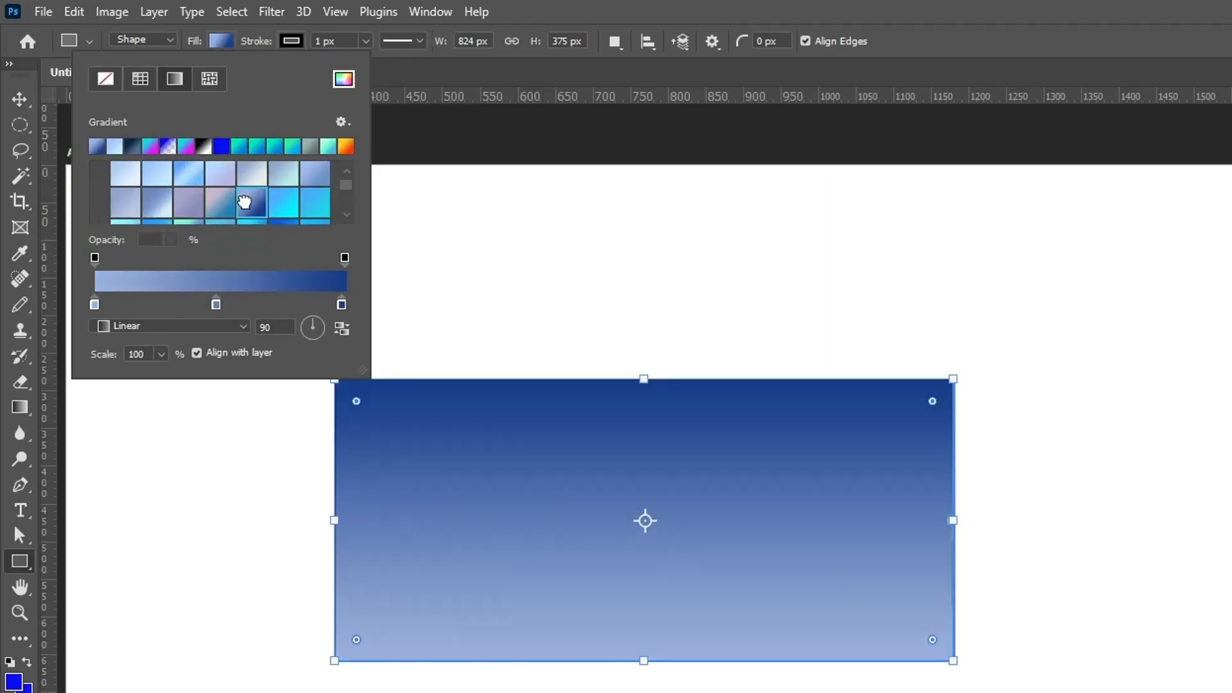
Set the rectangle's linear gradient fill to a scale of 56% and an angle of 0 degrees.
click(242, 329)
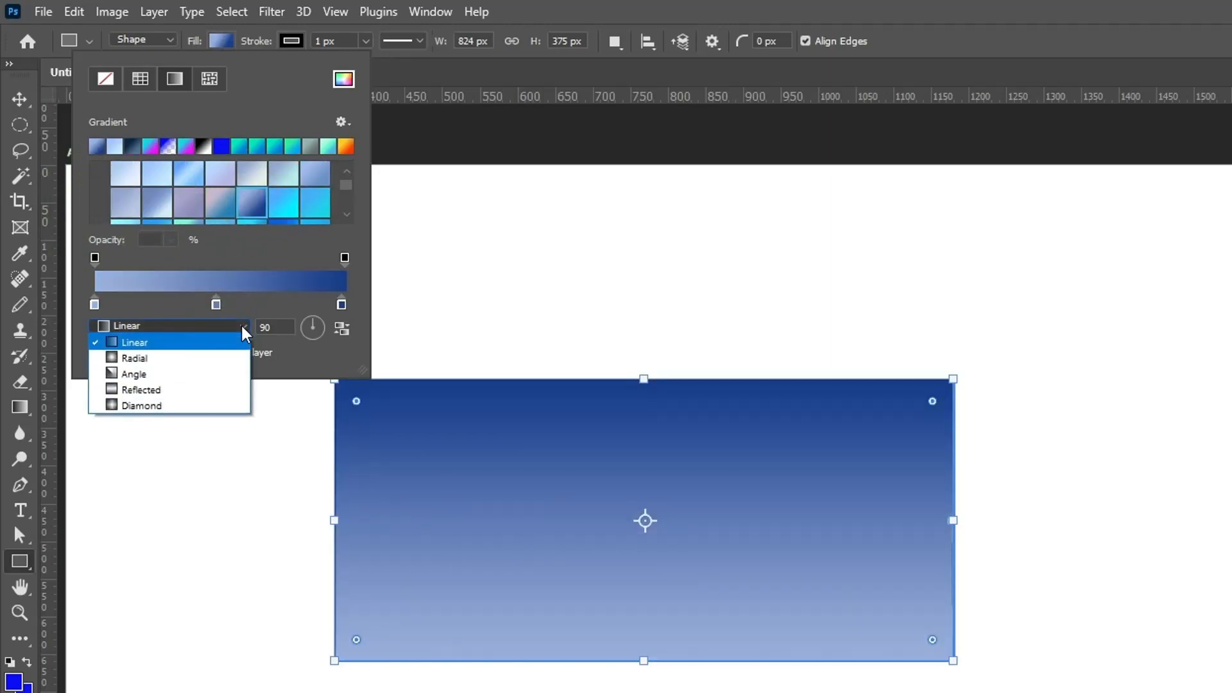
click(245, 330)
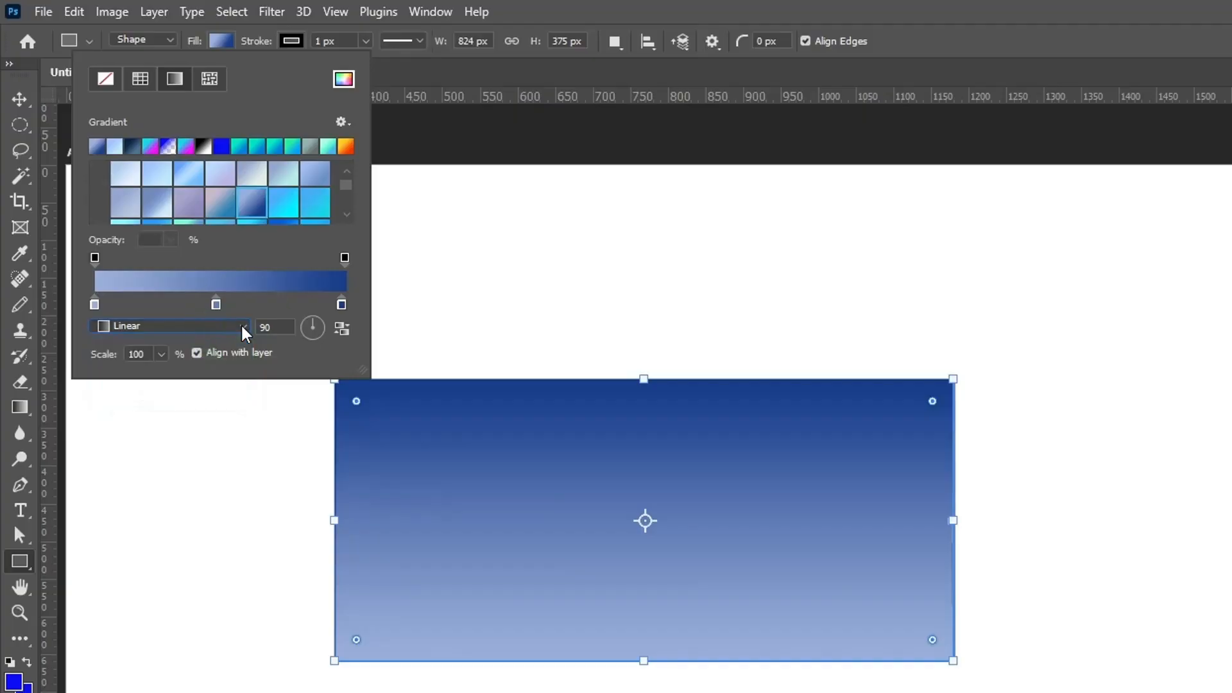
click(161, 355)
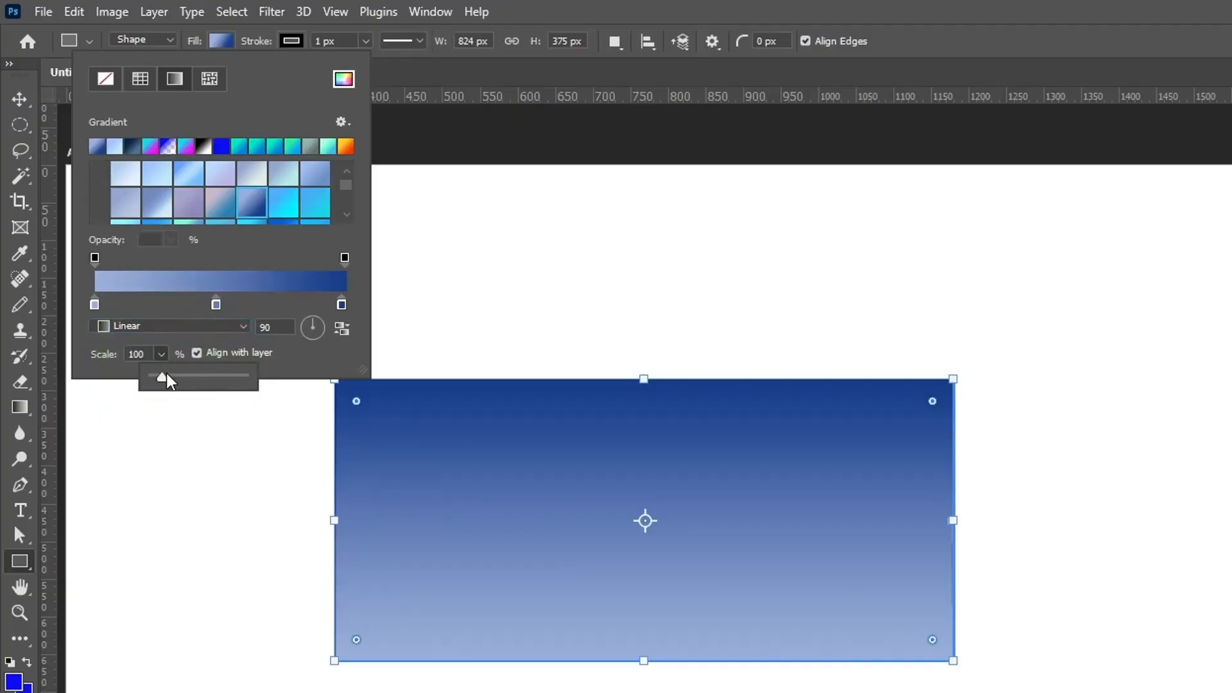
mouse_move(165, 379)
mouse_down()
mouse_move(263, 393)
mouse_move(170, 395)
mouse_move(195, 385)
mouse_move(165, 393)
mouse_move(159, 379)
mouse_up()
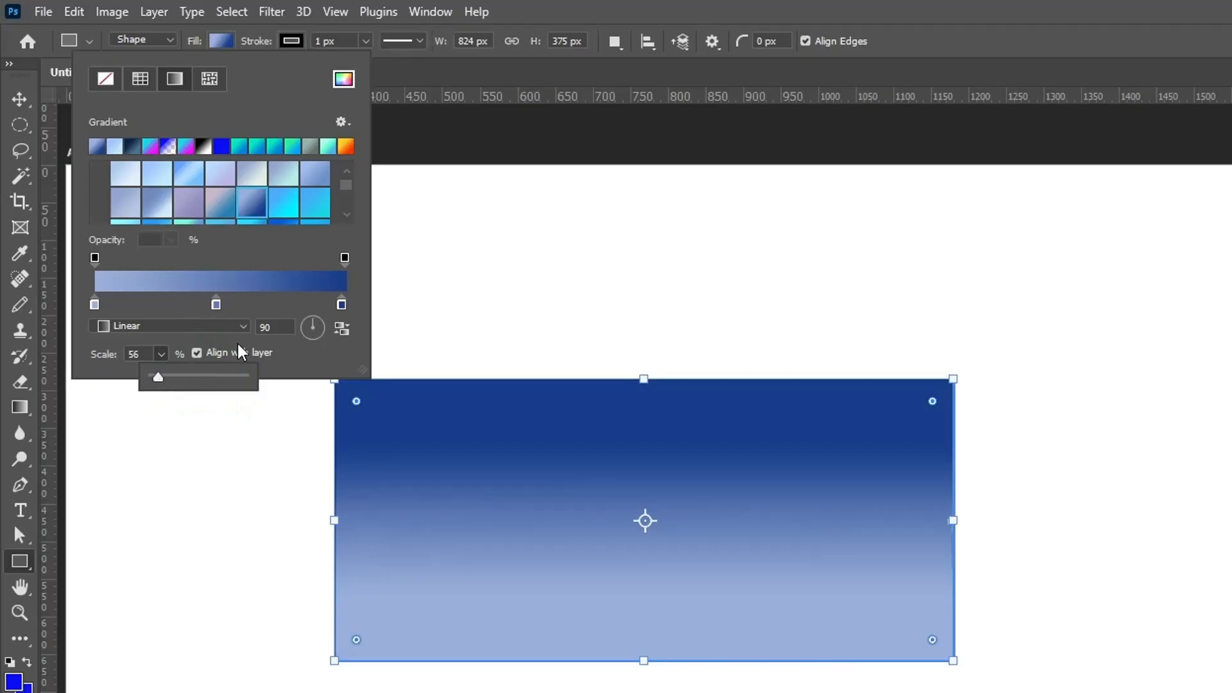
drag(324, 349, 329, 351)
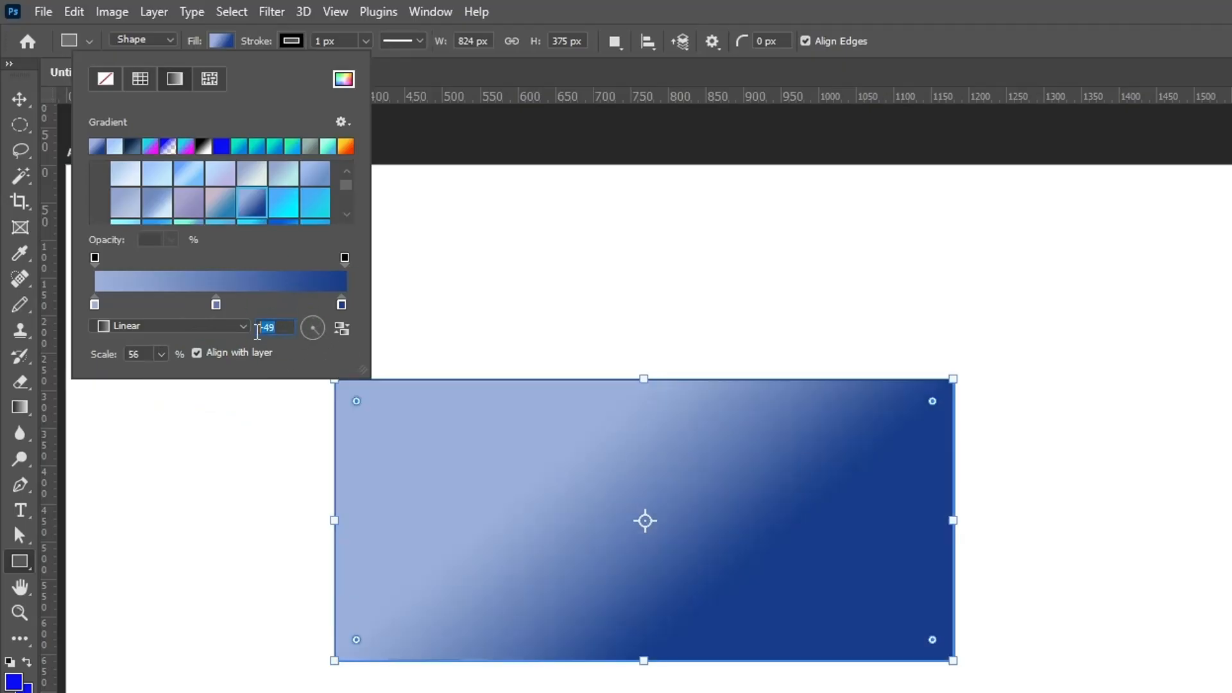
text(0)
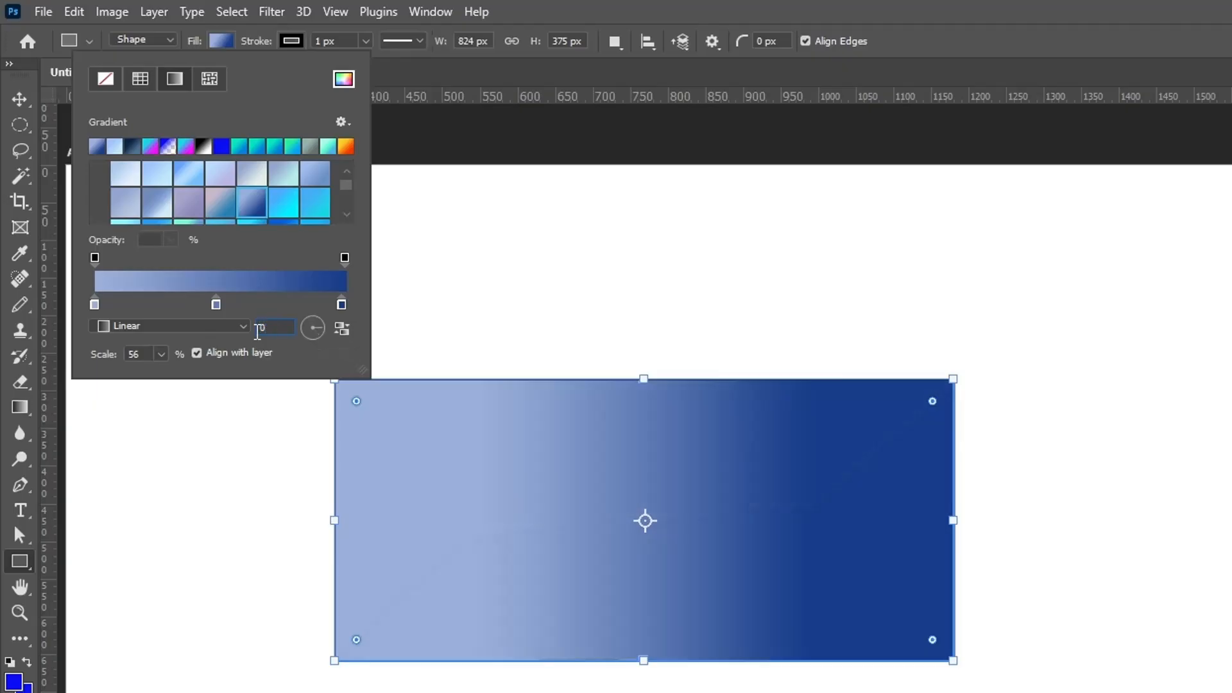
key(Return)
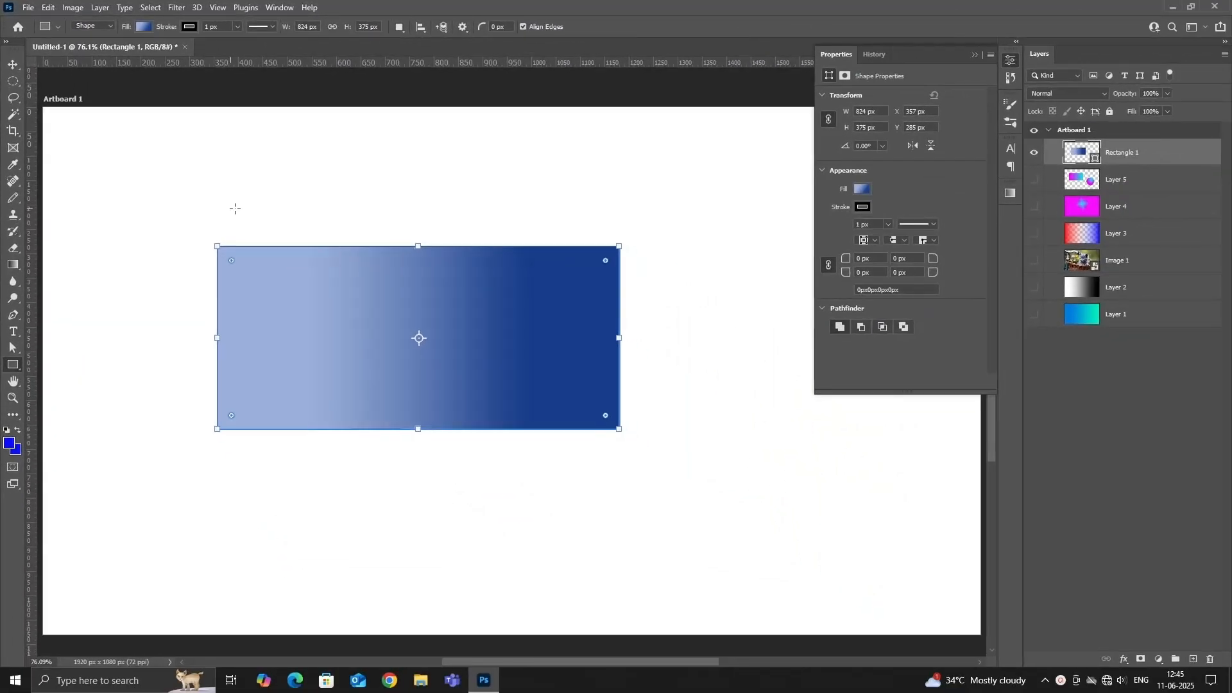
Remove the rectangle's stroke and open the fill settings of the Rectangle 1 layer.
click(863, 207)
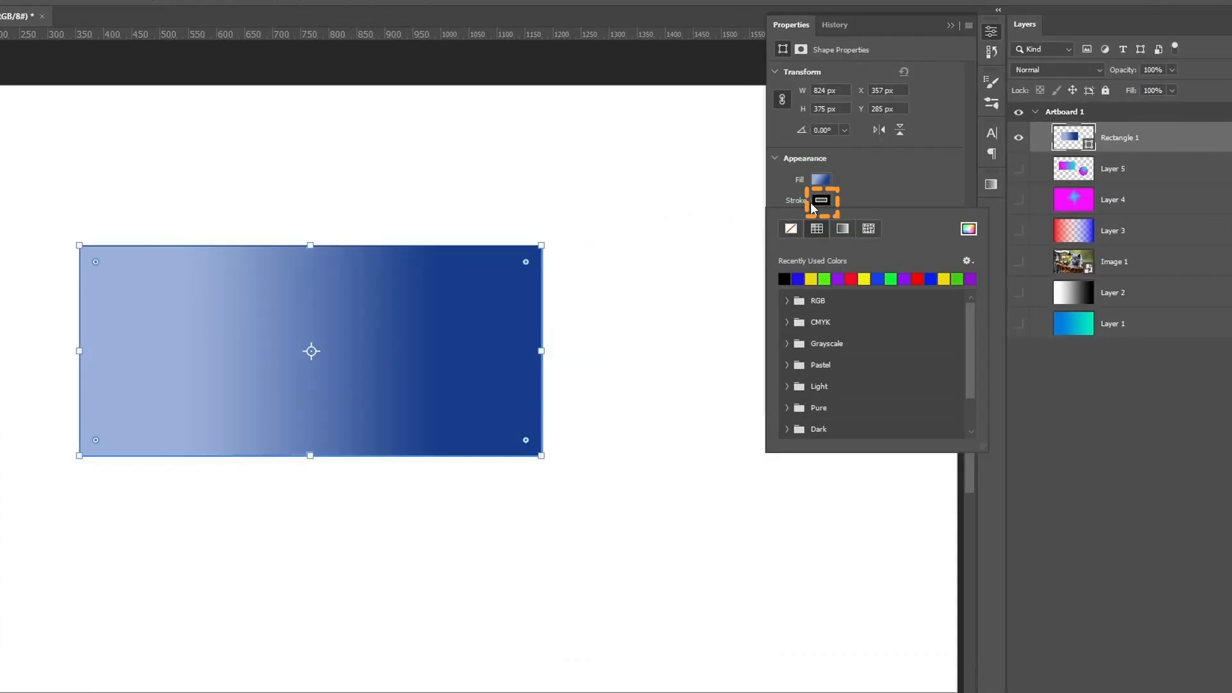
click(791, 229)
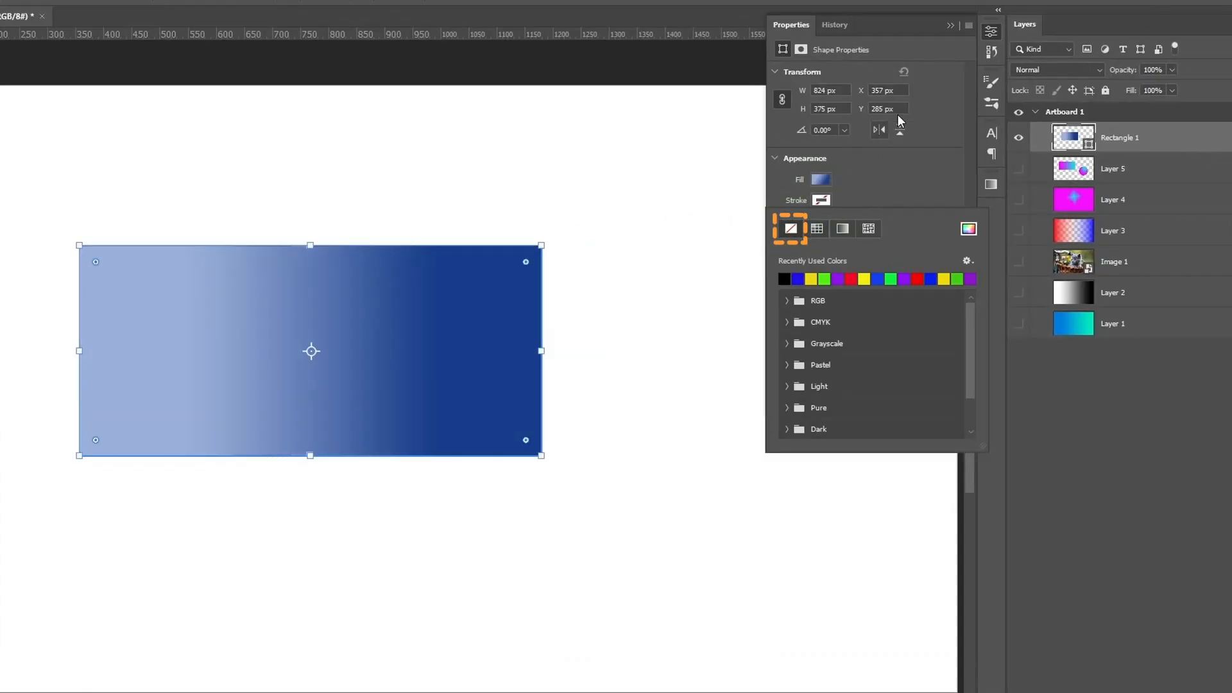
click(948, 27)
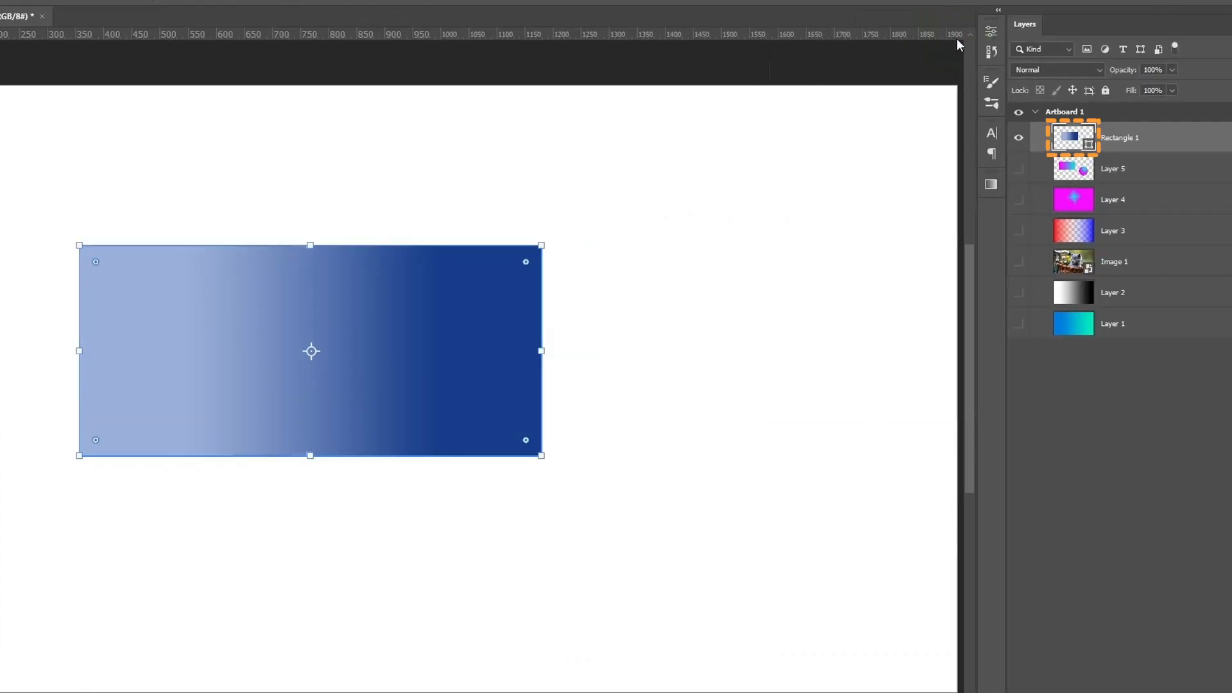
double_click(1072, 146)
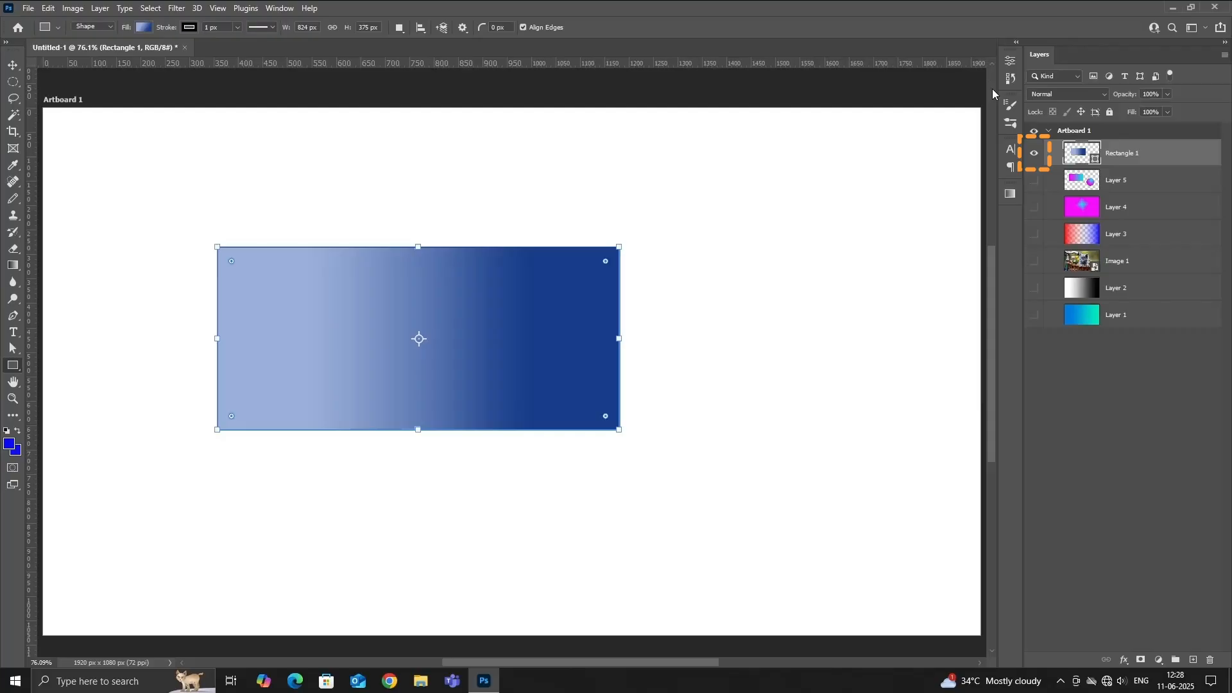
Hide the Rectangle 1 layer and add the horizontal text GRAPHIX GURUZ near the artboard's upper edge.
click(1032, 154)
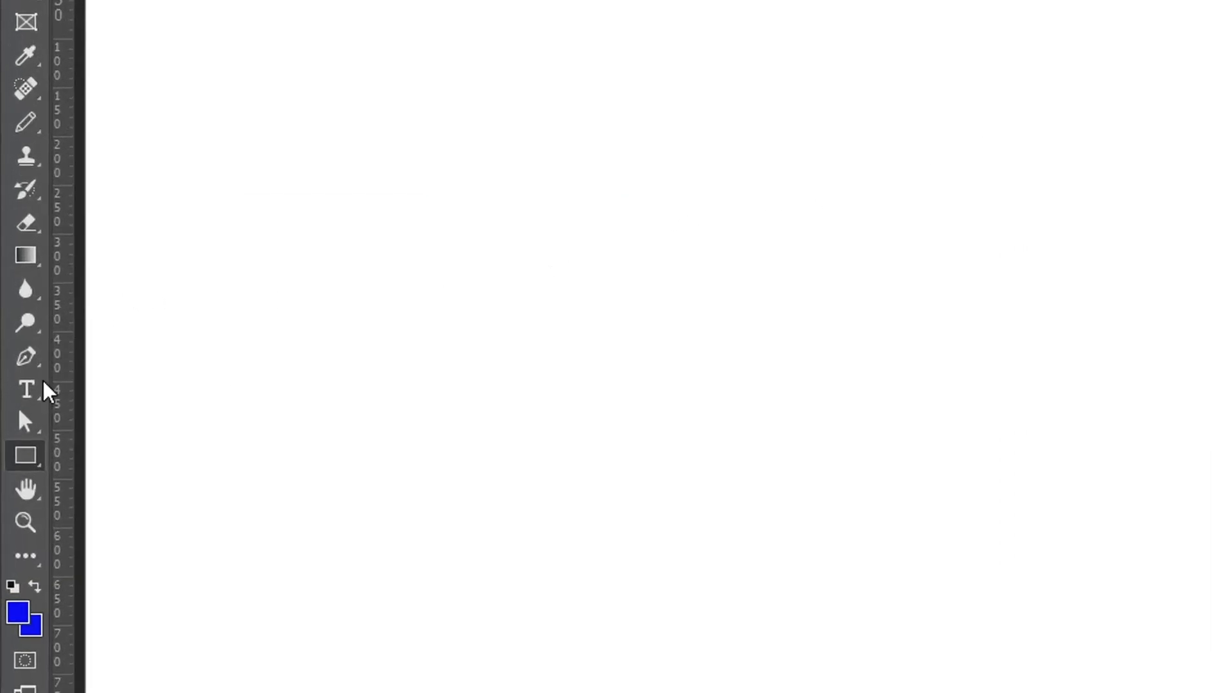
click(36, 389)
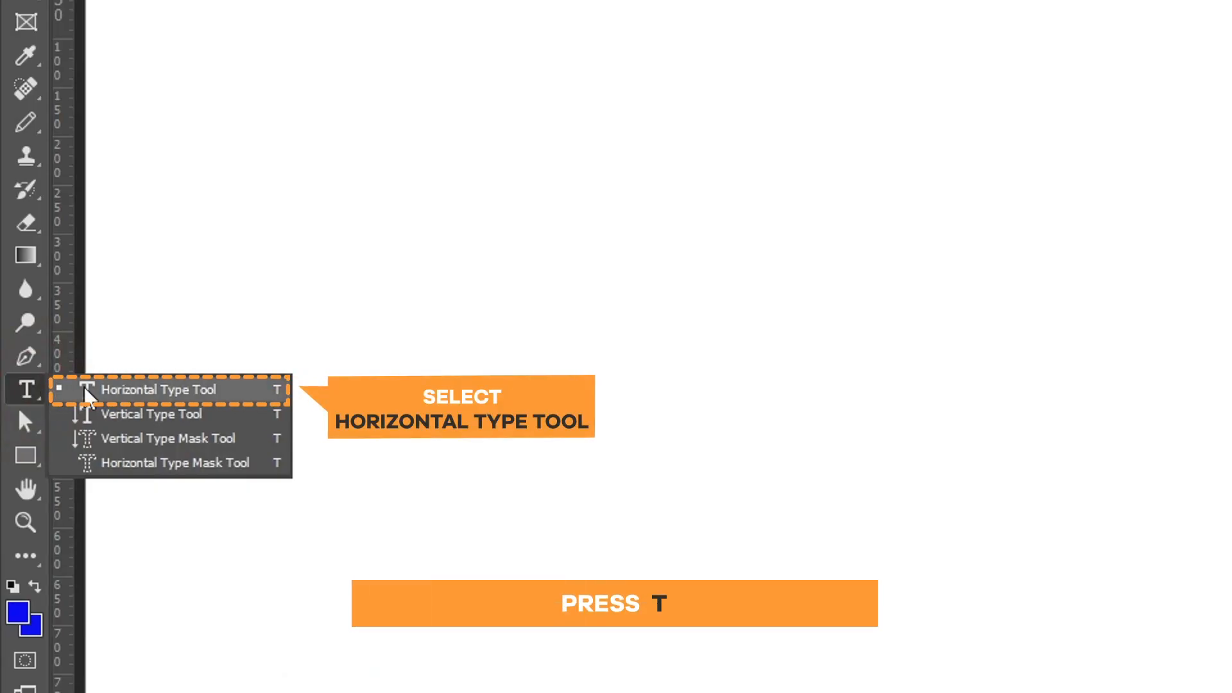
click(235, 392)
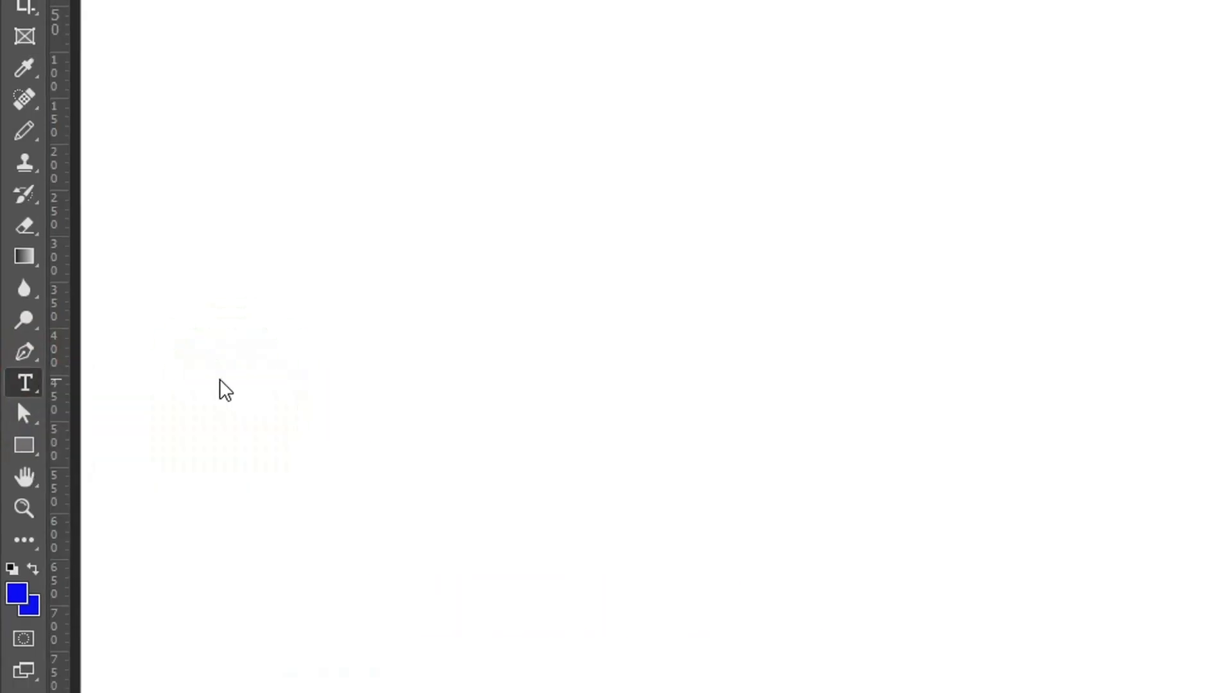
click(843, 147)
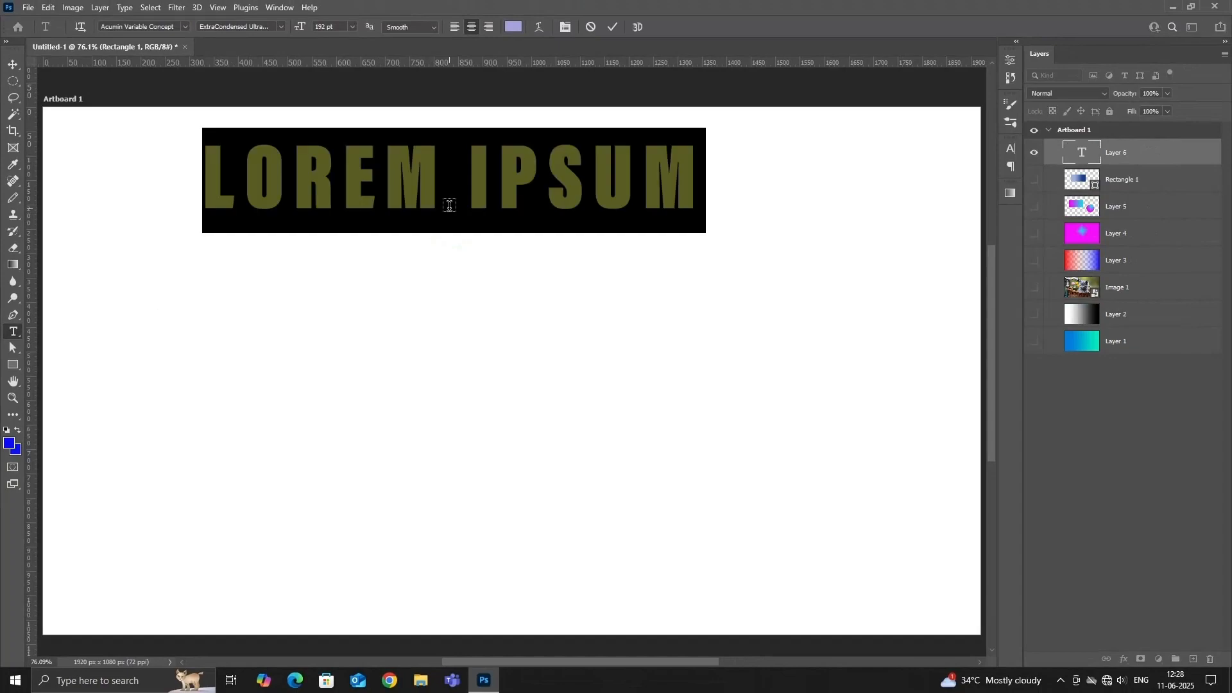
text(GRAPHIX)
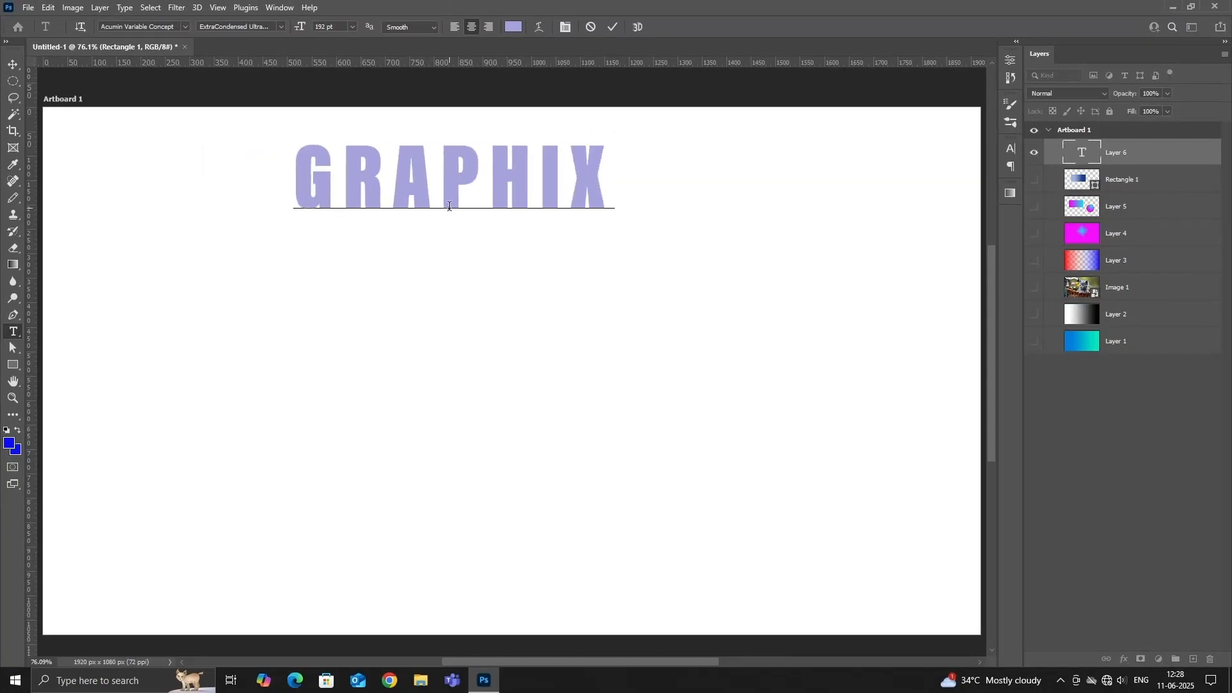
text( GURUZ)
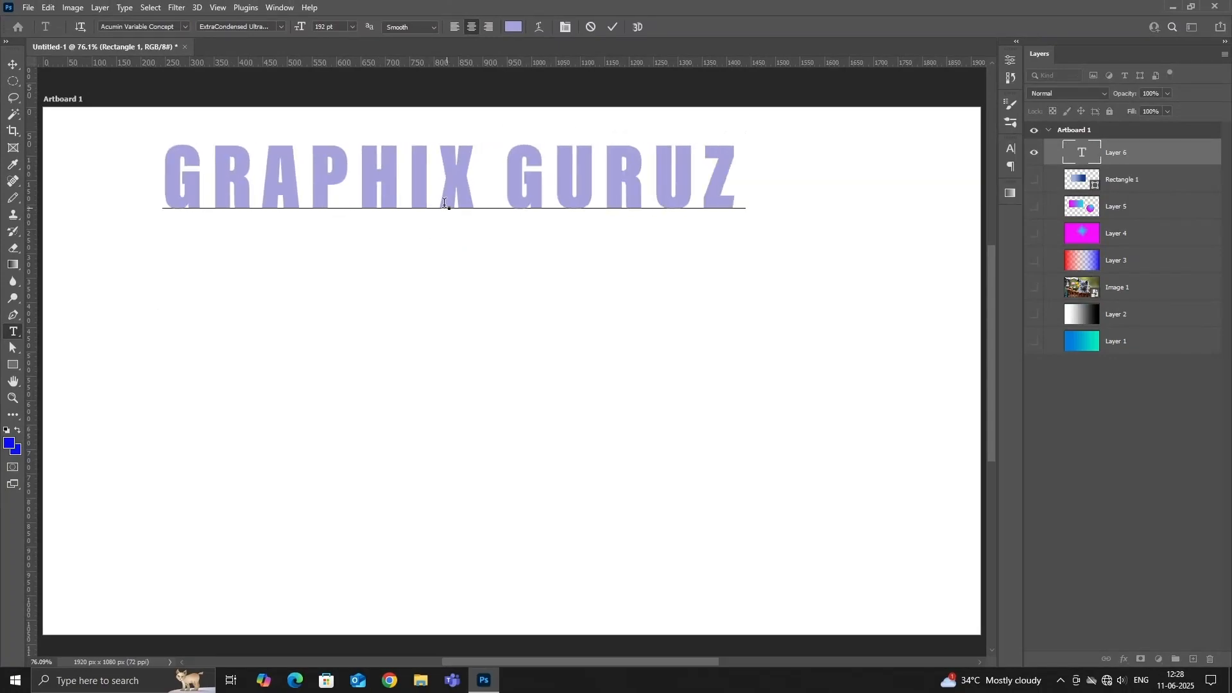
click(612, 28)
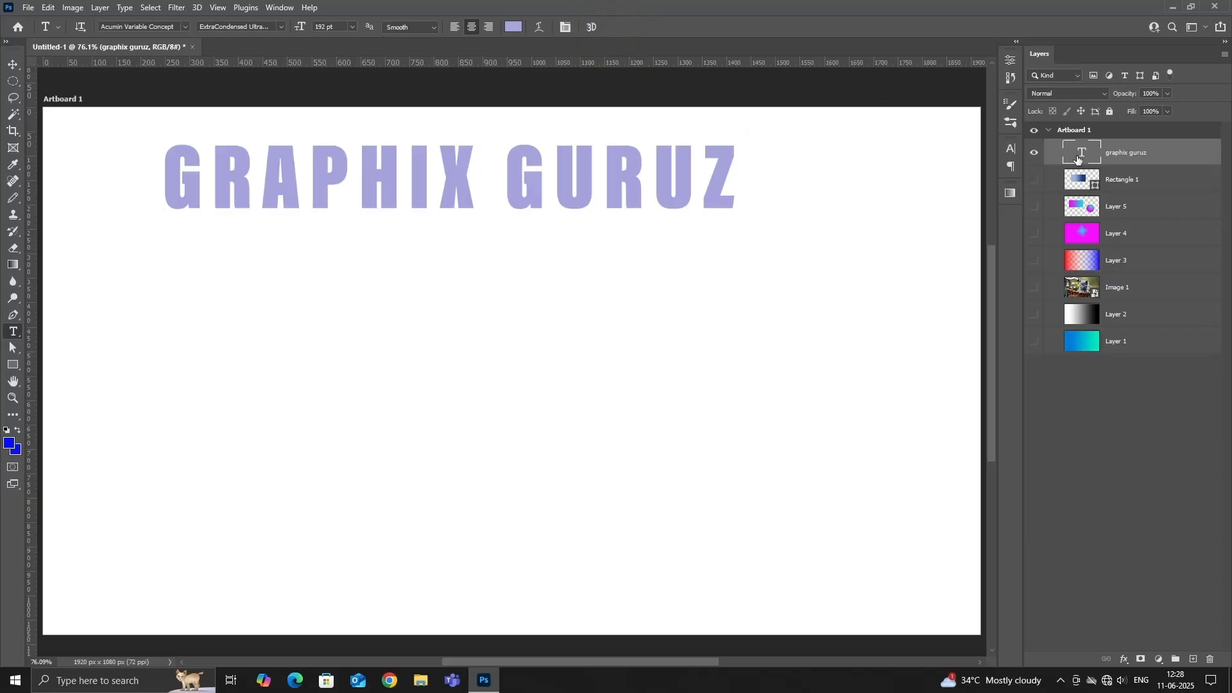
Add a Gradient Overlay to the text layer using the yellow-to-red-orange preset from the Oranges group, with Normal blending and 100% opacity.
double_click(1186, 159)
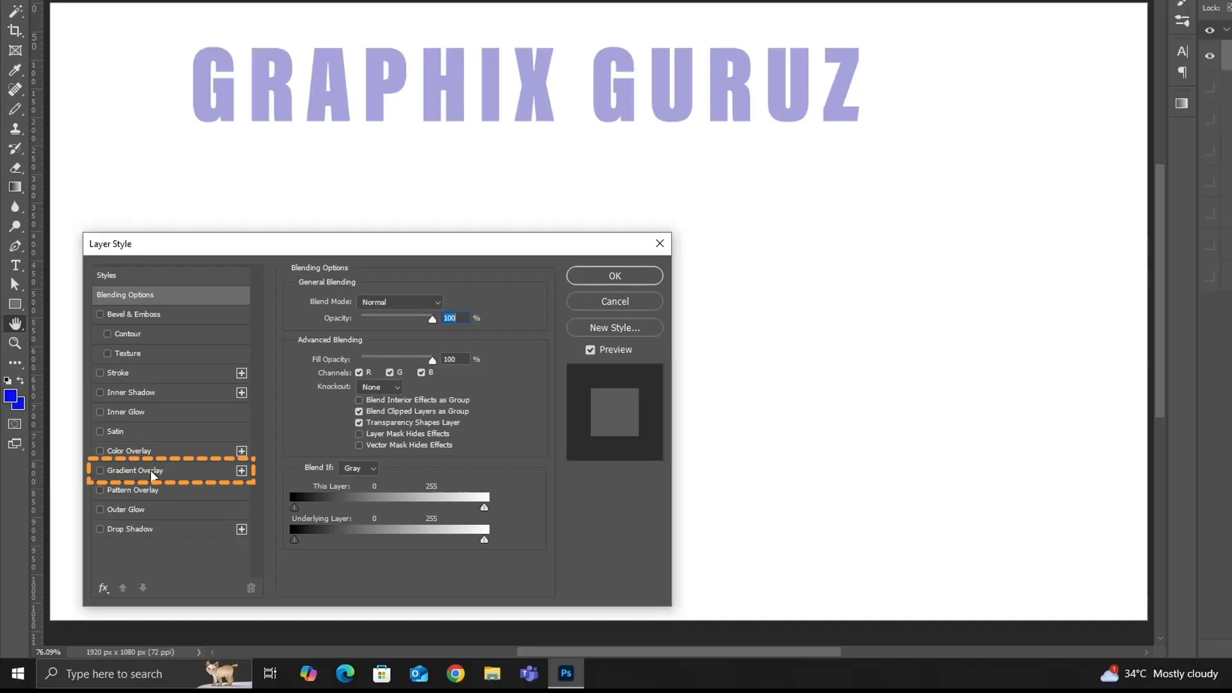
click(150, 470)
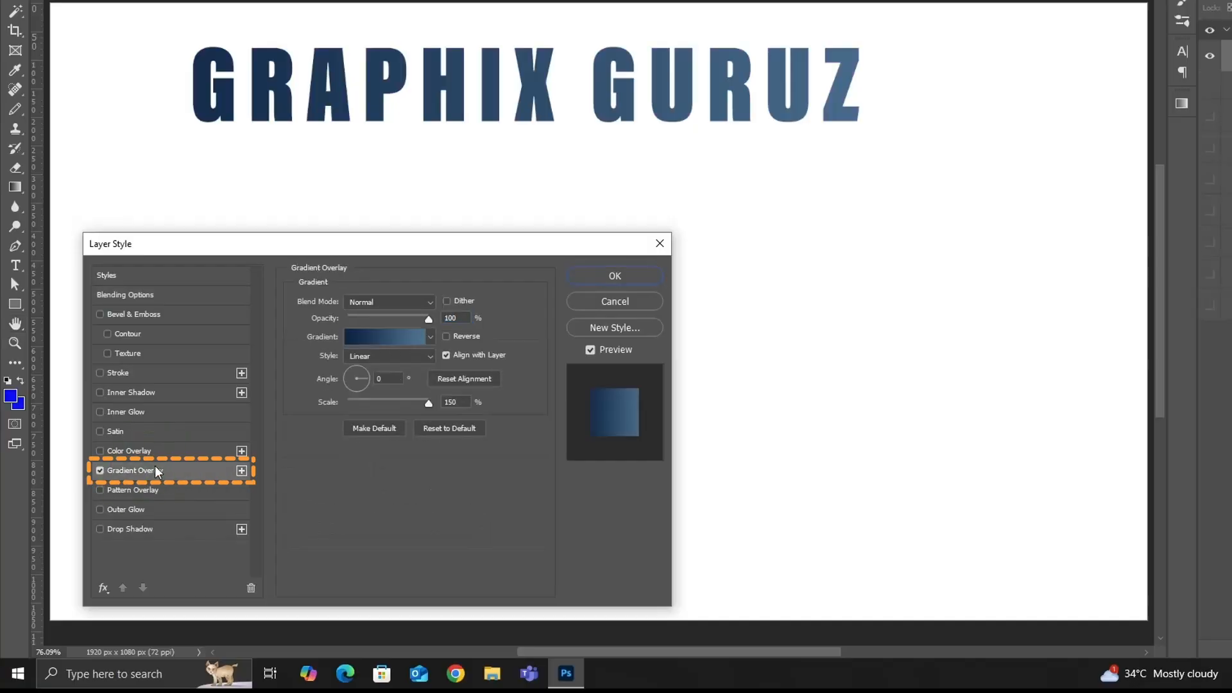
click(430, 302)
click(432, 298)
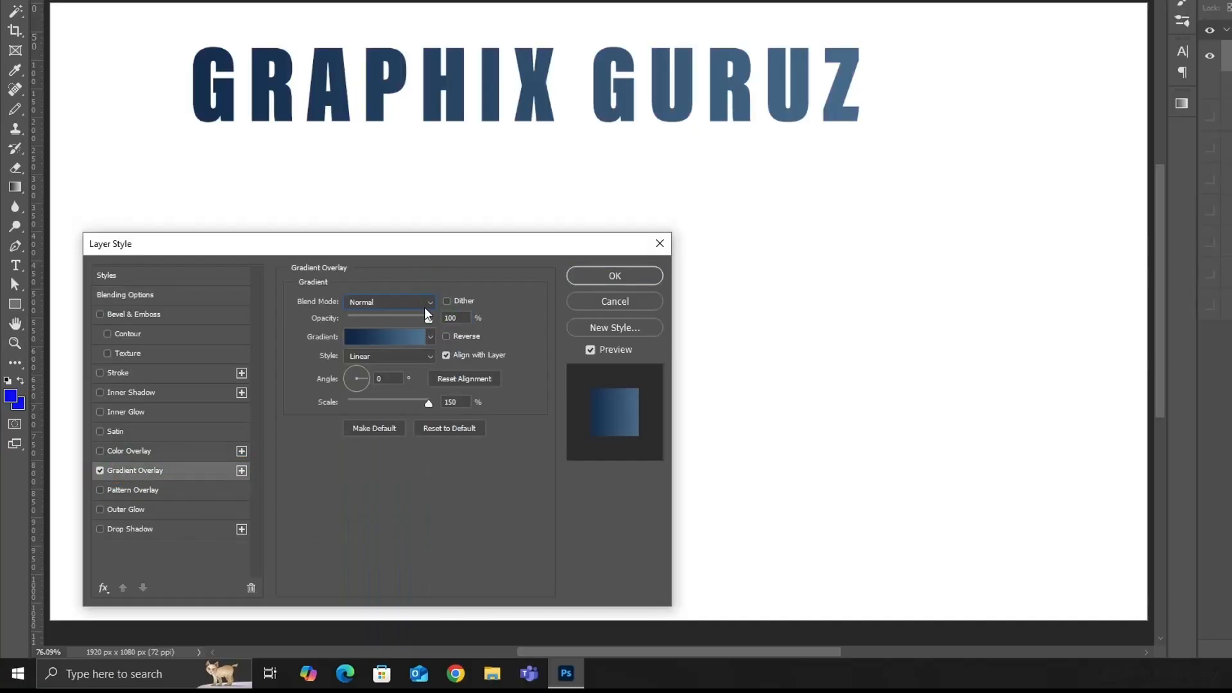
mouse_move(428, 319)
mouse_down()
mouse_move(336, 320)
mouse_move(433, 337)
mouse_up()
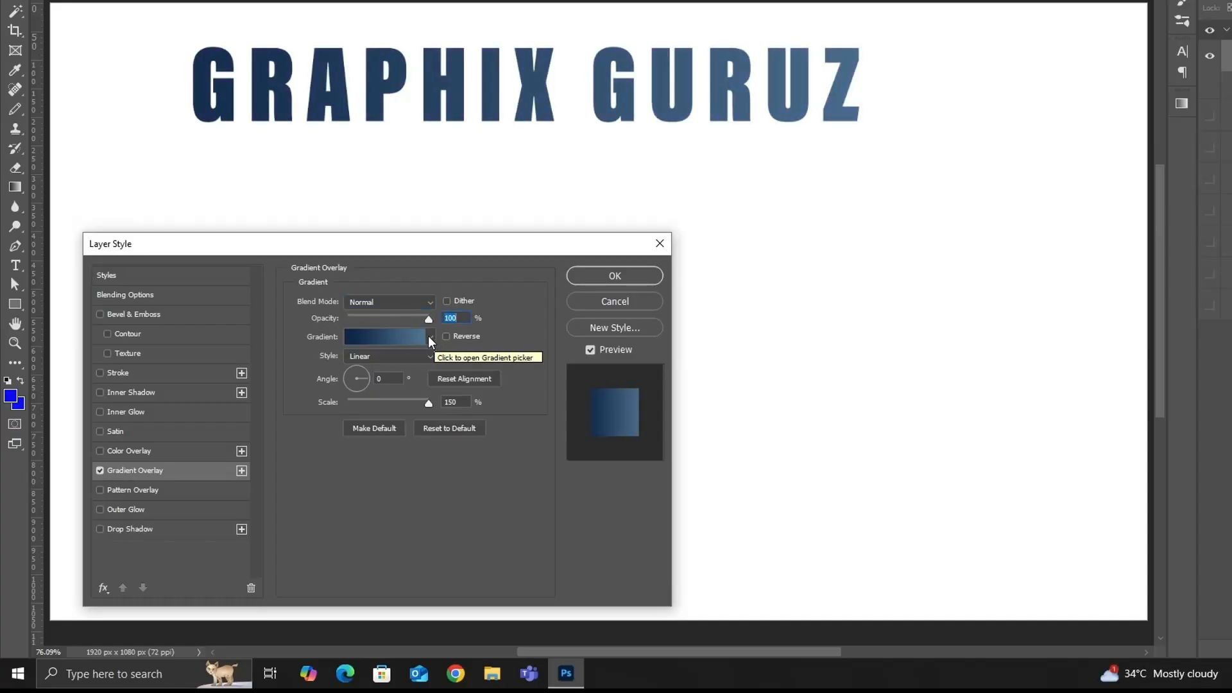
click(429, 336)
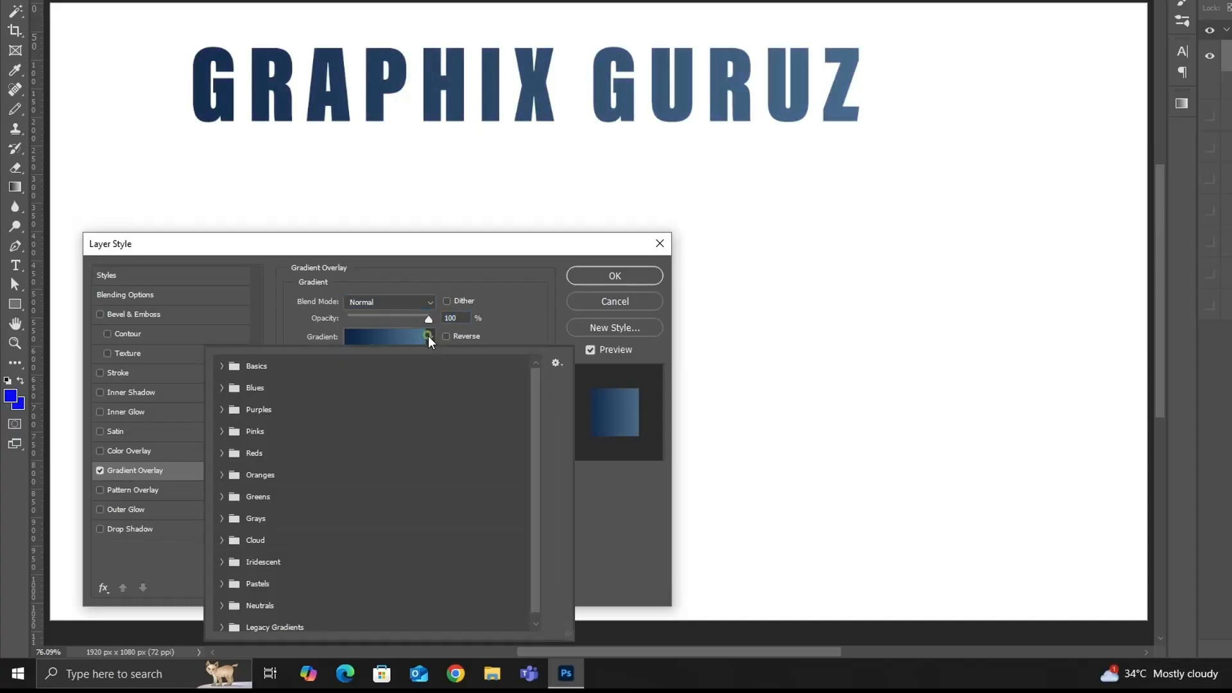
click(223, 474)
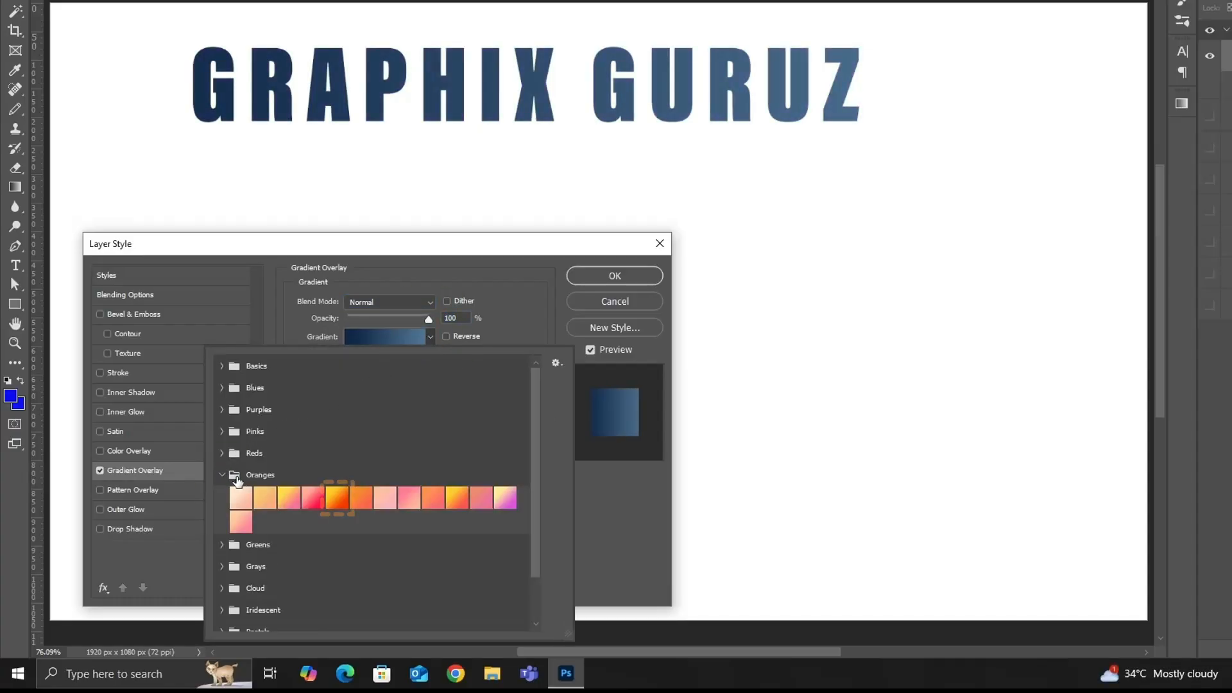
click(339, 505)
click(497, 341)
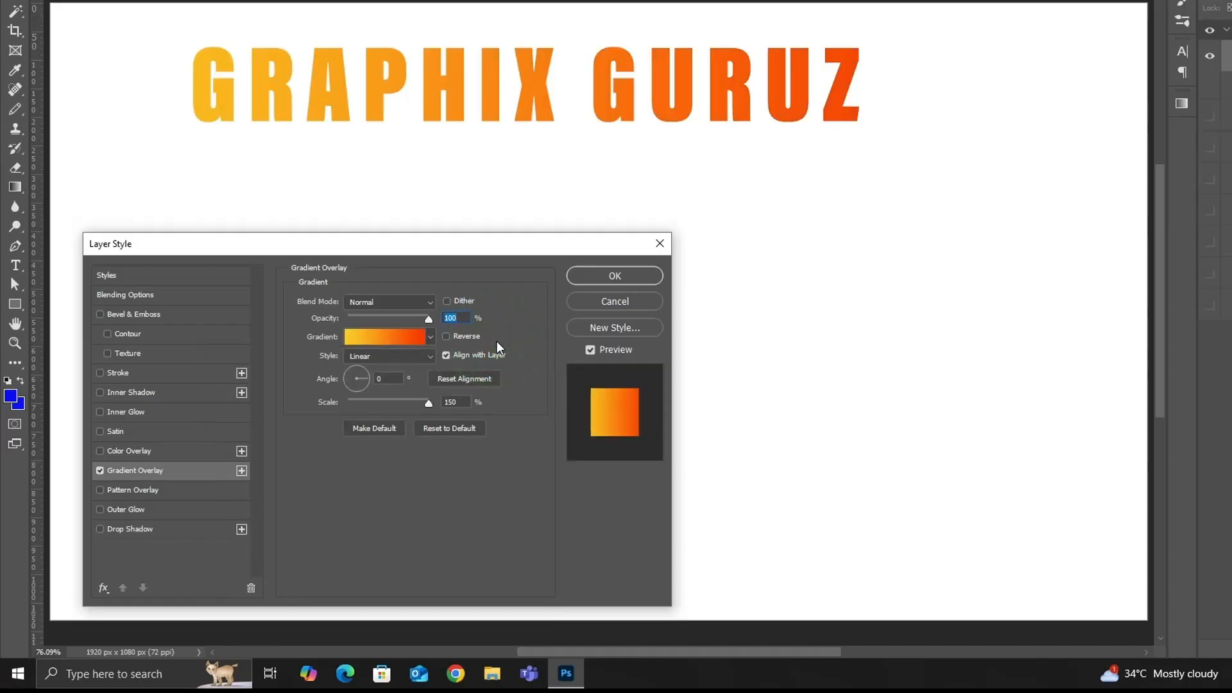
Give the text's gradient overlay the Linear style without Reverse, a 90° angle and 150% scale, and apply it.
click(446, 336)
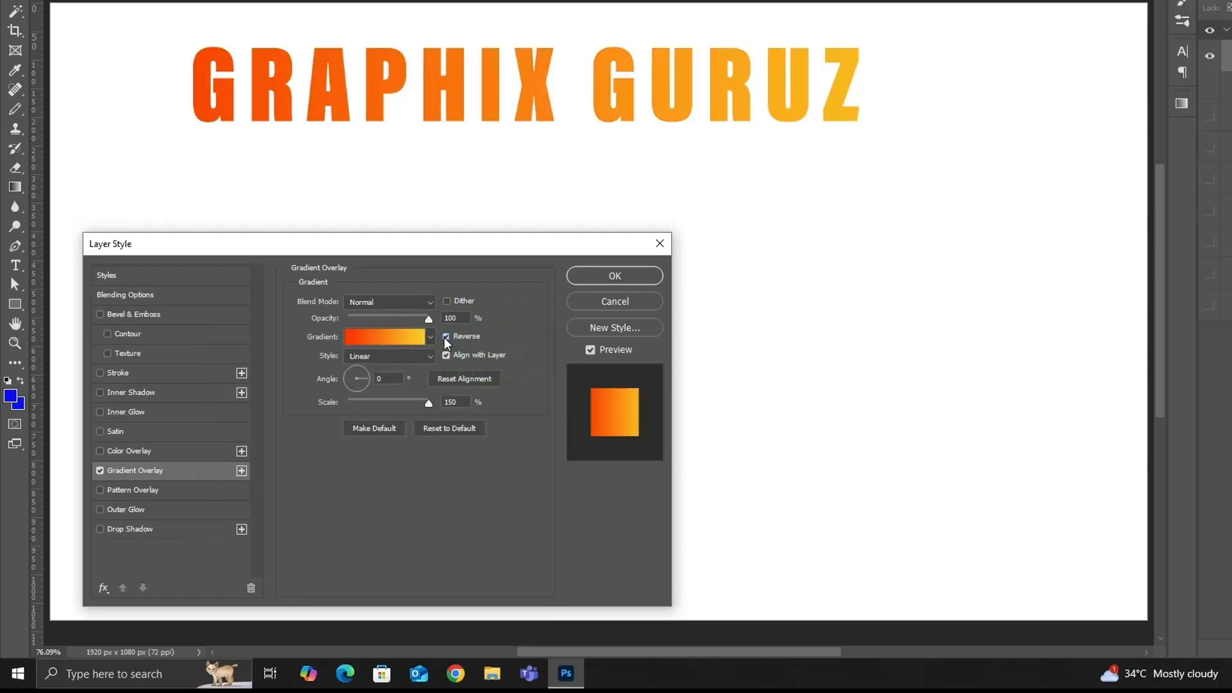
click(444, 337)
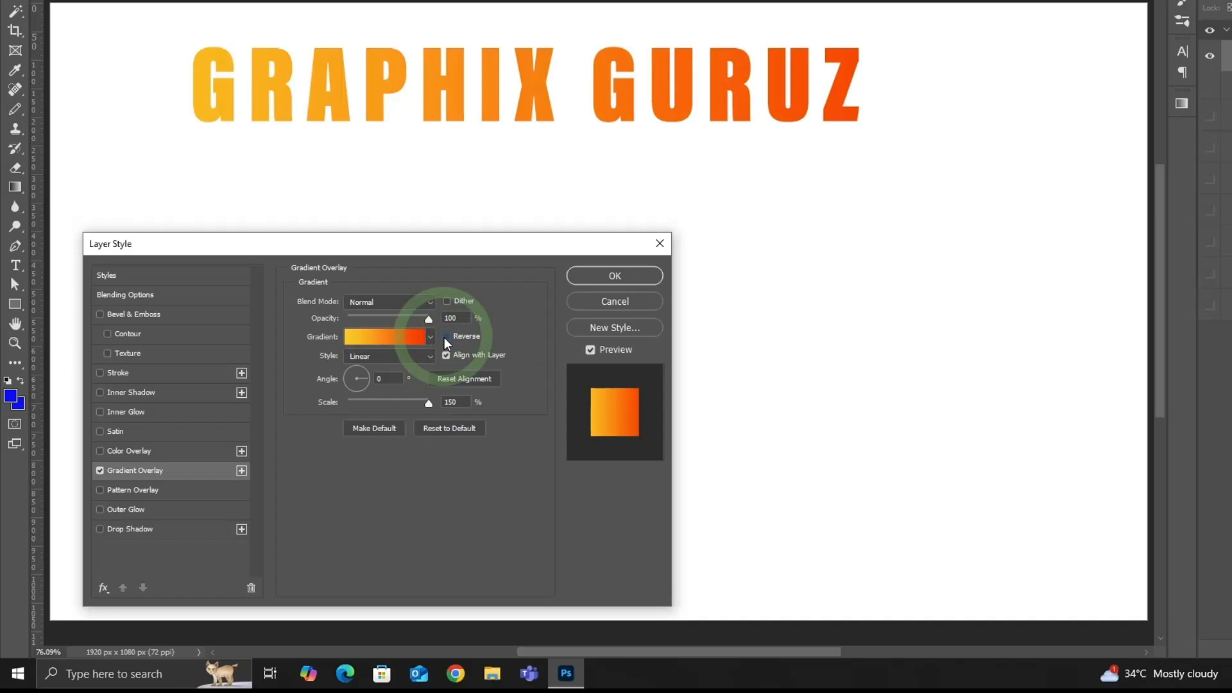
click(430, 357)
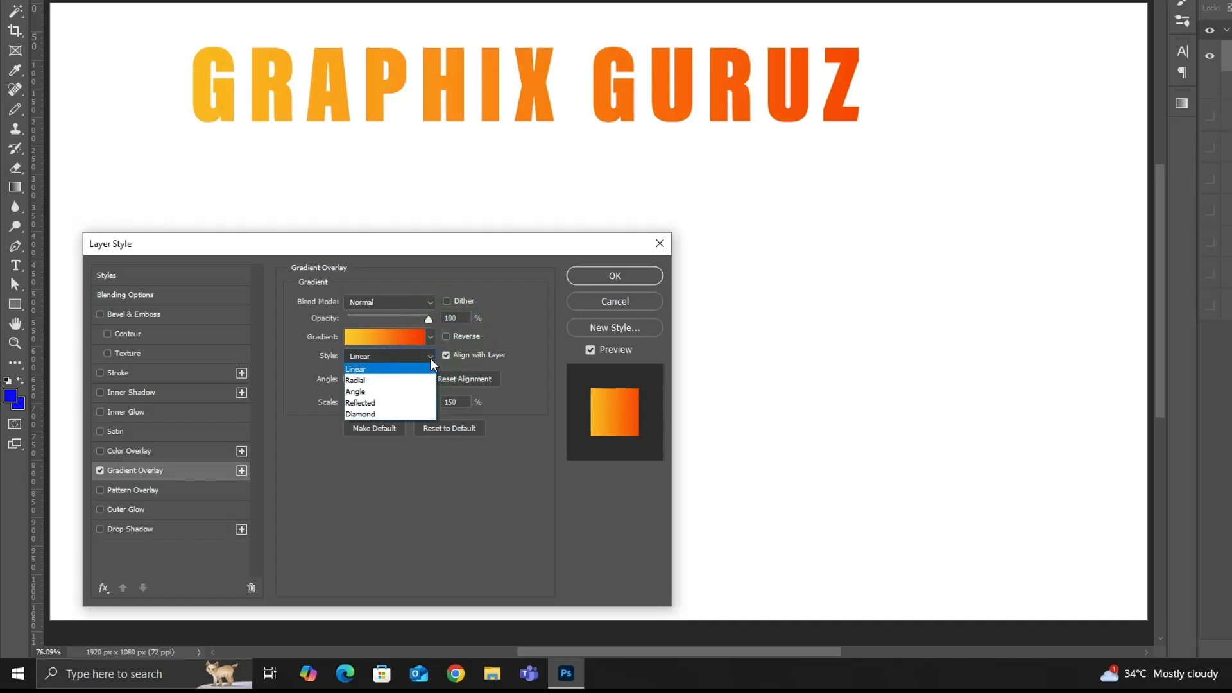
click(412, 369)
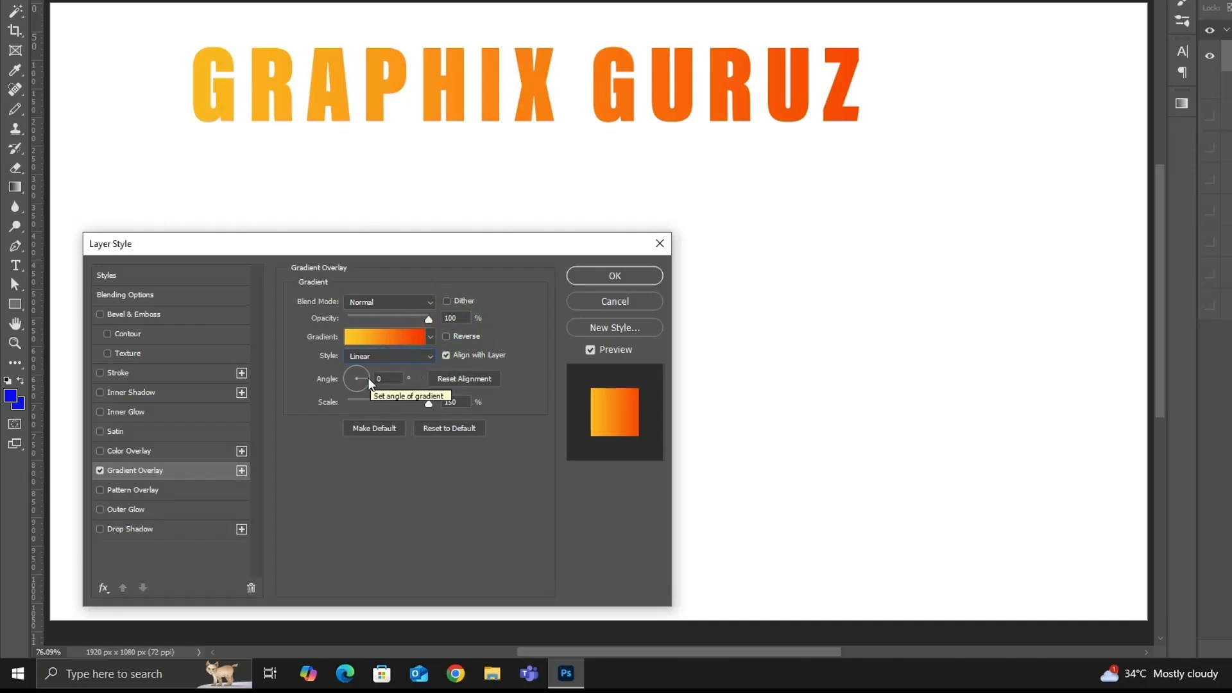
click(344, 386)
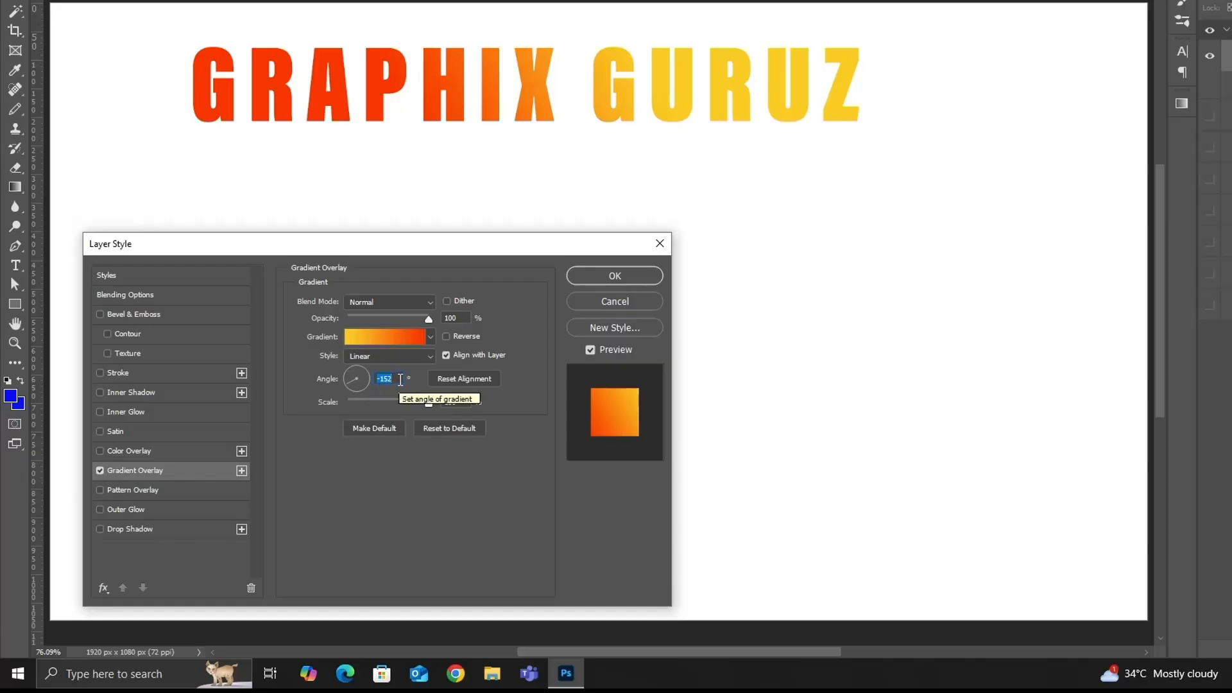
text(90)
mouse_move(421, 402)
mouse_down()
mouse_move(345, 399)
mouse_move(441, 405)
mouse_up()
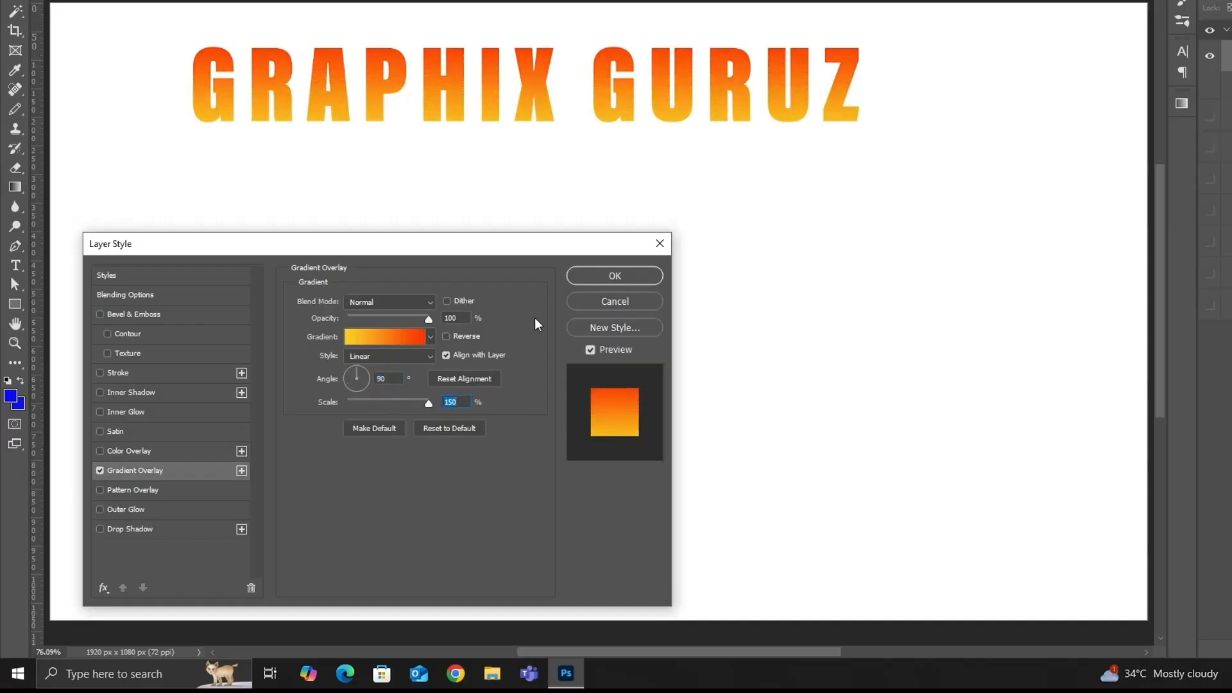
click(600, 278)
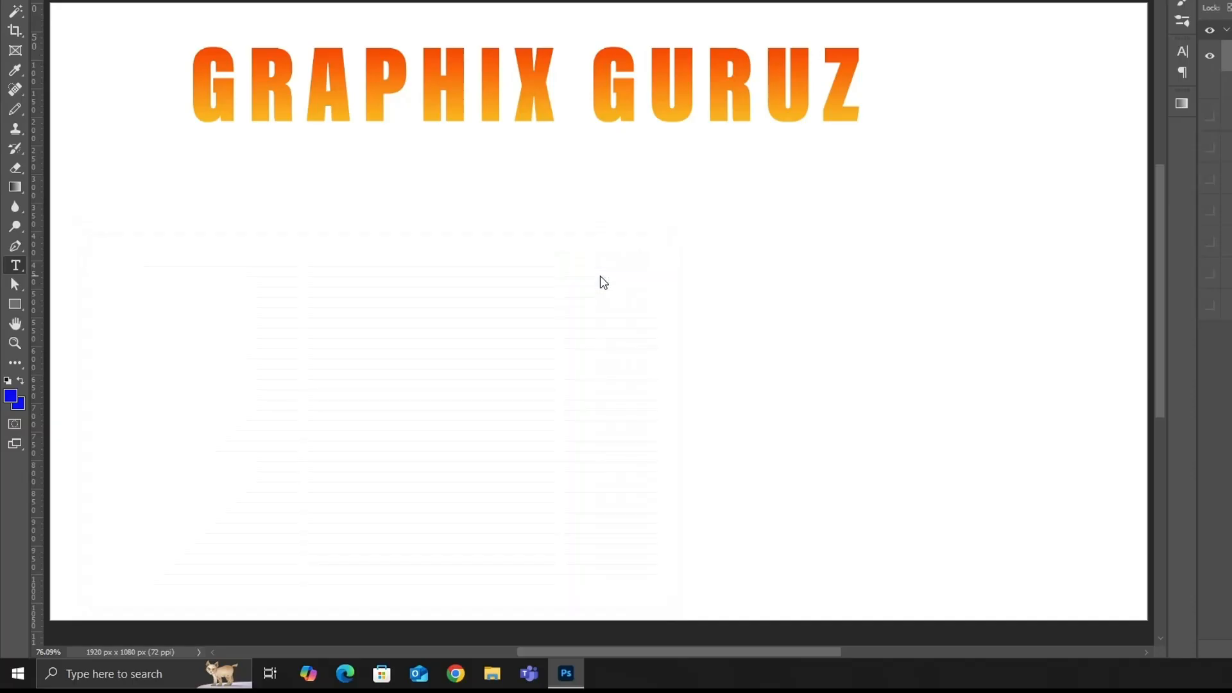